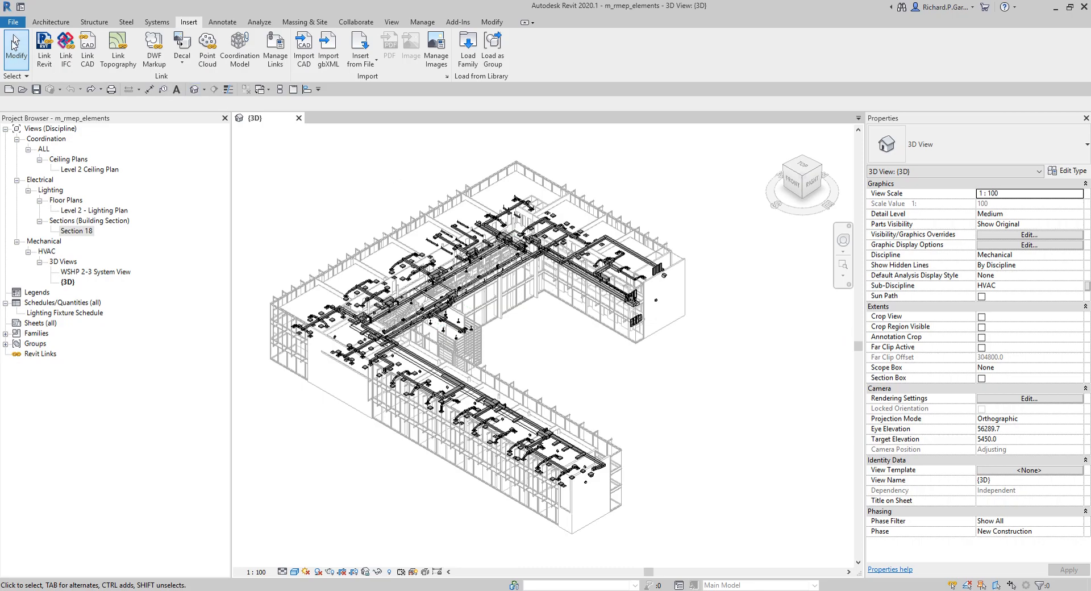
Step: Open the new family template dialog and browse the available metric family templates
left_click(13, 23)
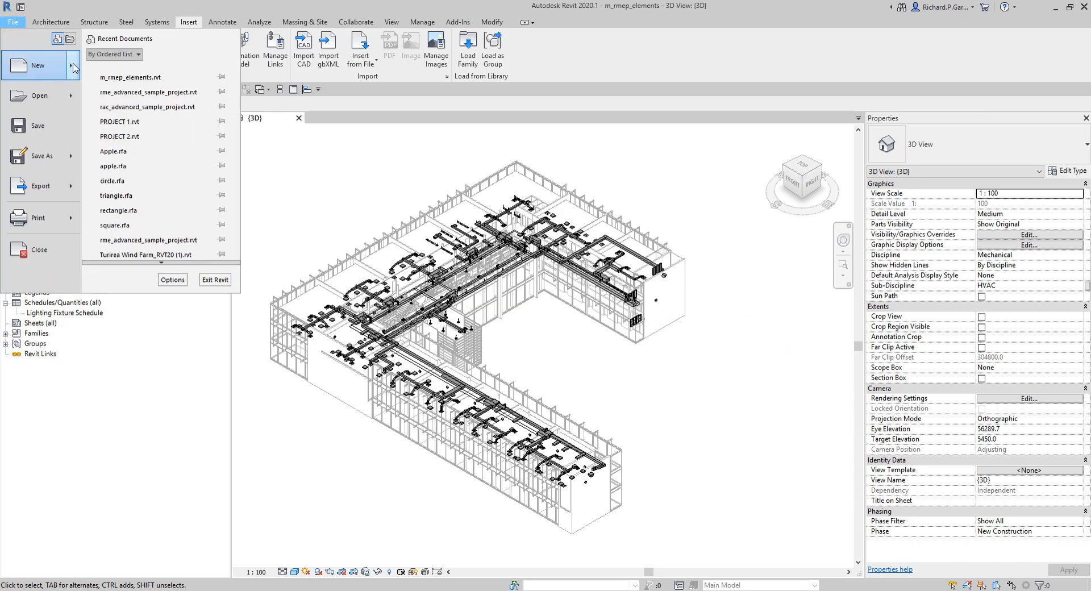
mouse_move(74, 68)
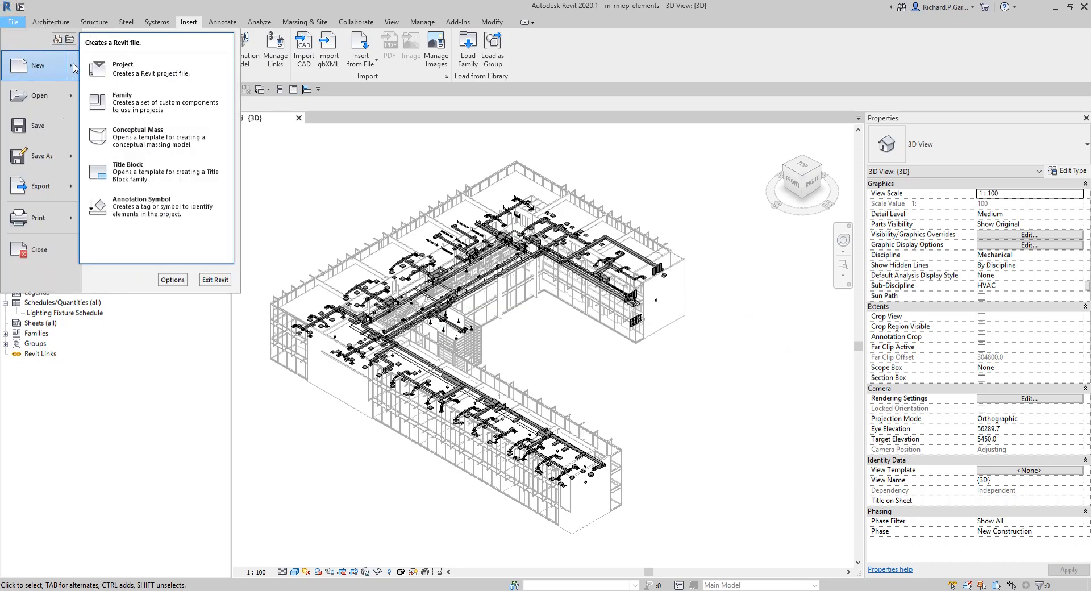
left_click(137, 106)
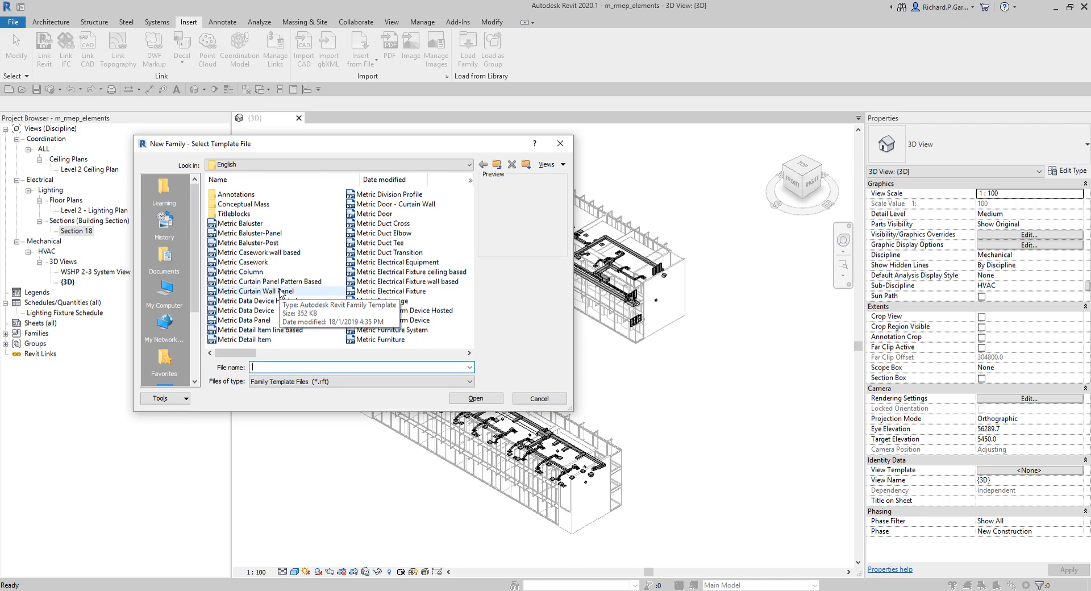
left_click(403, 253)
left_click(392, 292)
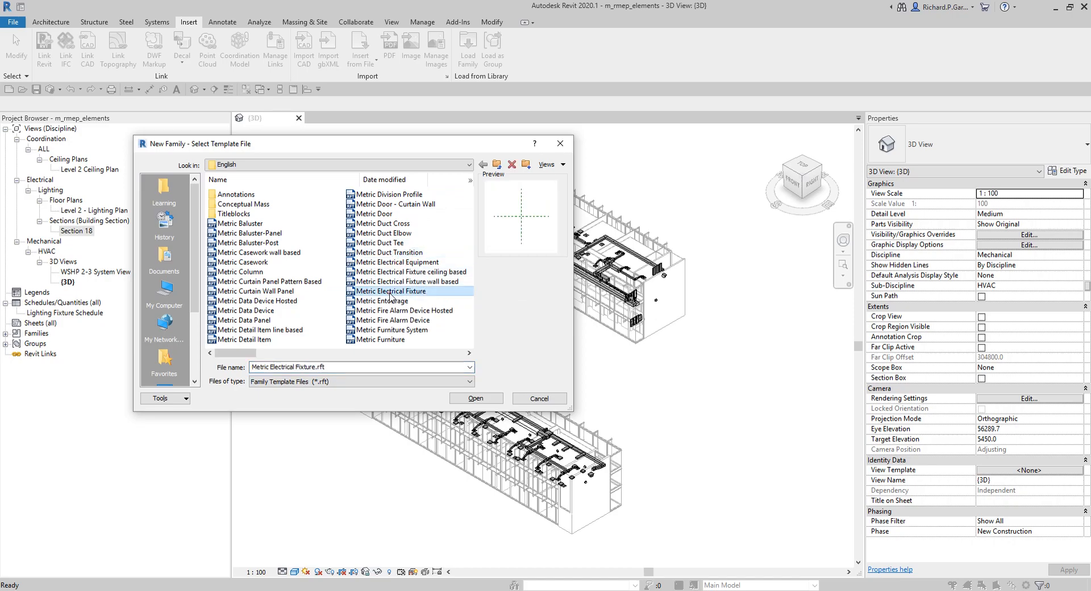
left_click(396, 320)
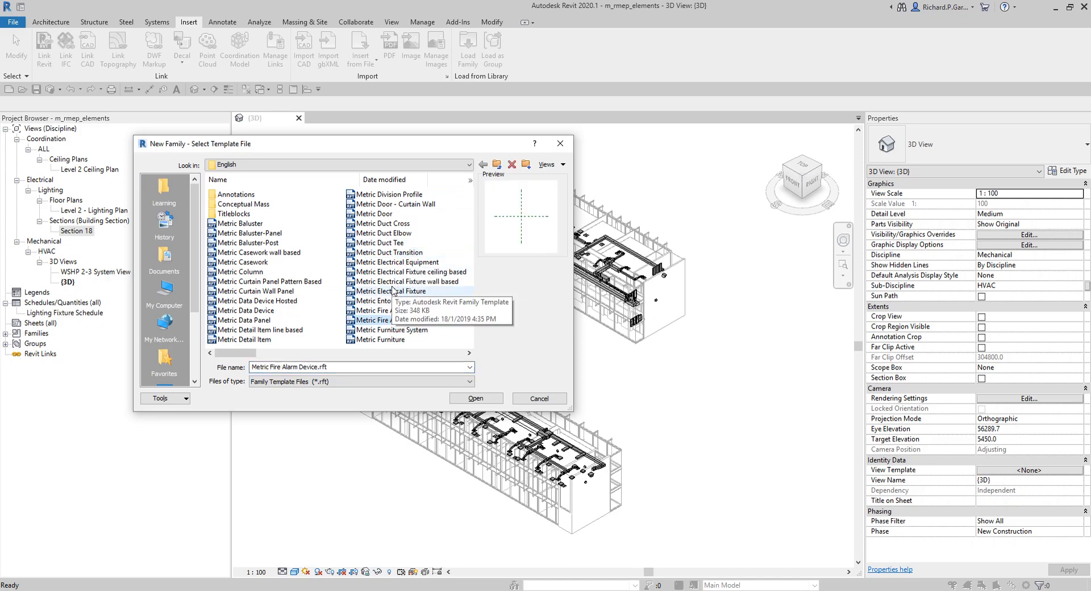
left_click(398, 253)
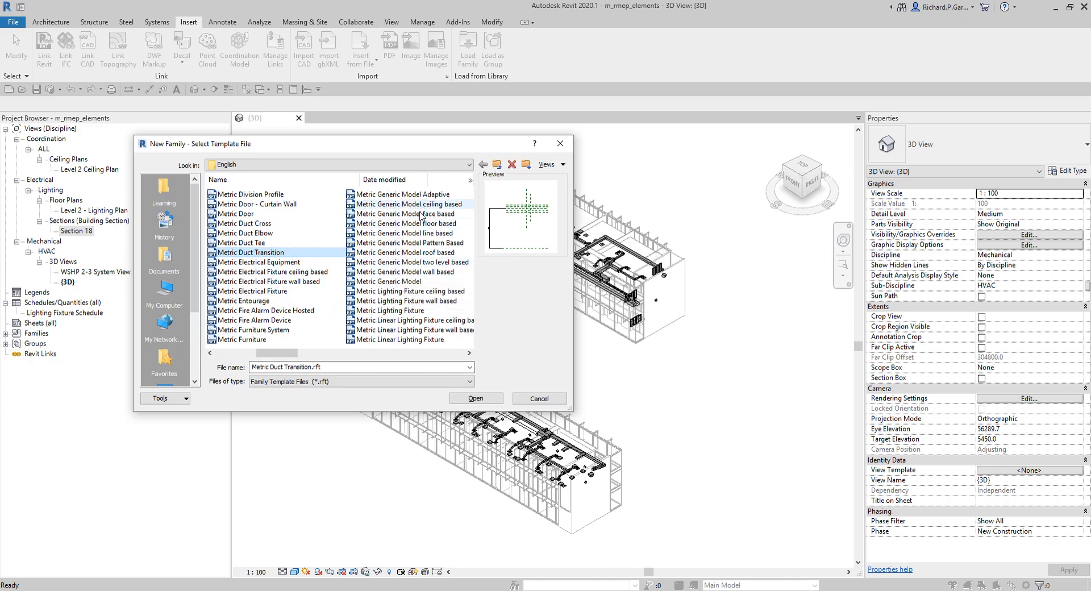
left_click(257, 320)
scroll(261, 321, "down", 2)
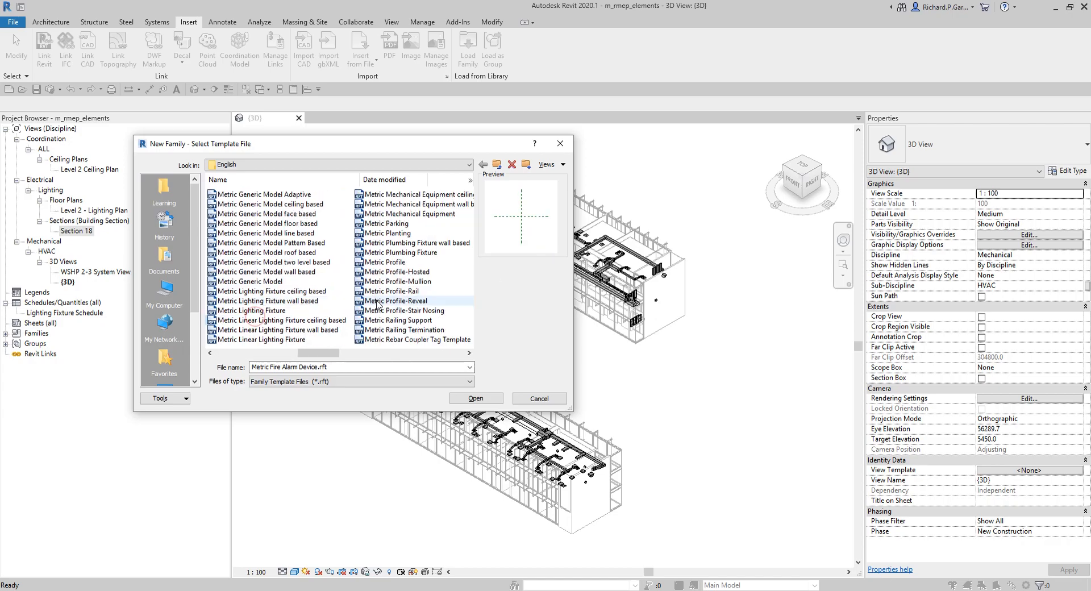
left_click(411, 215)
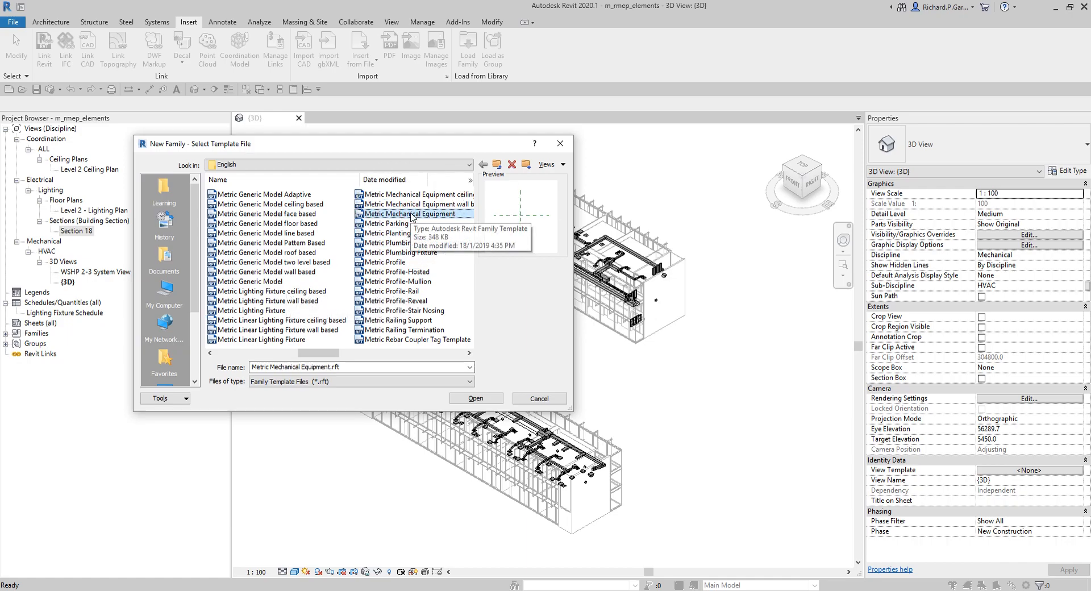
scroll(341, 284, "up", 4)
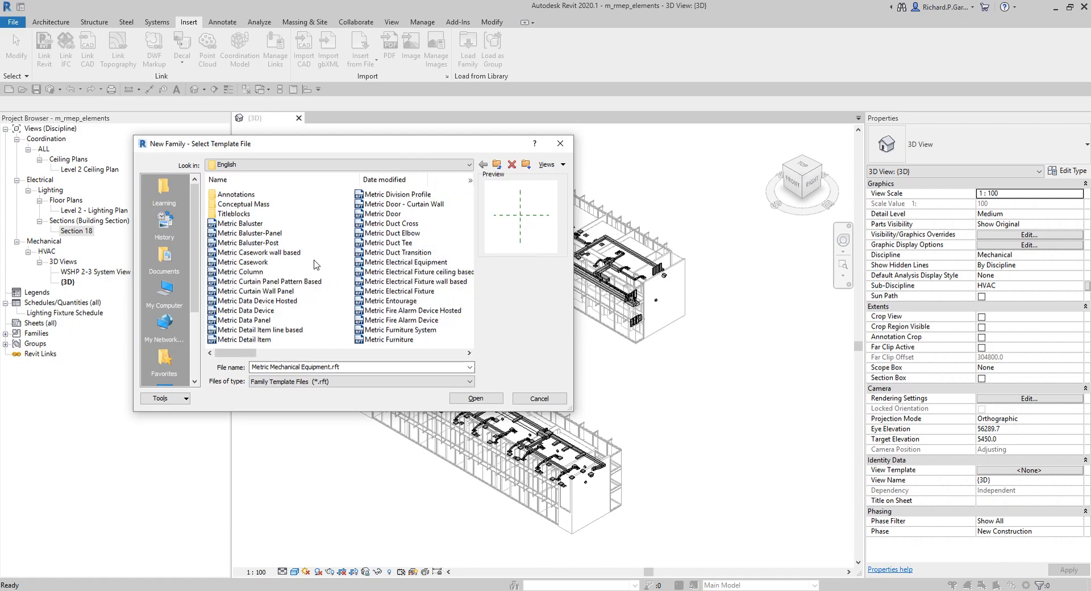
Step: Create a new family from the Metric Electrical Equipment.rft template
left_click(415, 264)
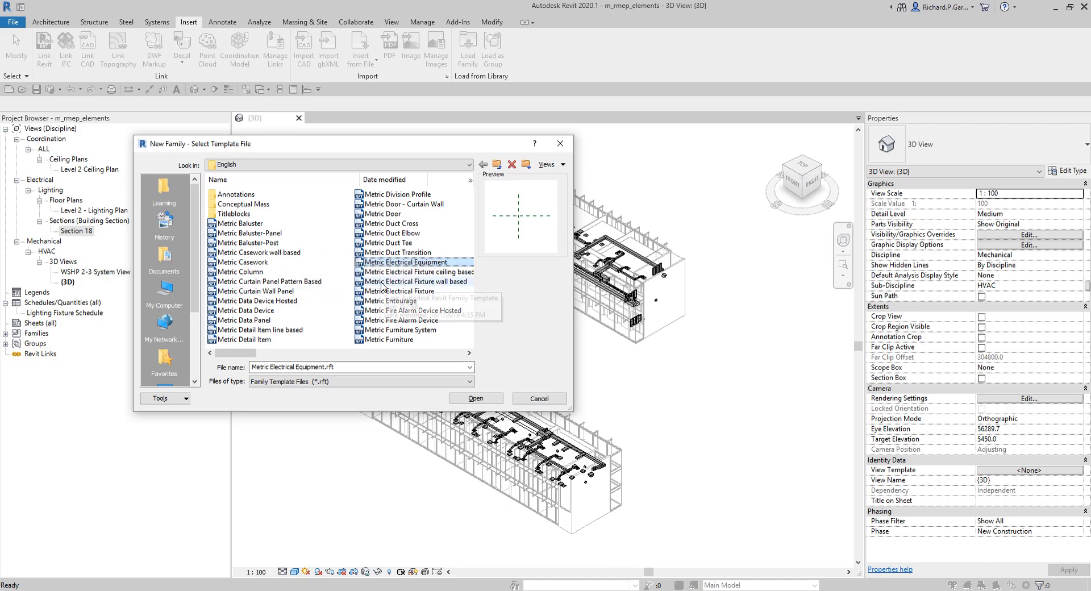
left_click(382, 284)
left_click(410, 263)
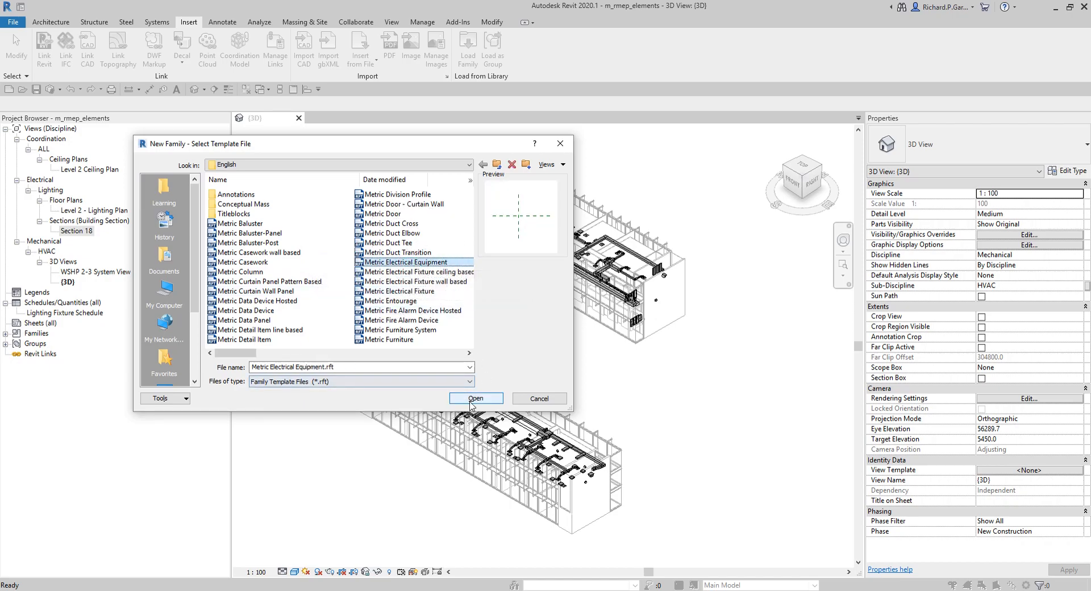
left_click(313, 383)
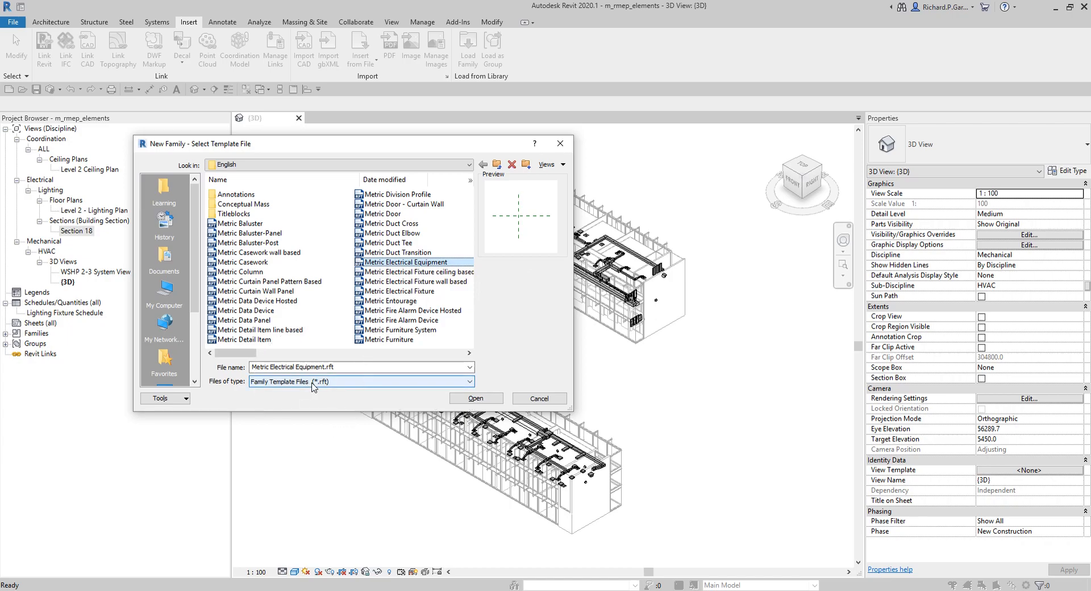
key("ctrl")
key("ctrl")
key("ctrl")
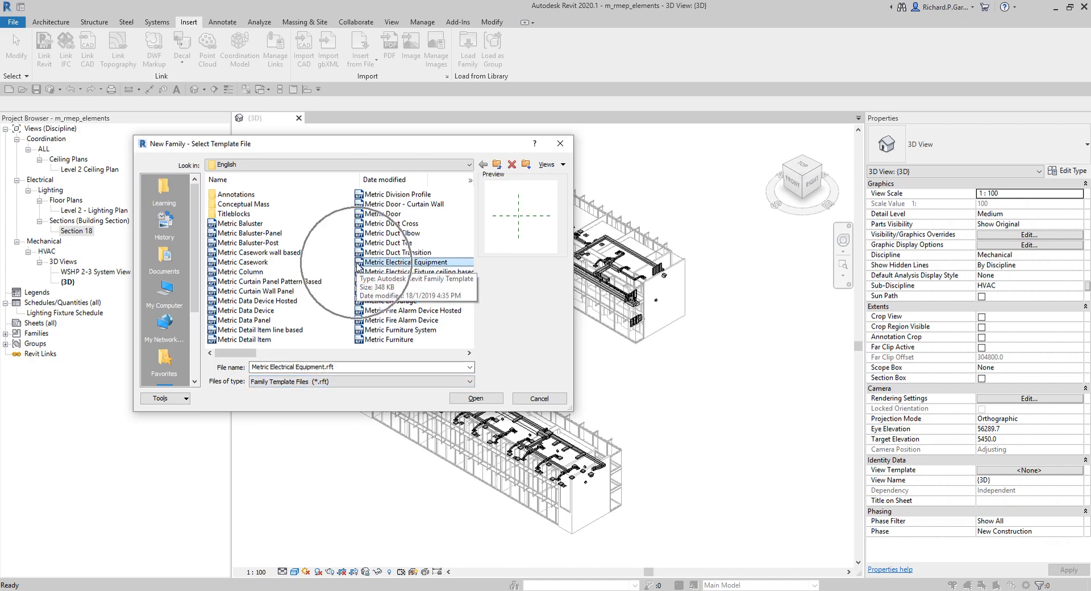
left_click(475, 398)
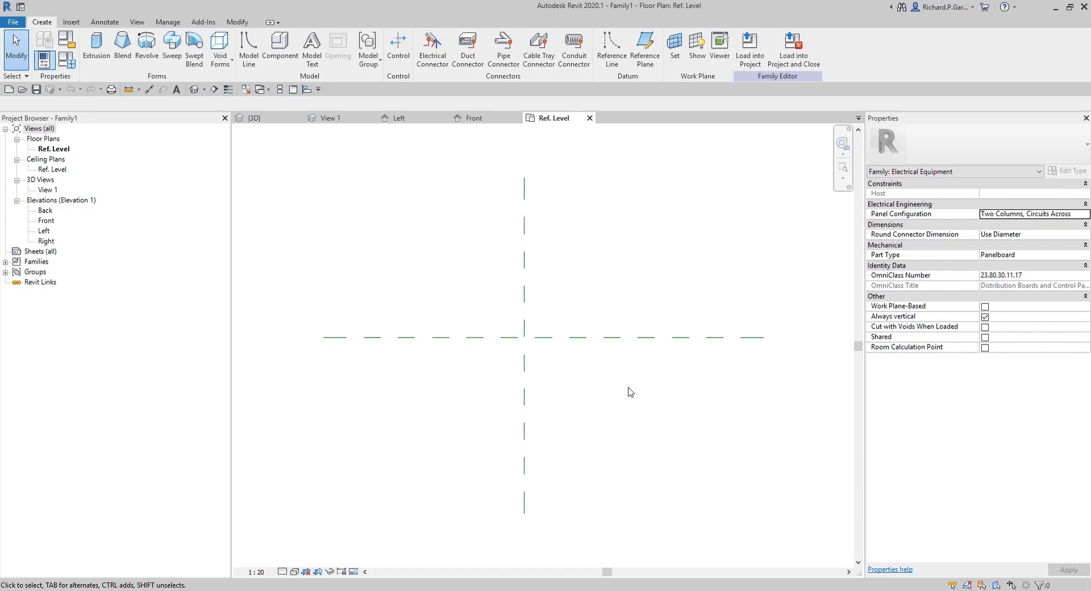
Step: Close the new family's open views to return to the project's 3D view
left_click(246, 90)
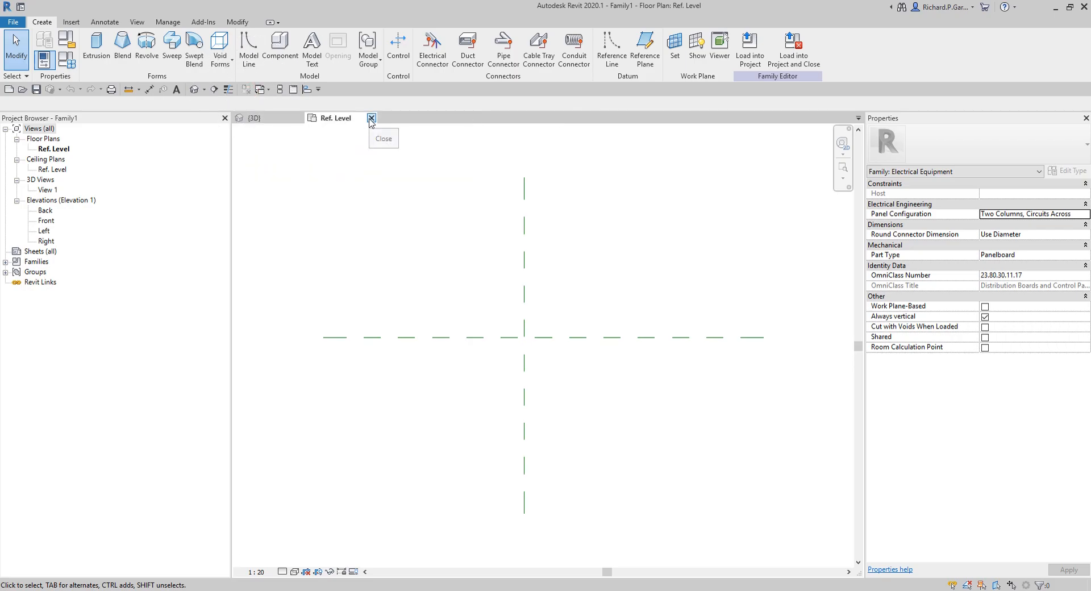
left_click(371, 118)
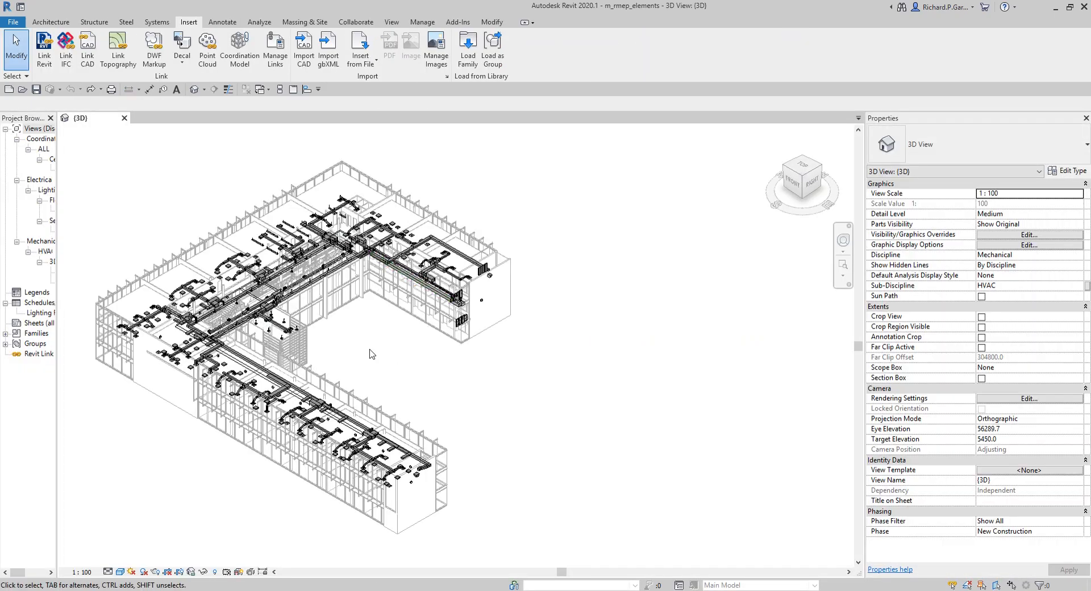
middle_click_drag(370, 353, 523, 368)
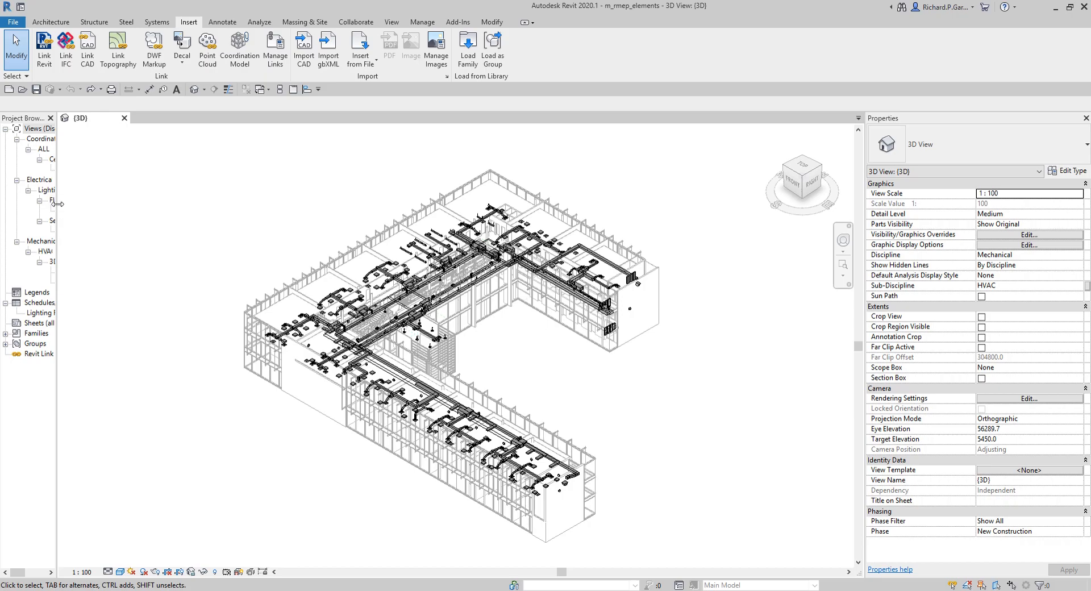
Step: Widen the Project Browser panel so its full tree is readable
left_click_drag(57, 206, 173, 206)
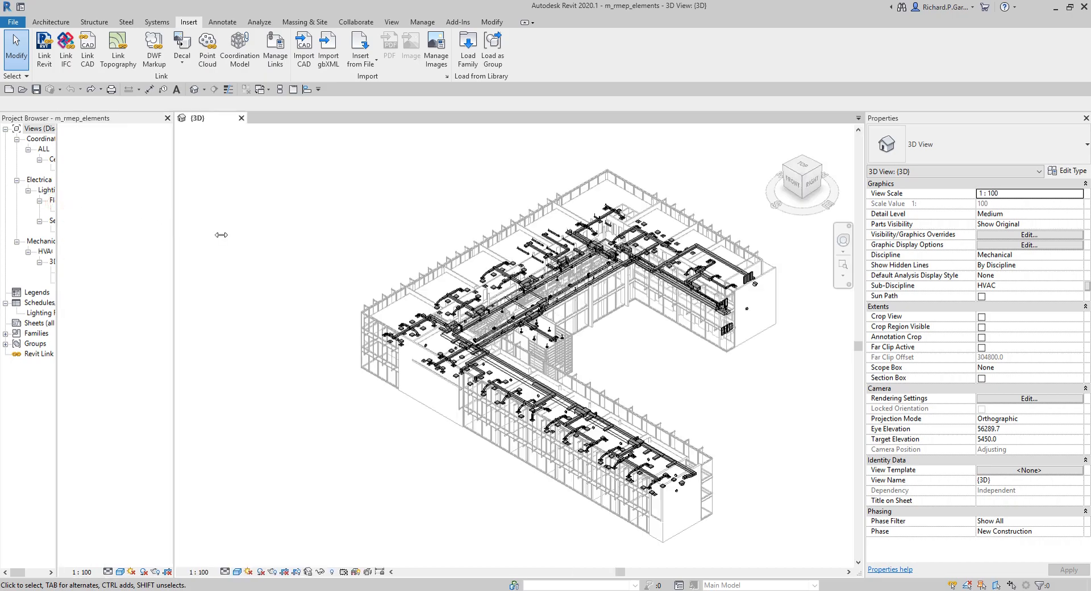
middle_click_drag(681, 344, 602, 341)
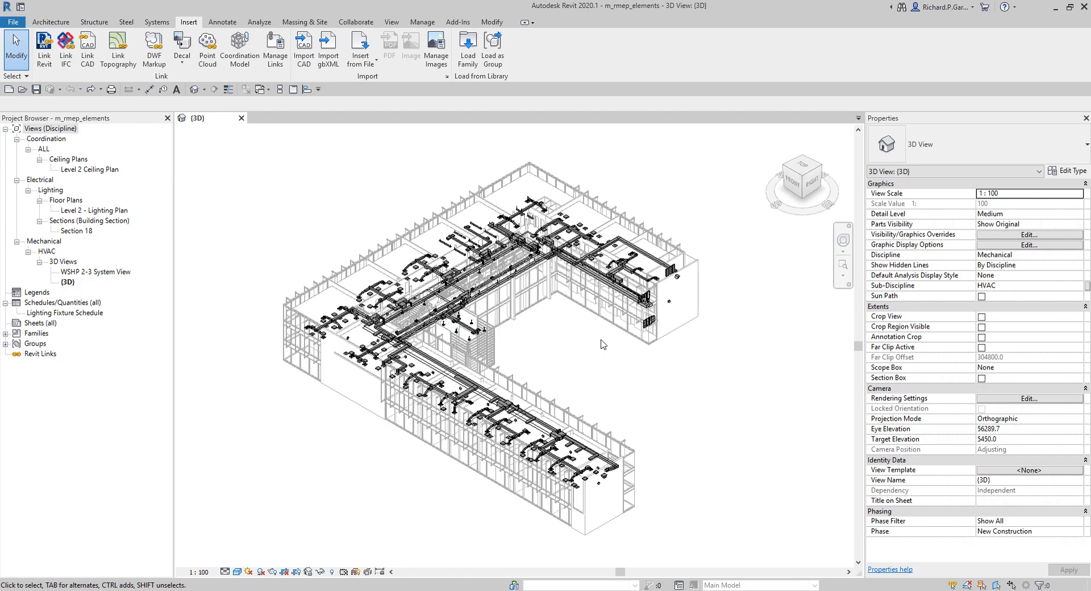
Step: Expand the Families category in the Project Browser
left_click(35, 124)
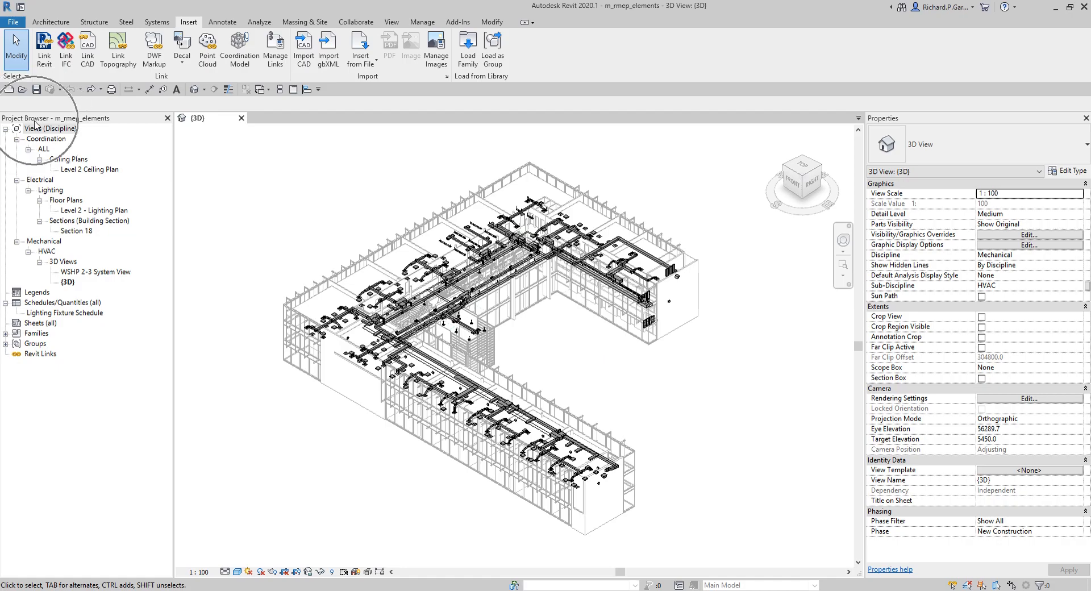
key("ctrl")
key("ctrl")
key("ctrl")
key("ctrl")
key("ctrl")
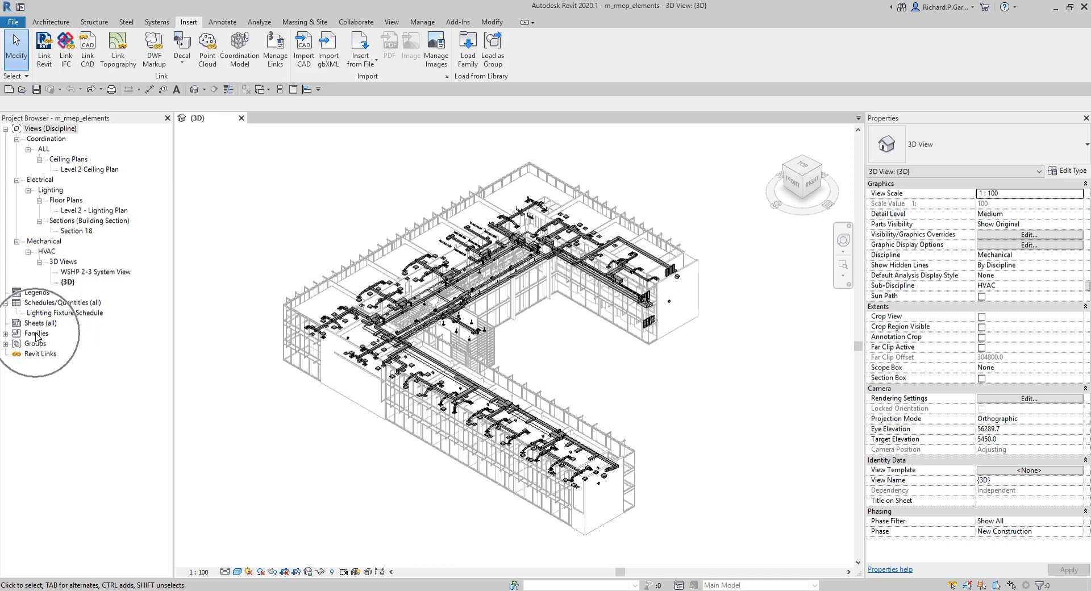
key("ctrl")
left_click(6, 333)
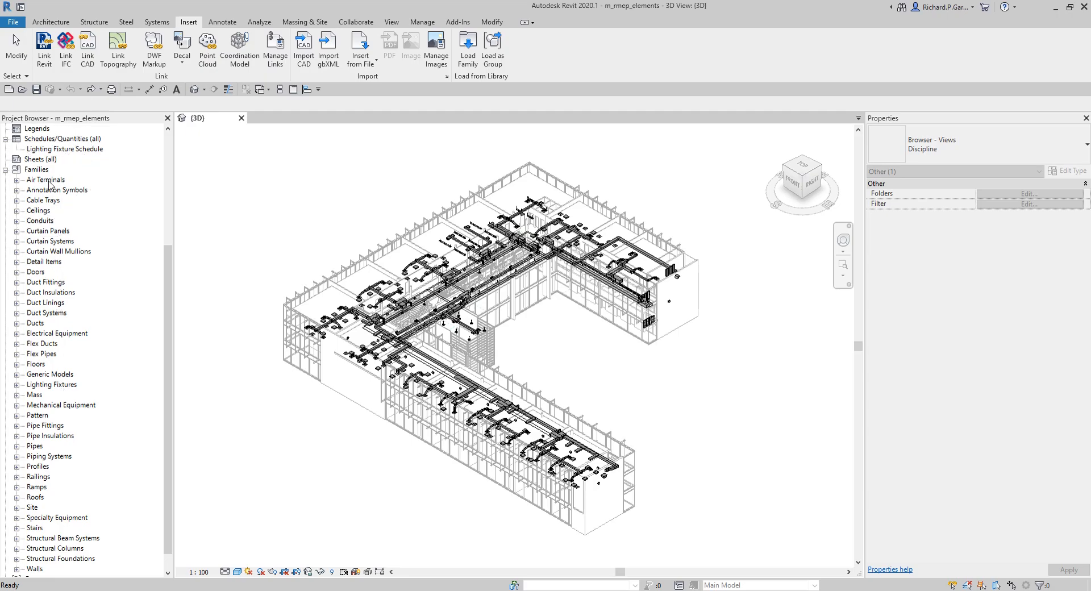
Step: Expand Air Terminals and select each of its loaded families in turn
left_click(16, 180)
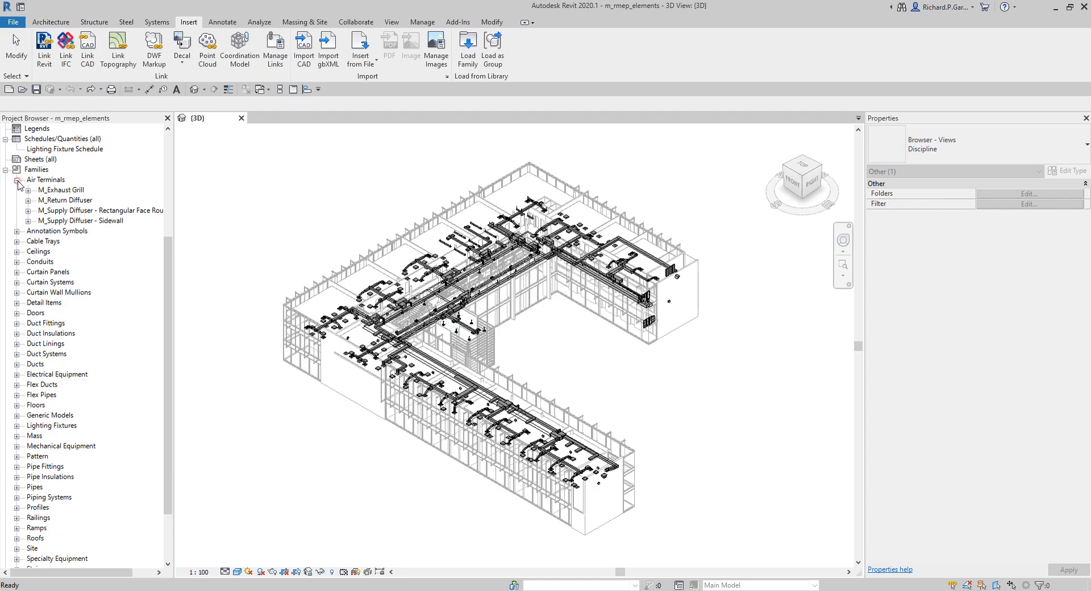
left_click(58, 191)
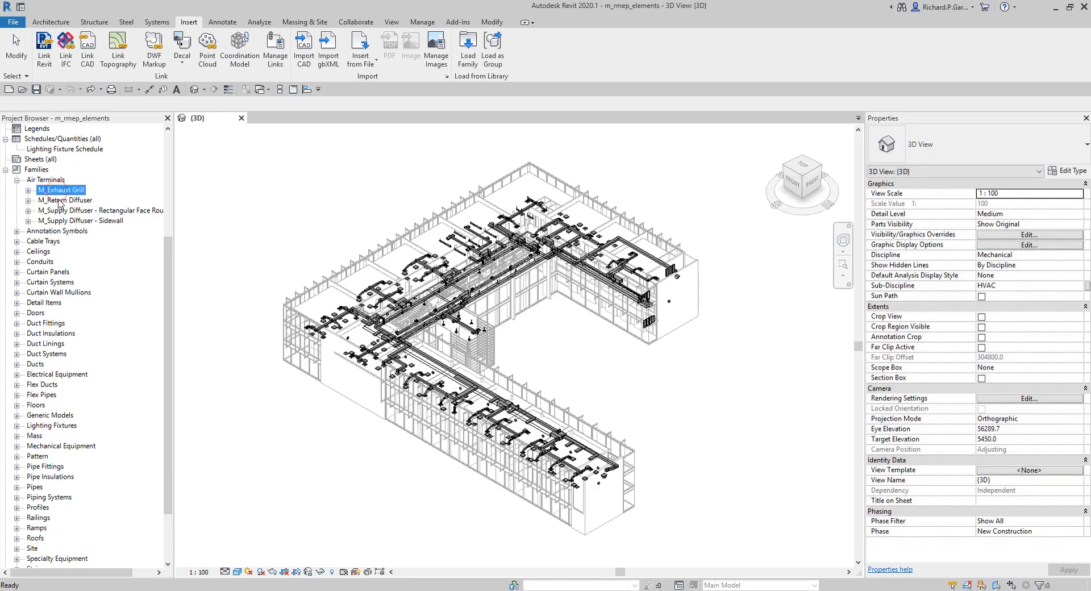
left_click(59, 200)
left_click(59, 210)
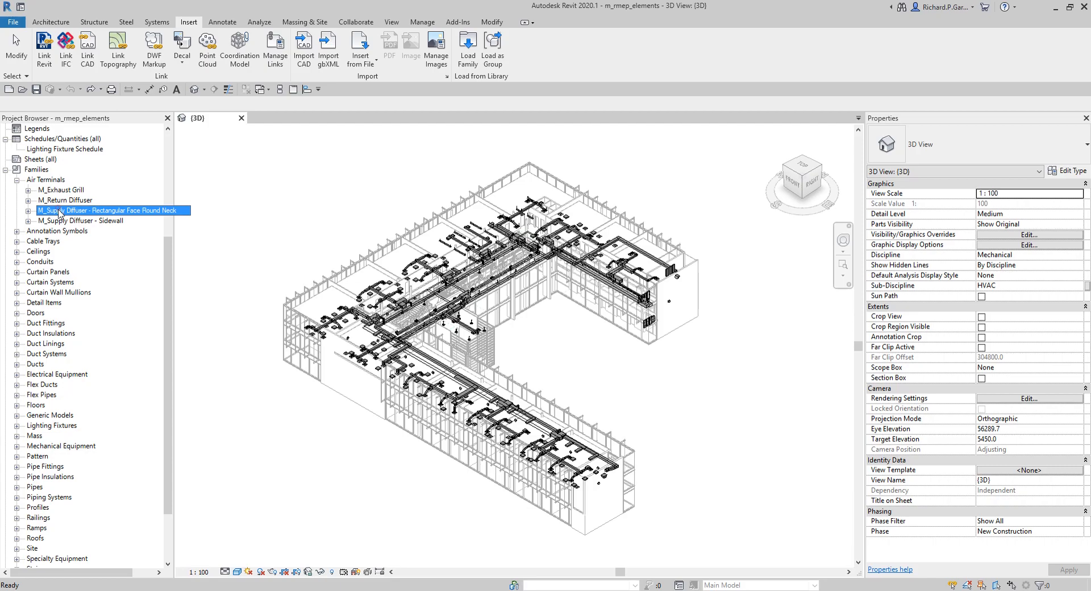
left_click(59, 221)
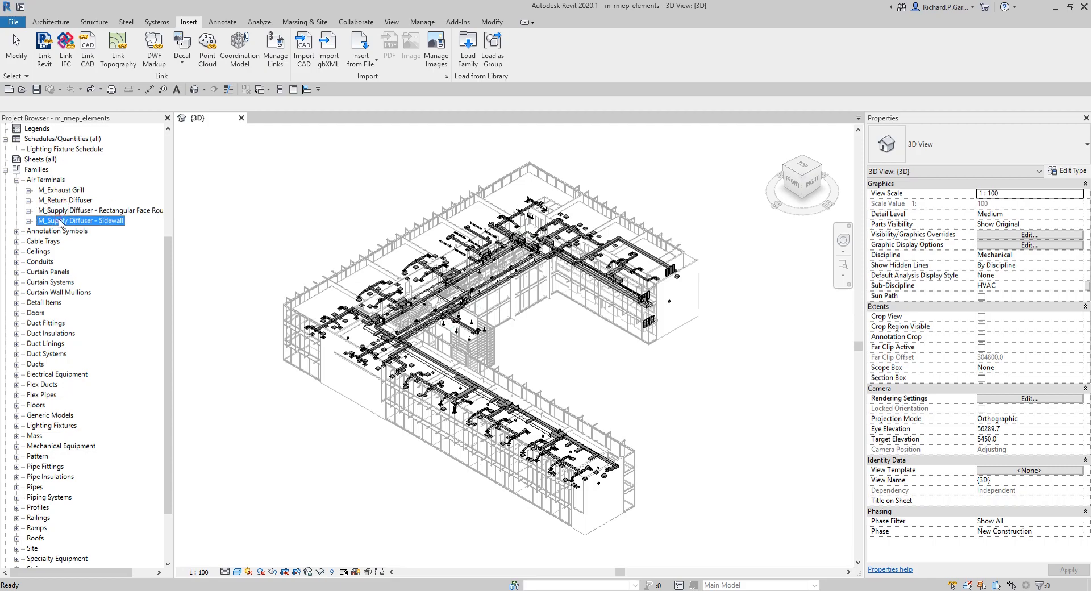
Step: Expand each air terminal family and select its types to inspect their properties
left_click(28, 190)
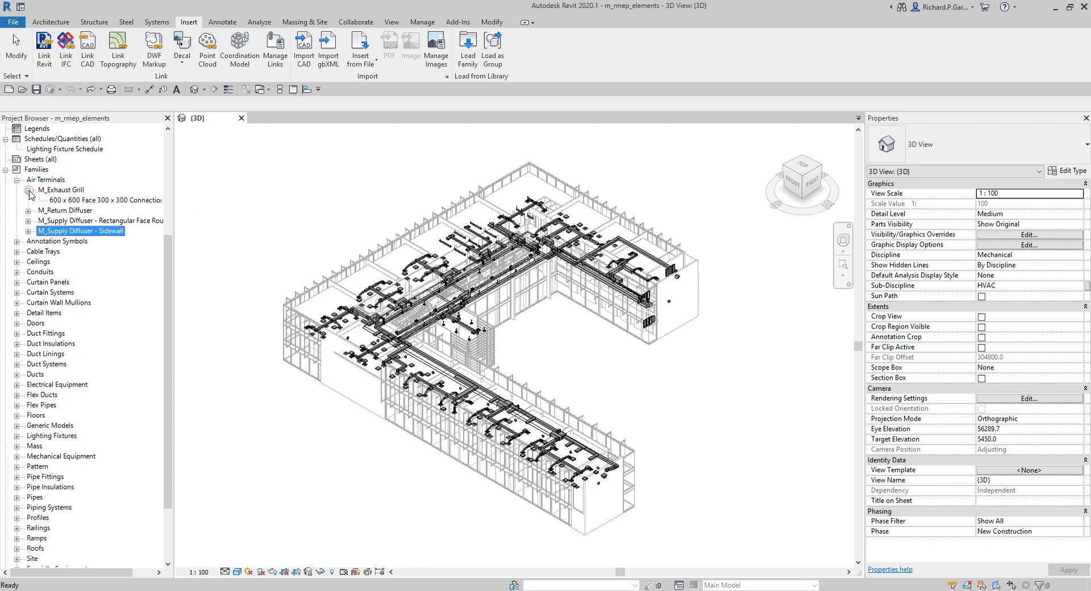
left_click(71, 202)
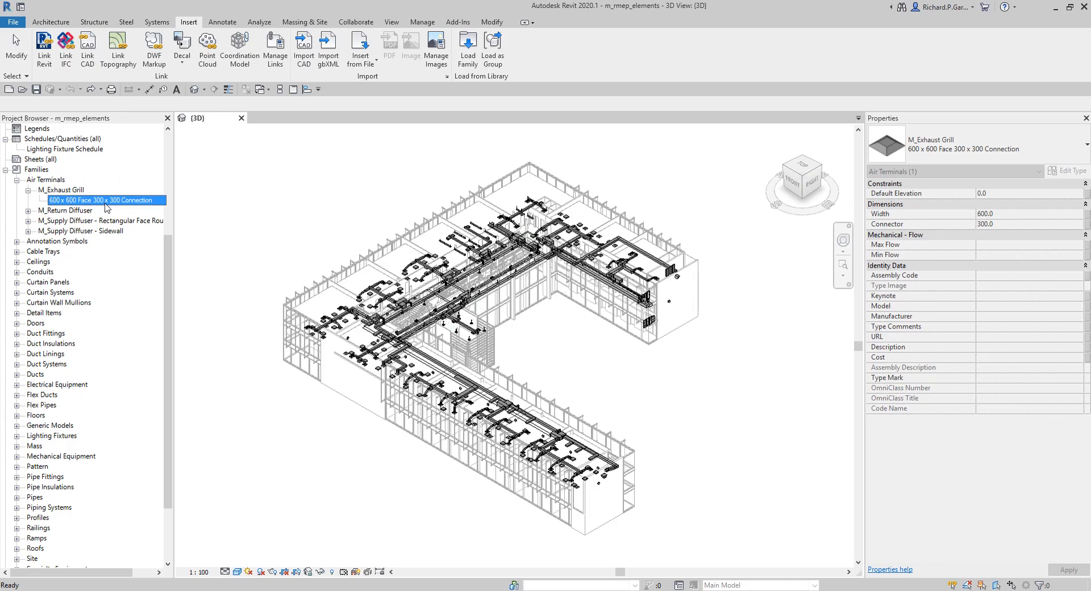
left_click(75, 191)
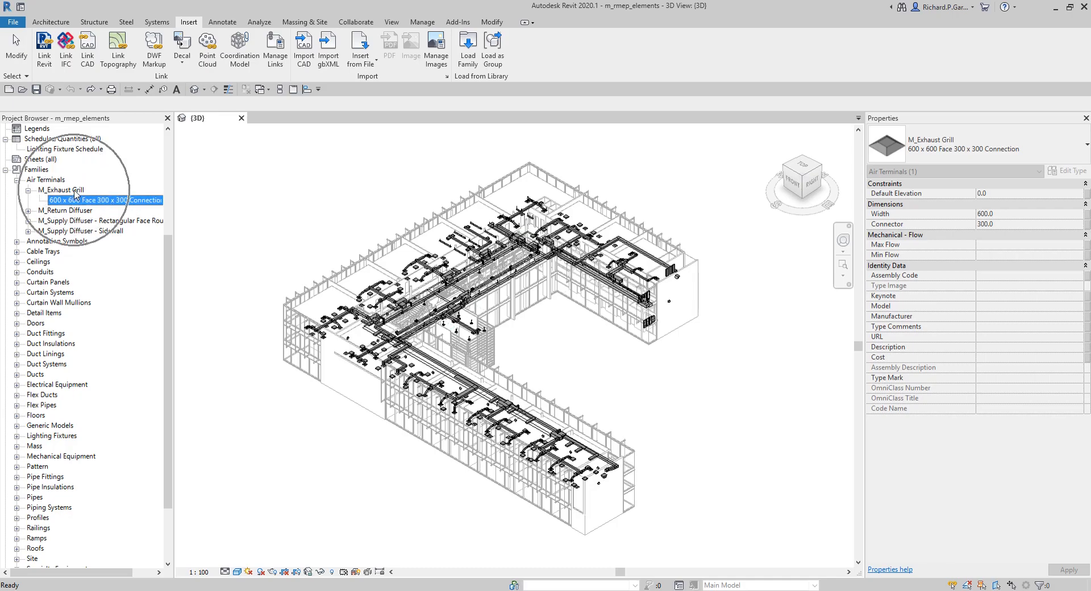
left_click(27, 210)
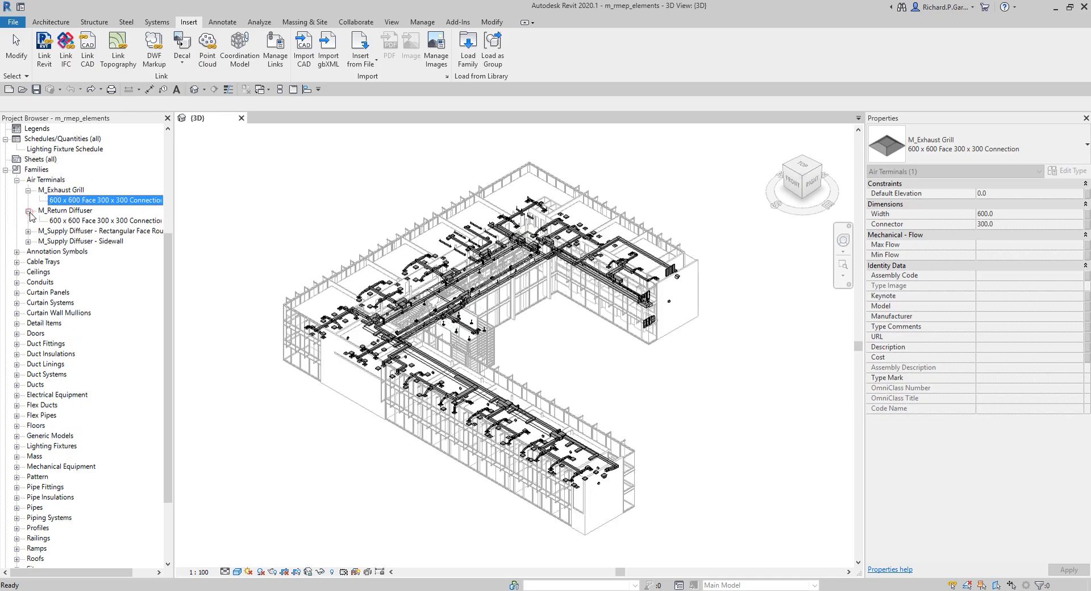
left_click(54, 221)
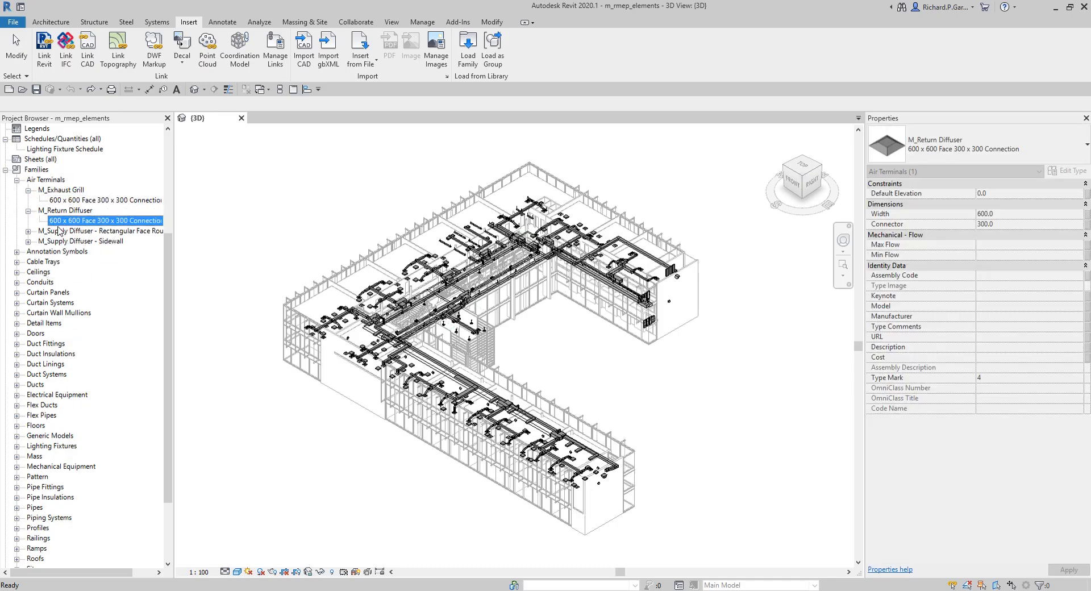
left_click(28, 231)
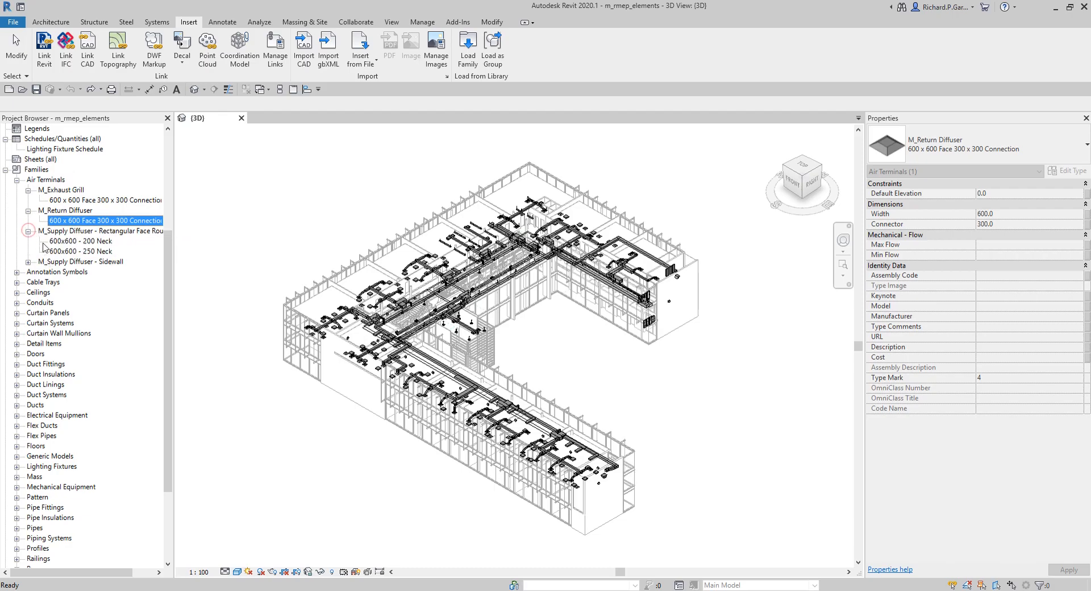
left_click(85, 241)
left_click(85, 251)
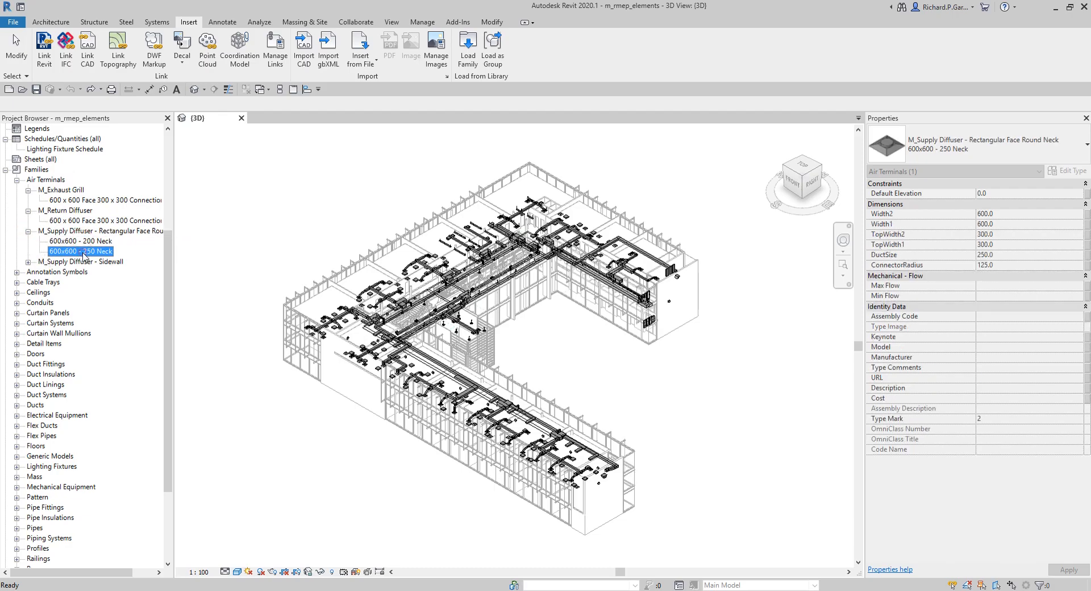
left_click(28, 262)
left_click(70, 272)
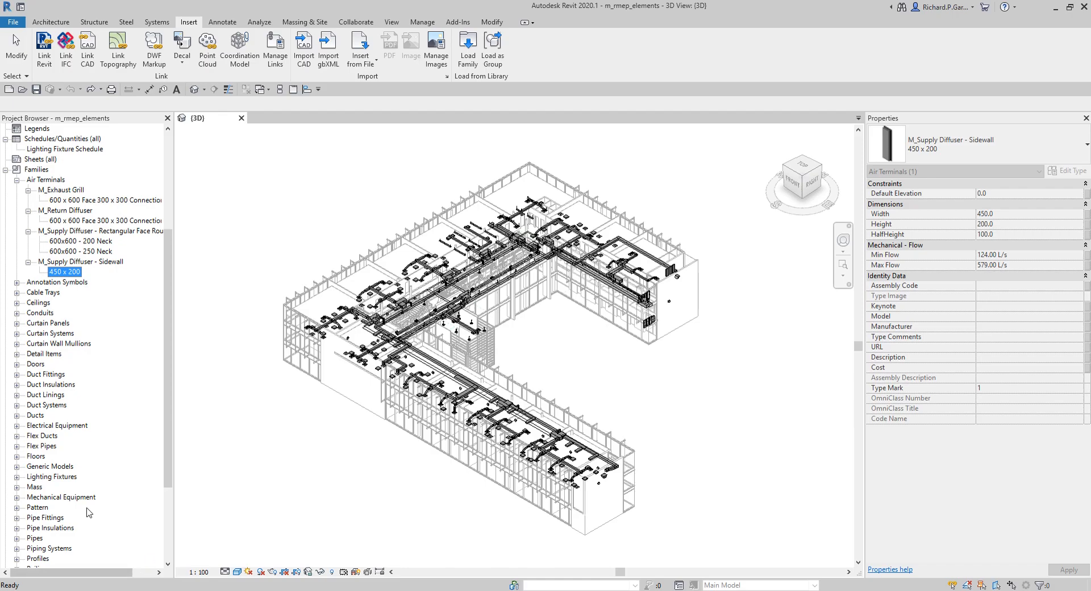
Step: Scroll through the remaining family categories in the Project Browser
left_click(54, 436)
scroll(61, 440, "down", 2)
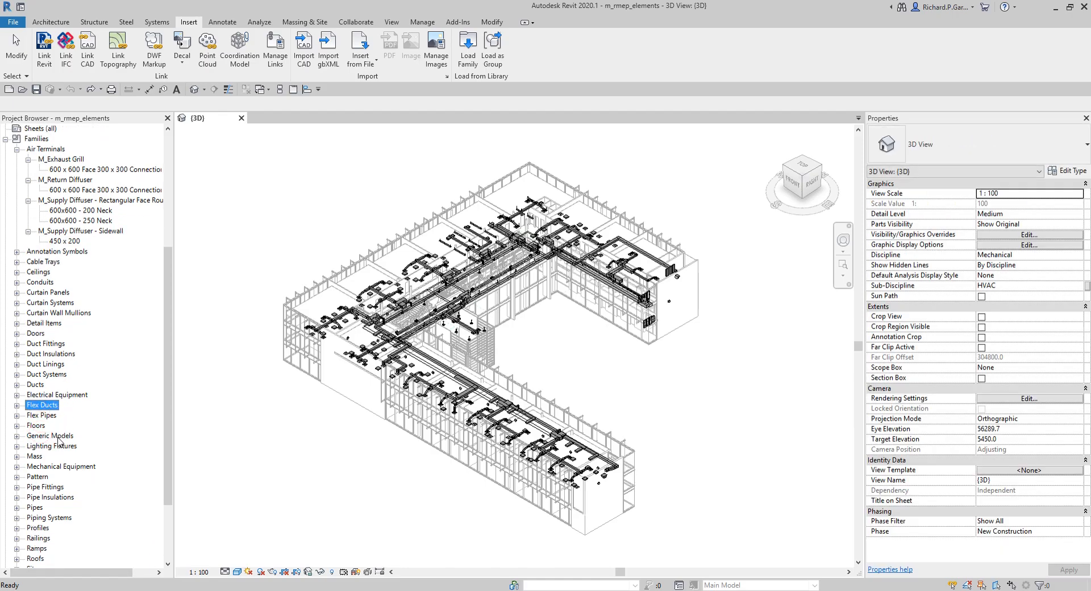
scroll(57, 449, "down", 1)
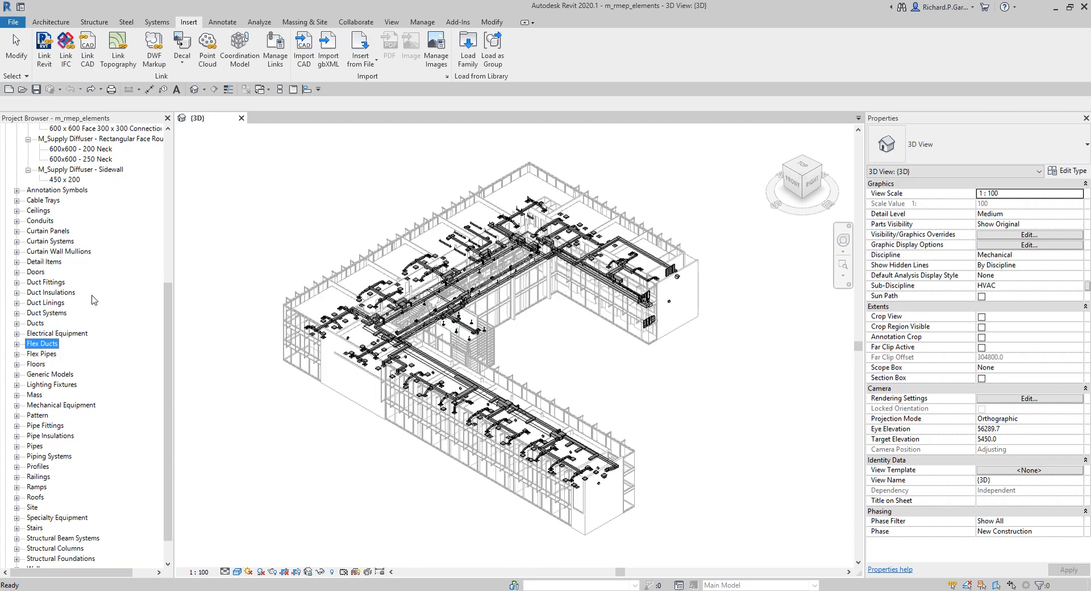
Step: Expand Mechanical Equipment and each of its three M_WSHP families to inspect their kW types
left_click(51, 405)
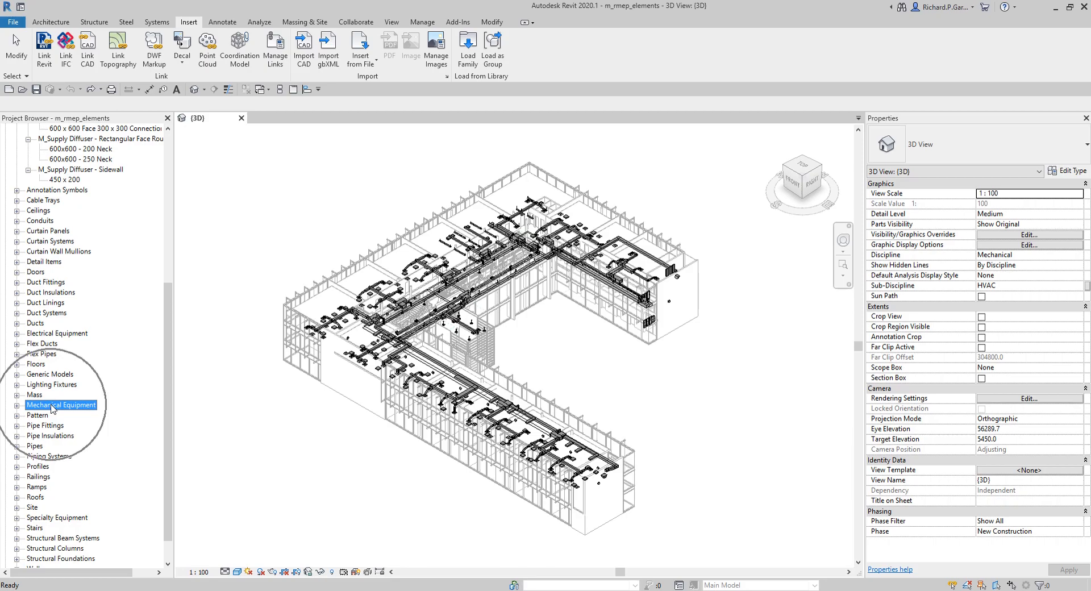
left_click(17, 405)
left_click(74, 415)
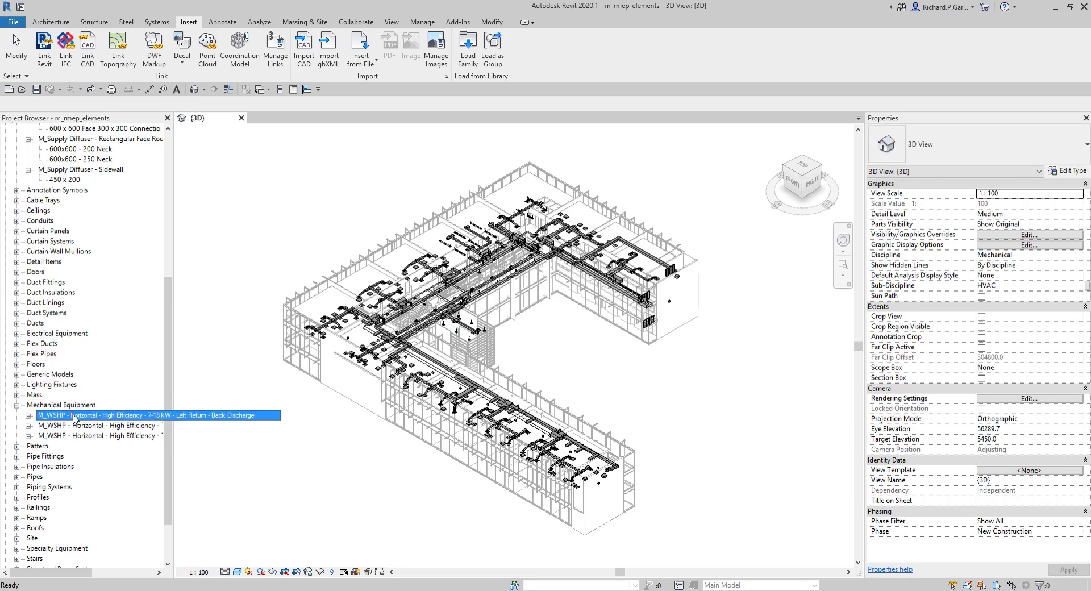
left_click(73, 426)
left_click(80, 436)
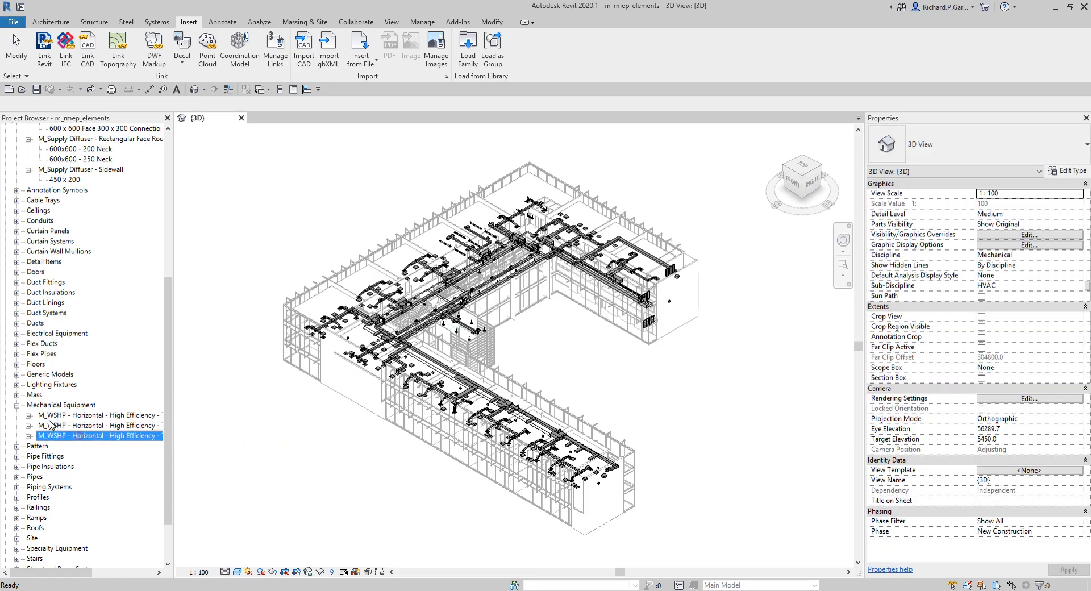
left_click(27, 415)
left_click(28, 446)
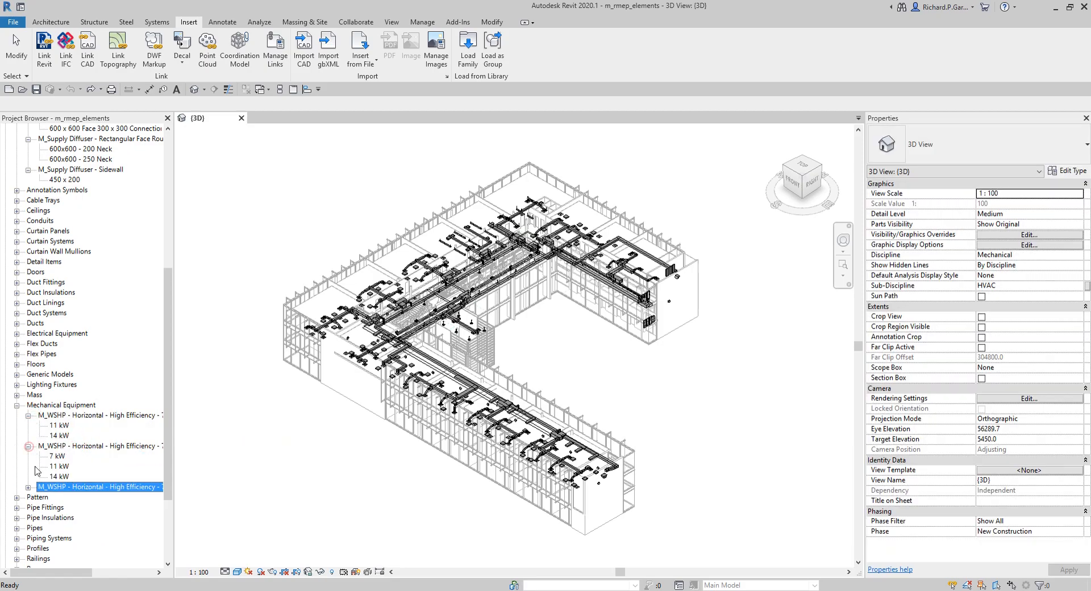
left_click(28, 487)
scroll(46, 454, "down", 1)
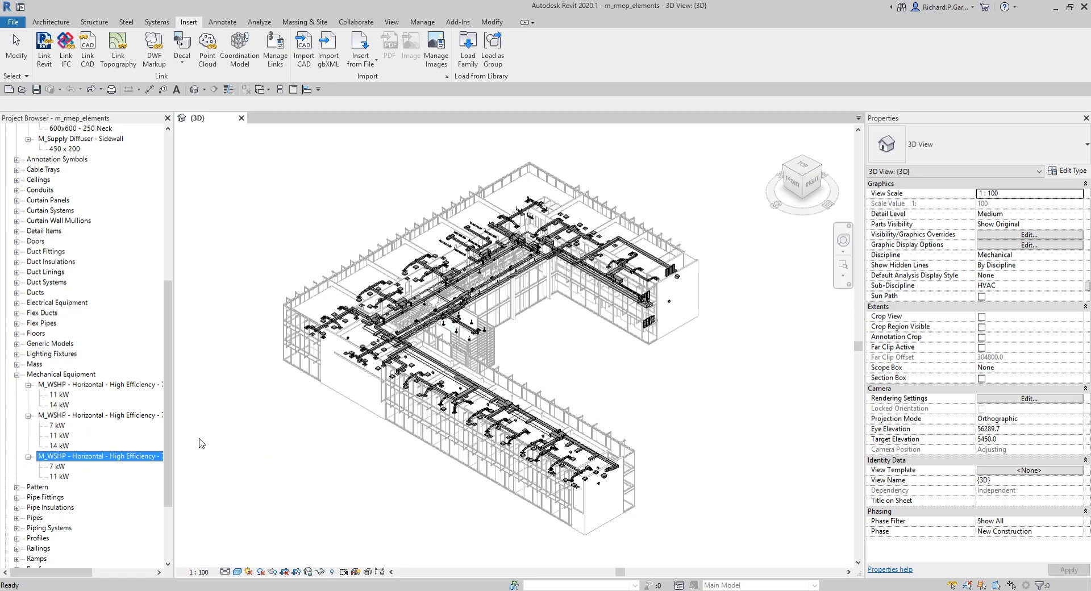
Step: Review the family category list from Generic Models down to Walls and back to the top
left_click(50, 343)
scroll(53, 344, "down", 2)
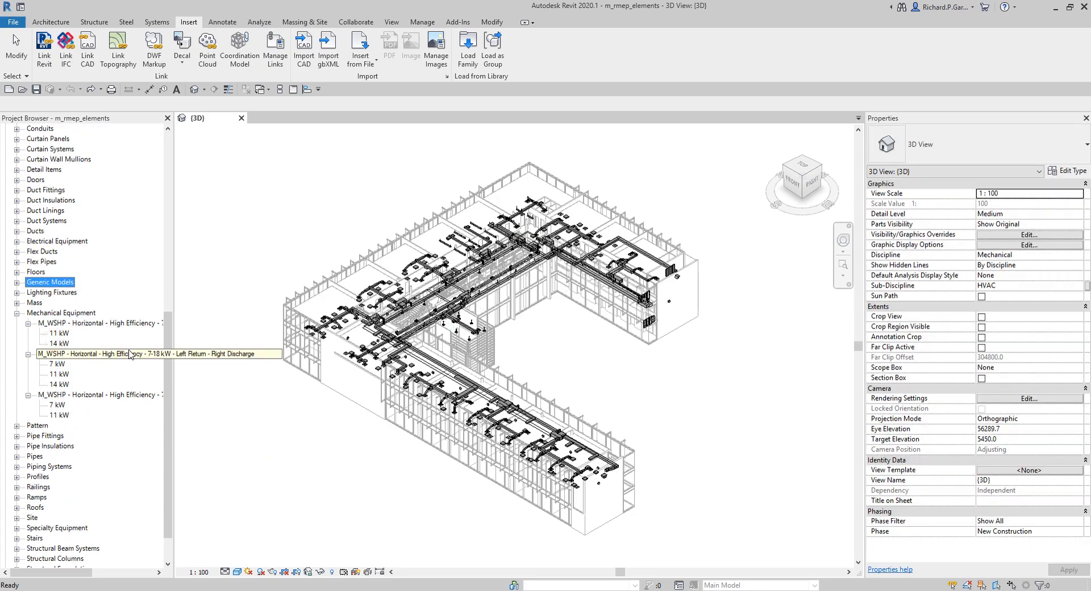
scroll(89, 400, "down", 2)
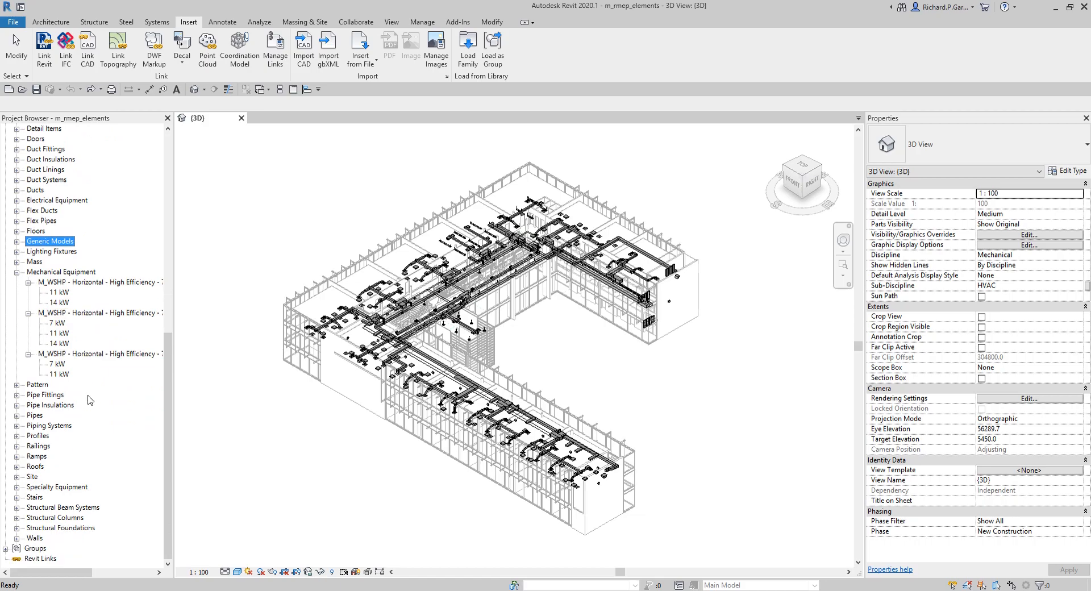
scroll(89, 400, "up", 10)
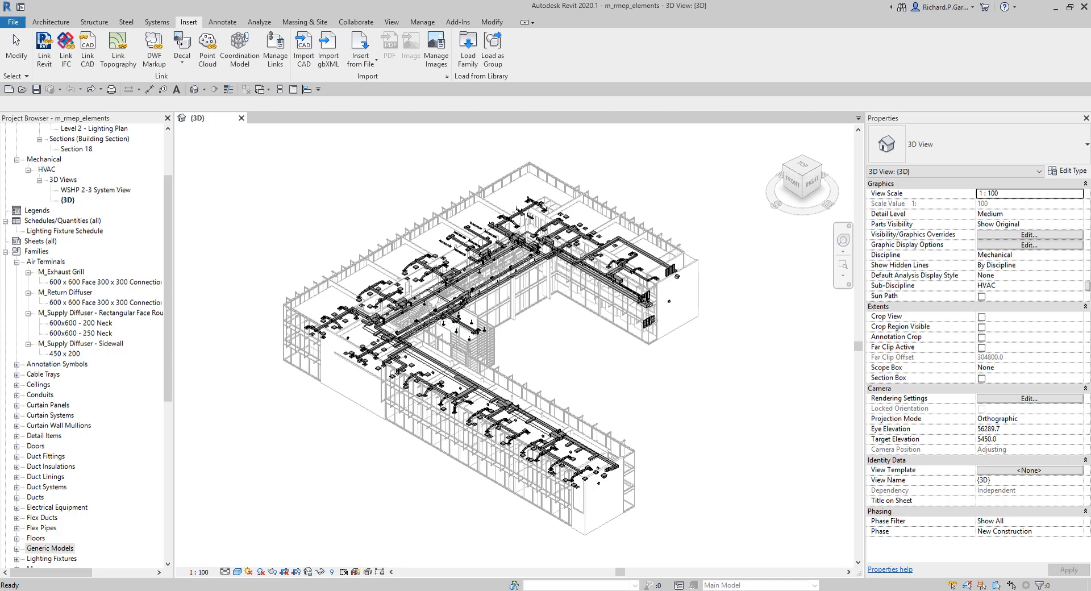
left_click(750, 392)
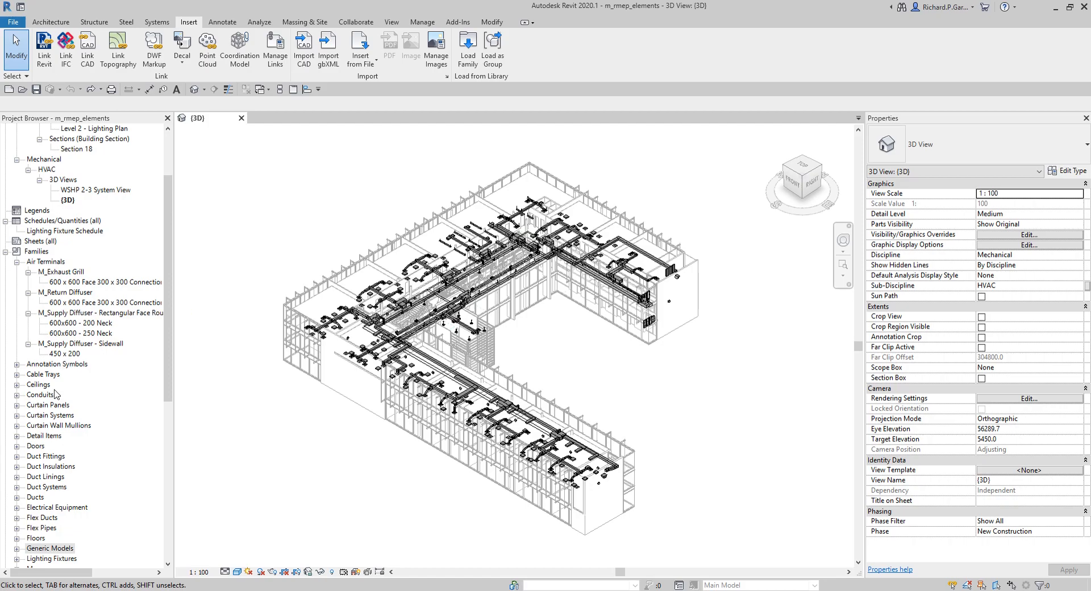
Step: Expand the Lighting Fixtures category and select it
scroll(60, 352, "down", 8)
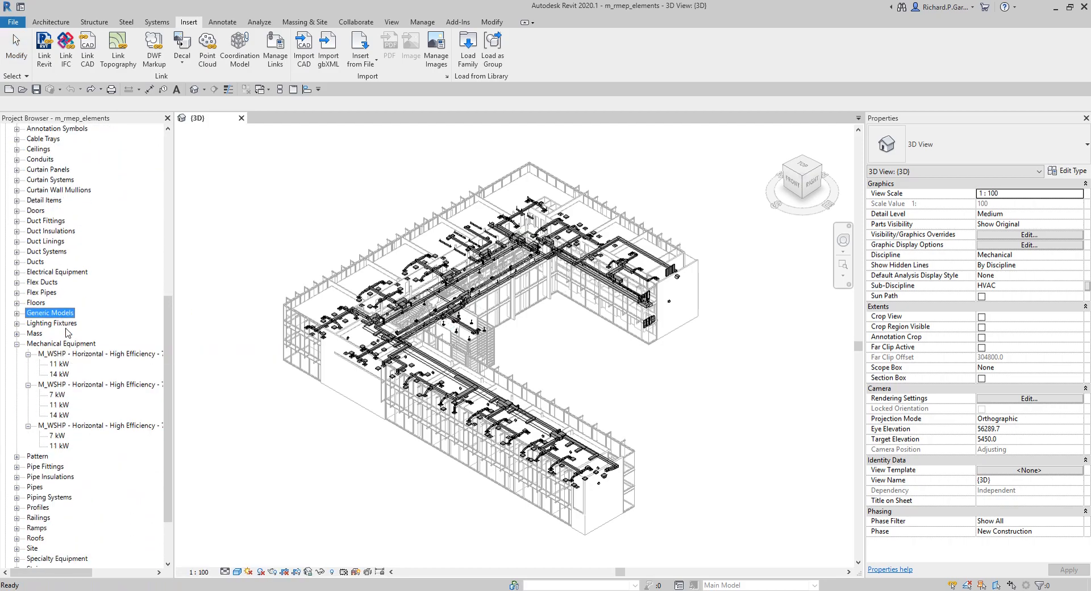
scroll(59, 364, "down", 1)
left_click(17, 303)
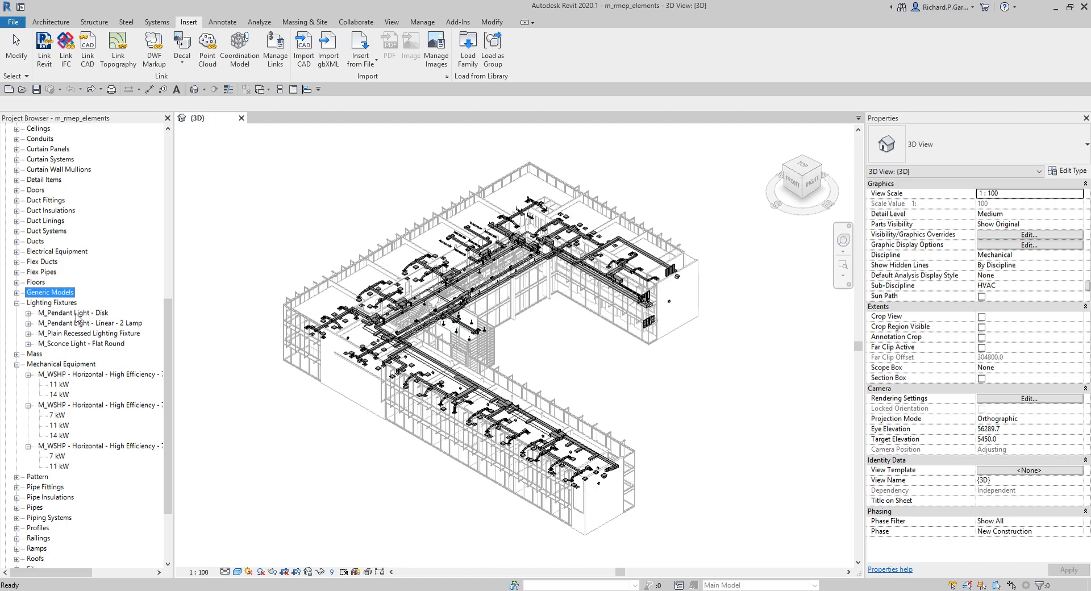
key("ctrl")
key("ctrl")
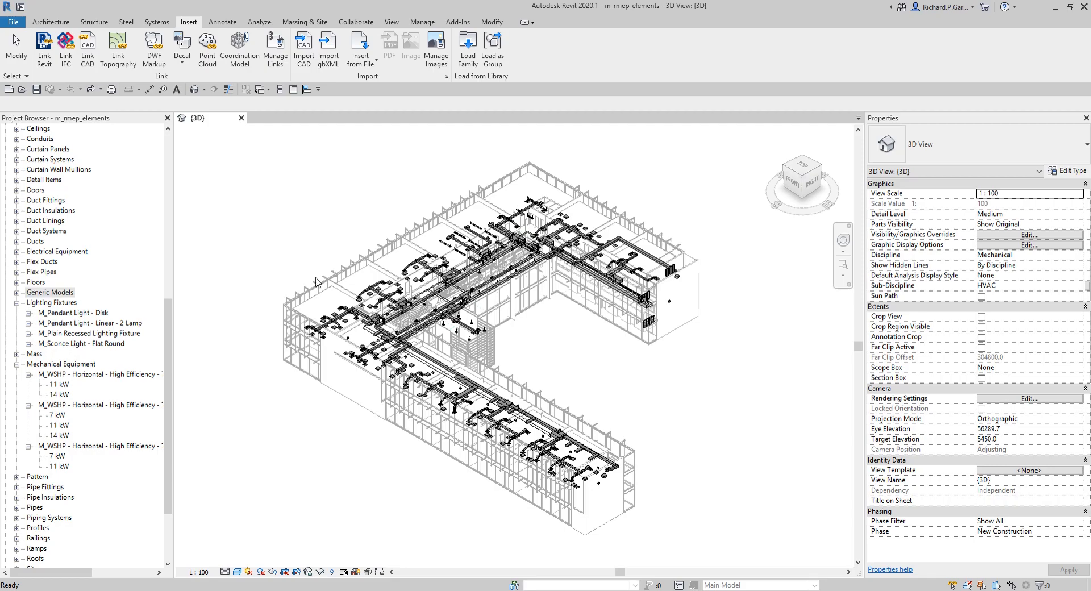
left_click(58, 305)
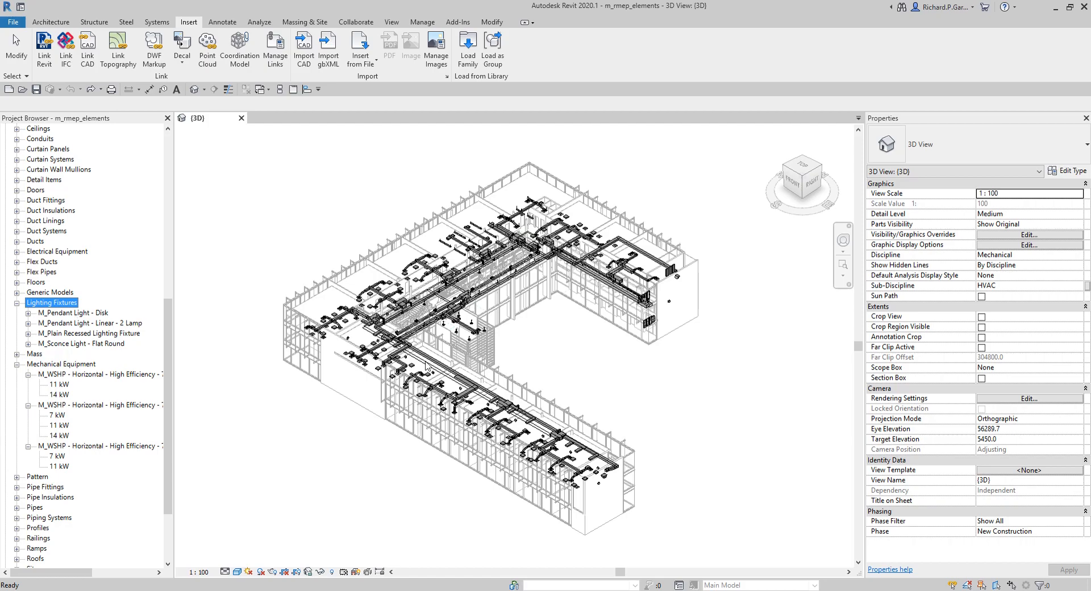
Step: Select each loaded lighting fixture family in turn, from Pendant Light - Disk to Sconce Light - Flat Round
left_click(291, 190)
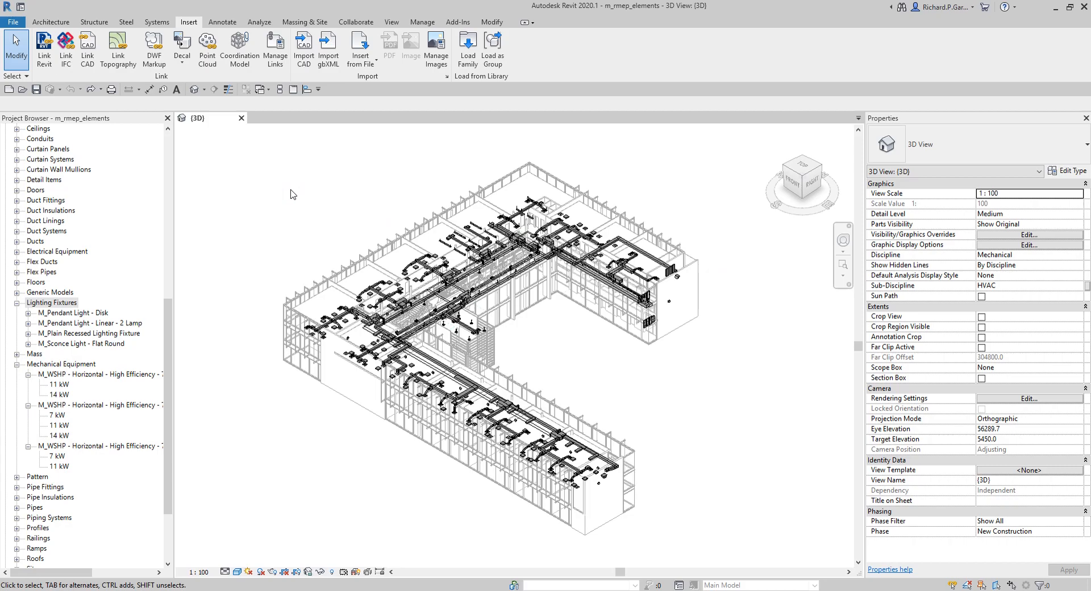
left_click(556, 346)
scroll(300, 230, "up", 3)
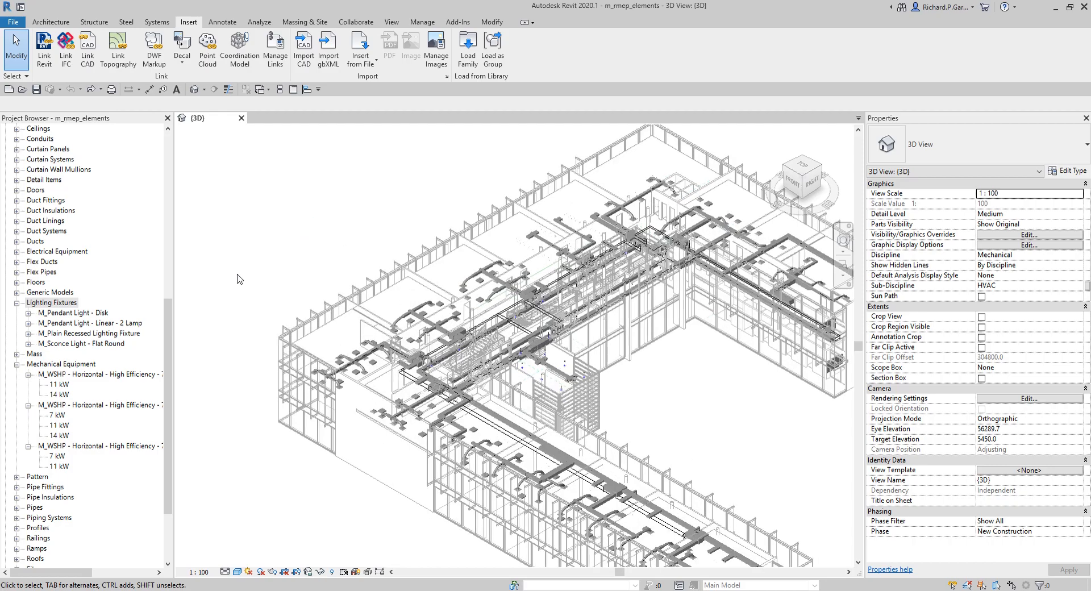
left_click(57, 313)
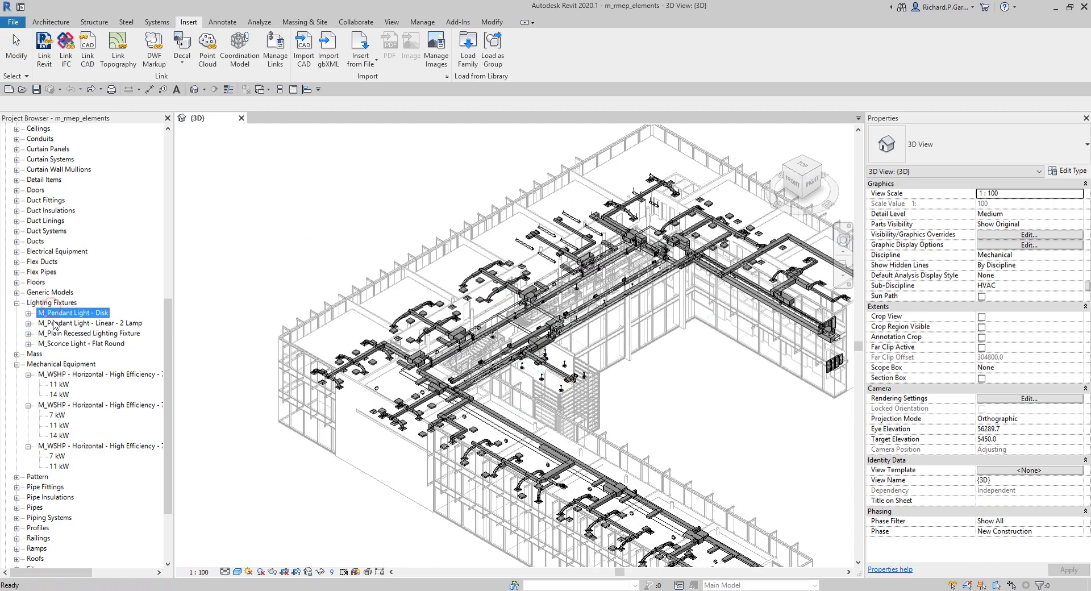
left_click(54, 323)
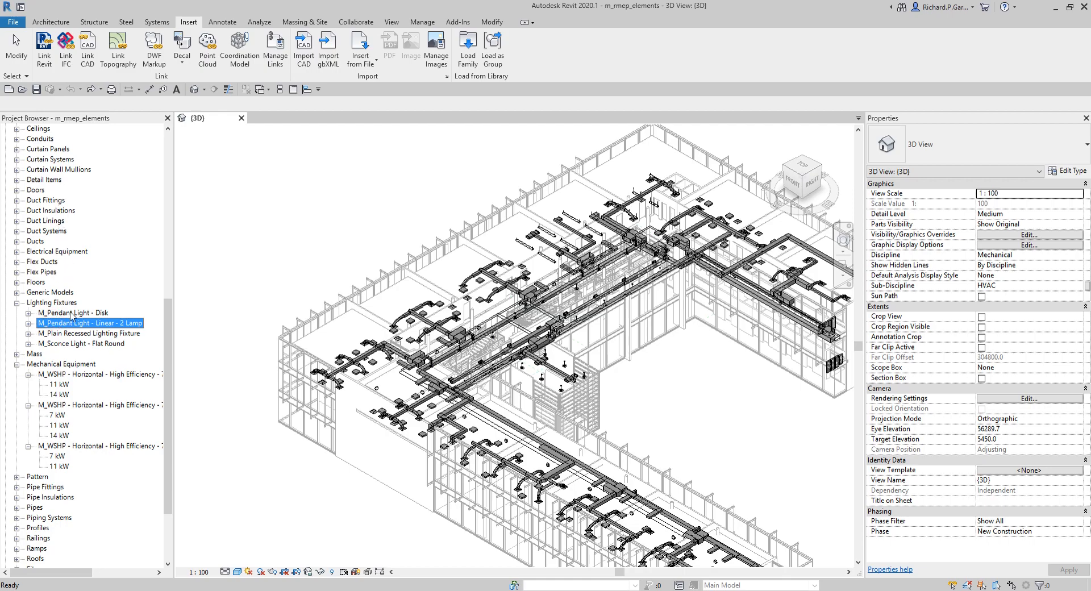
left_click(70, 344)
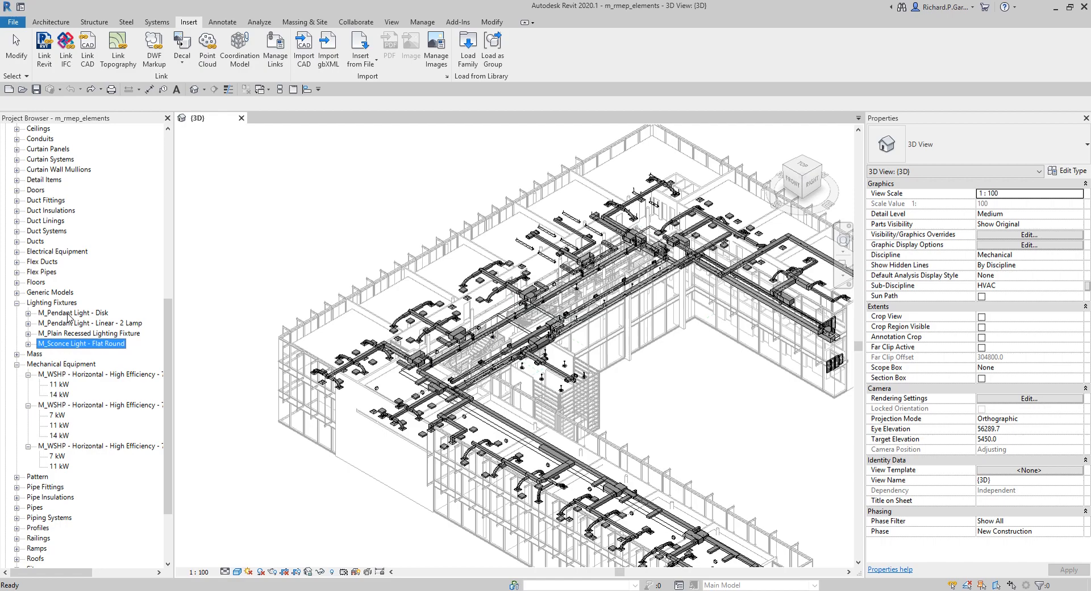
left_click(73, 314)
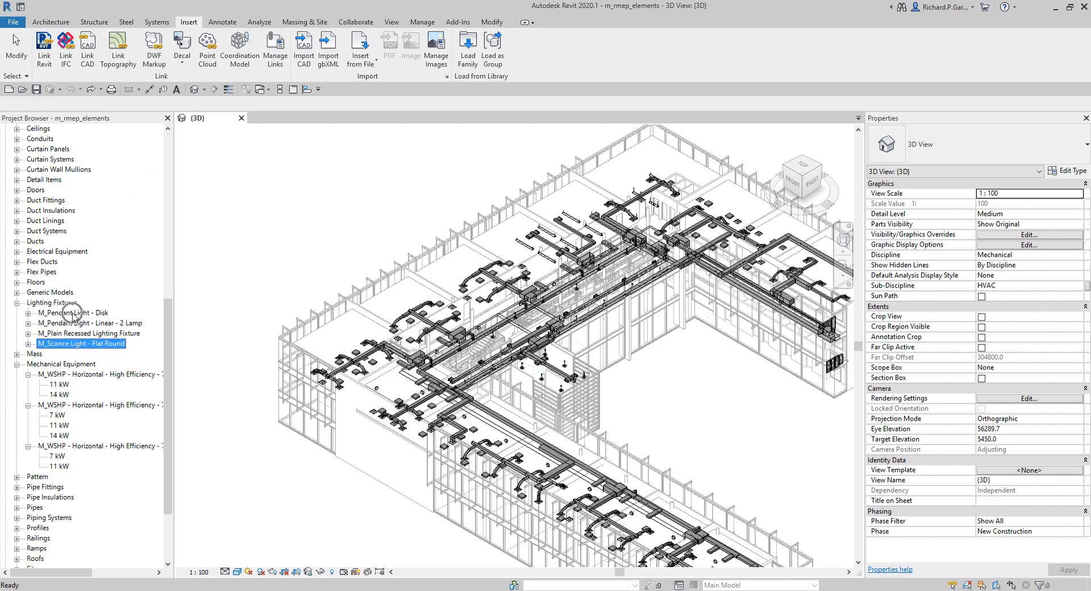
Step: Expand Electrical Equipment and select both Lighting and Appliance Panelboard families
left_click(17, 252)
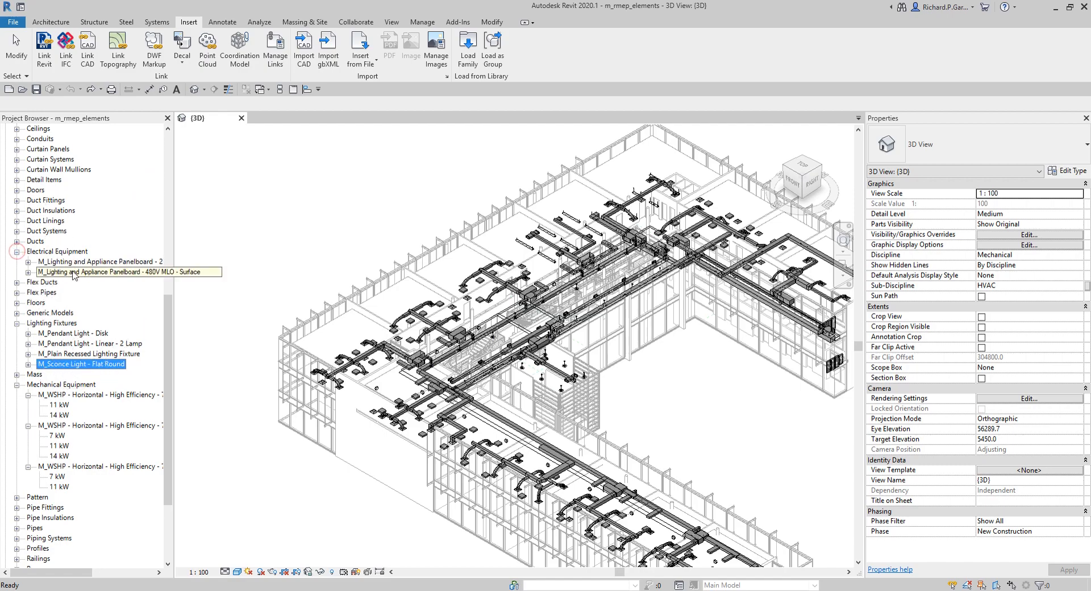
left_click(77, 262)
left_click(77, 272)
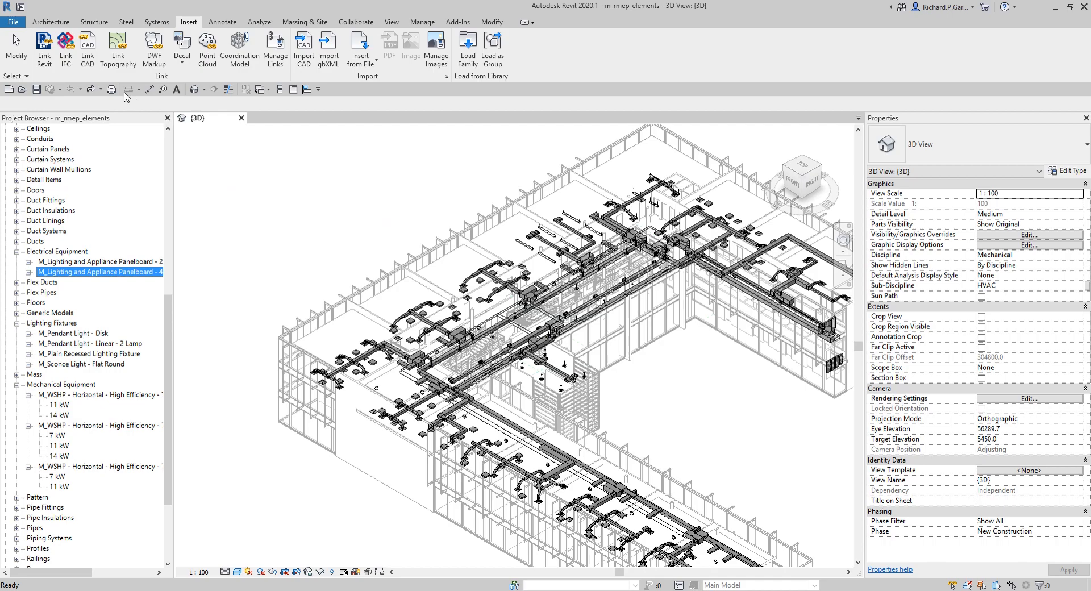
left_click(13, 22)
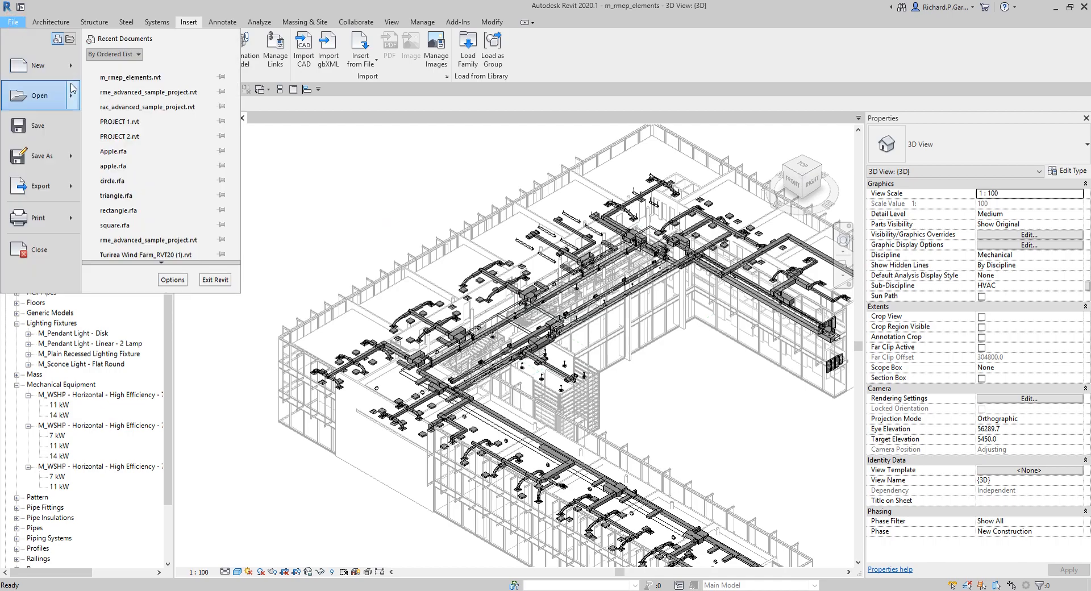
left_click(70, 66)
left_click(139, 107)
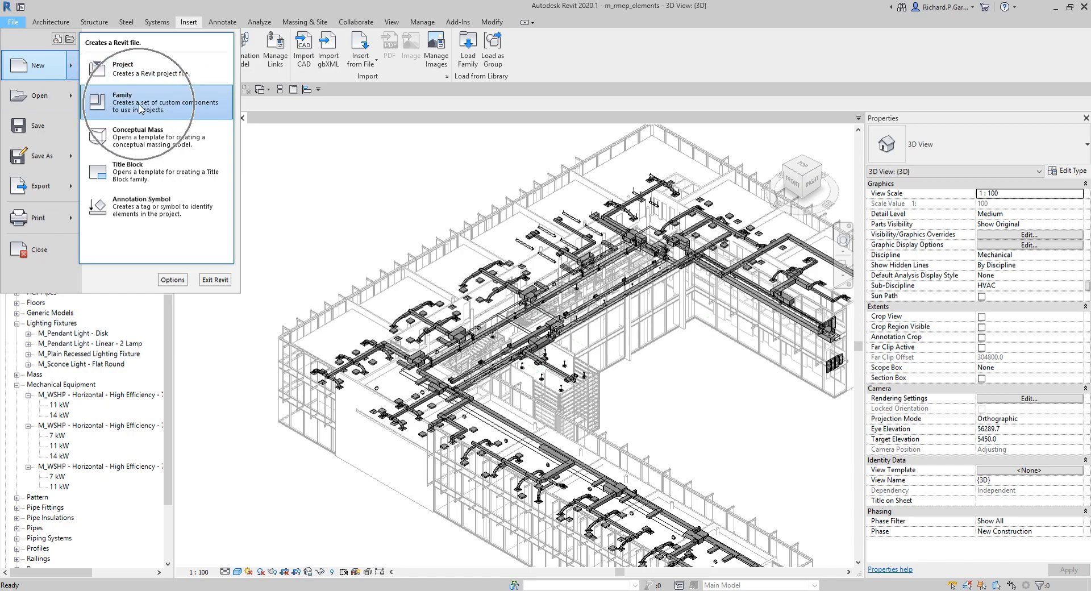
left_click(390, 198)
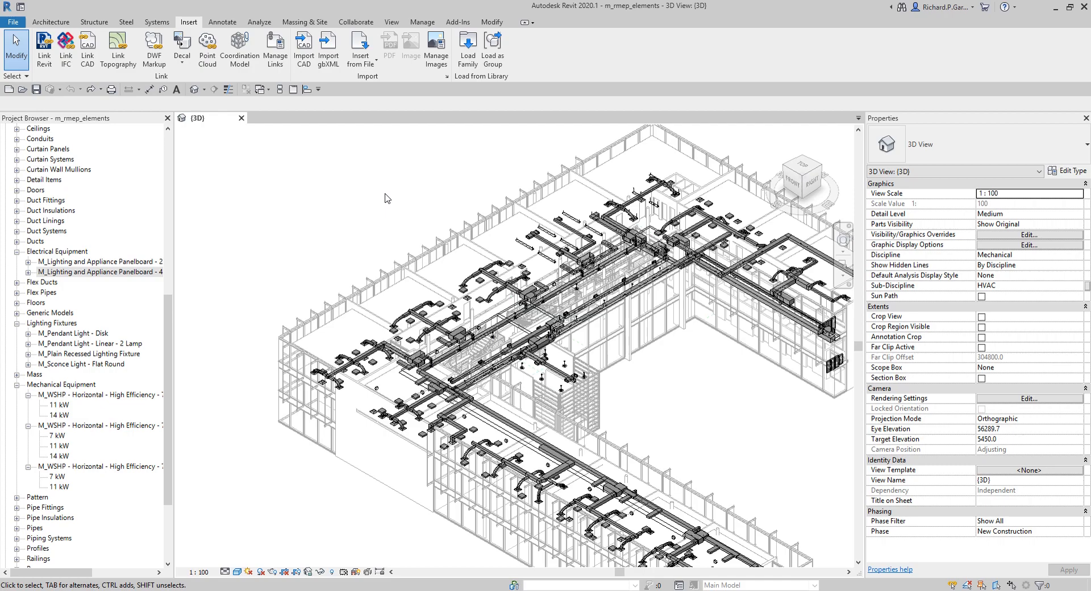
Step: Browse the library's Cable Tray fittings in the Load Family dialog, previewing several channel and ladder families, then close it
left_click(472, 51)
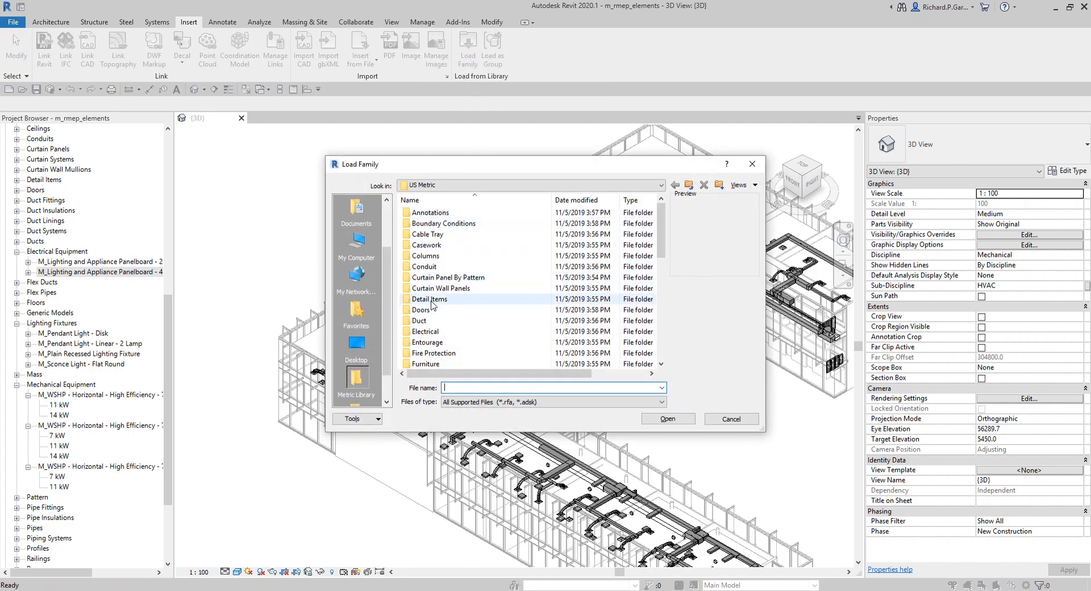
double_click(425, 238)
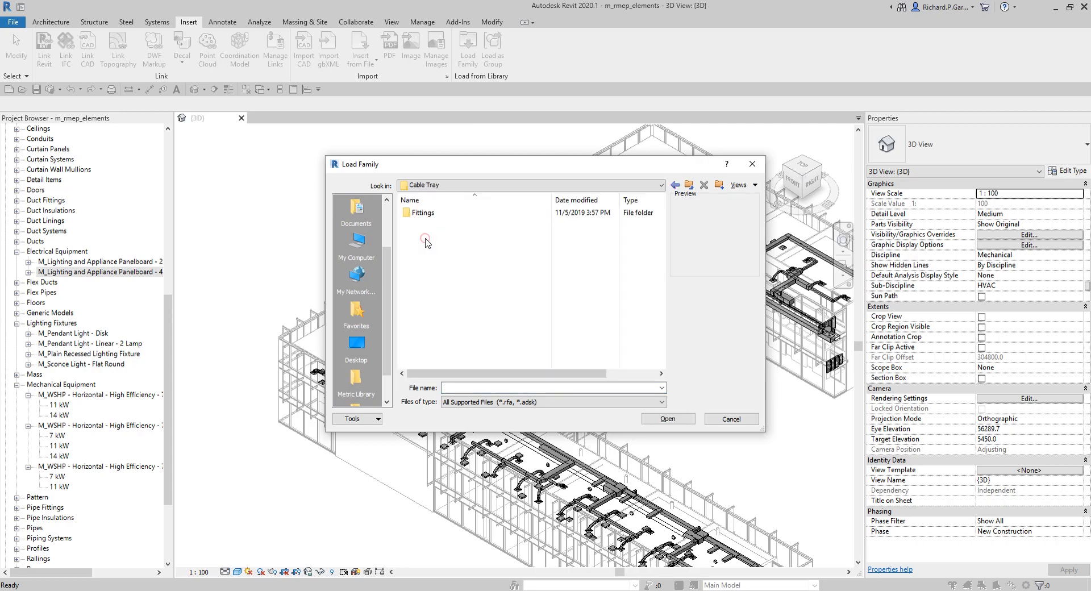
left_click(427, 217)
double_click(426, 215)
left_click(444, 213)
left_click(445, 224)
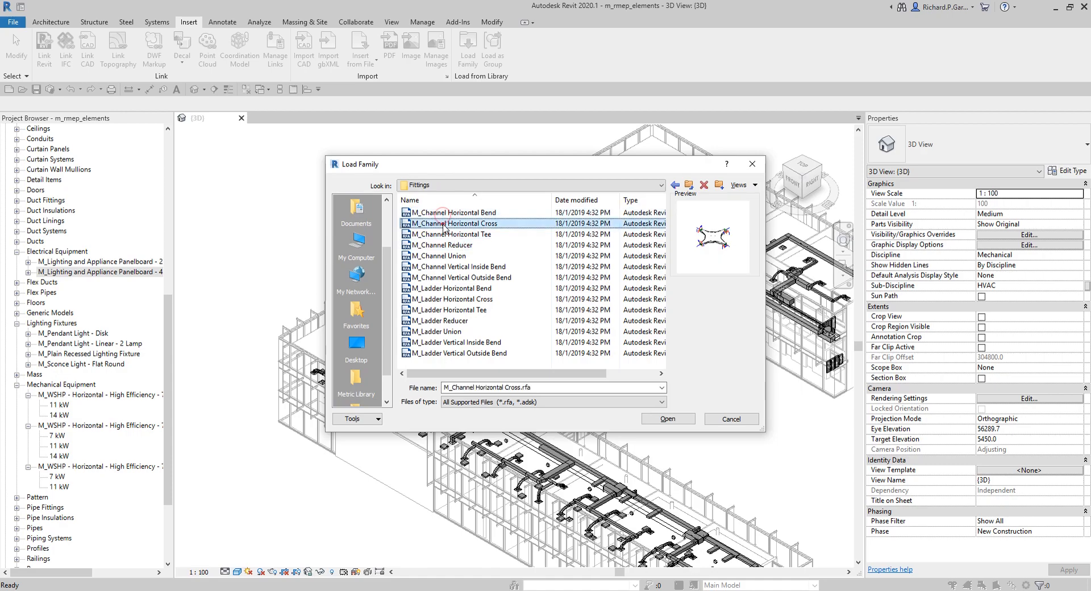
left_click(443, 234)
left_click(440, 256)
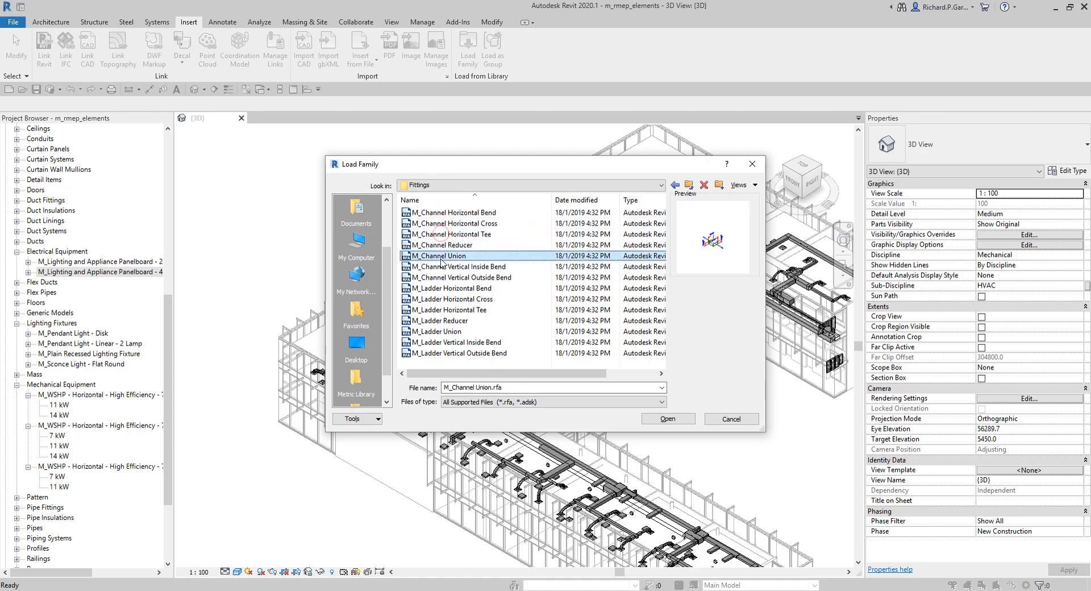
left_click(441, 290)
left_click(444, 330)
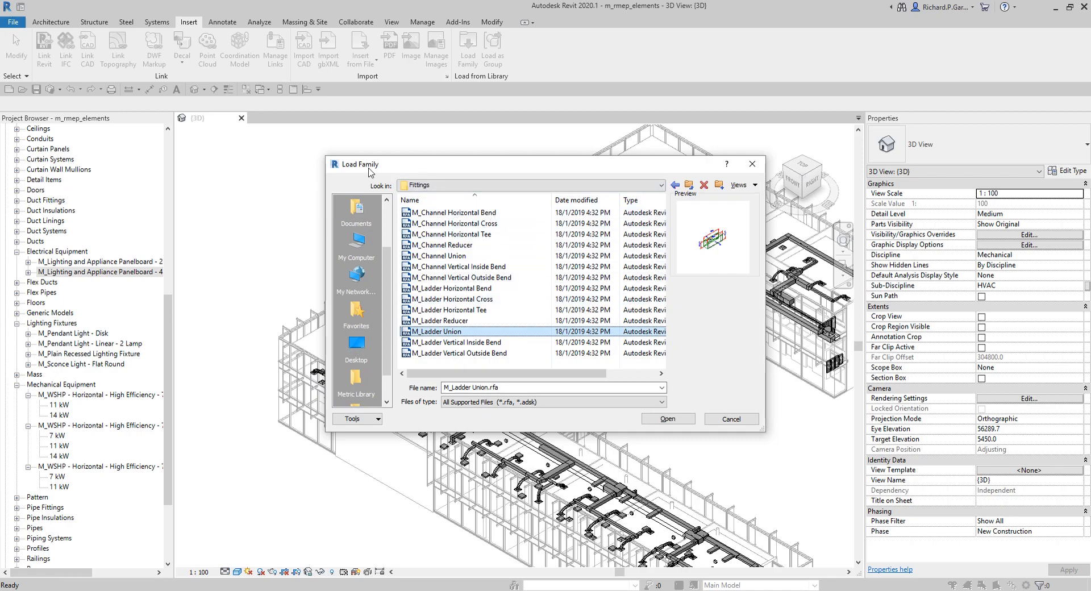
left_click(751, 164)
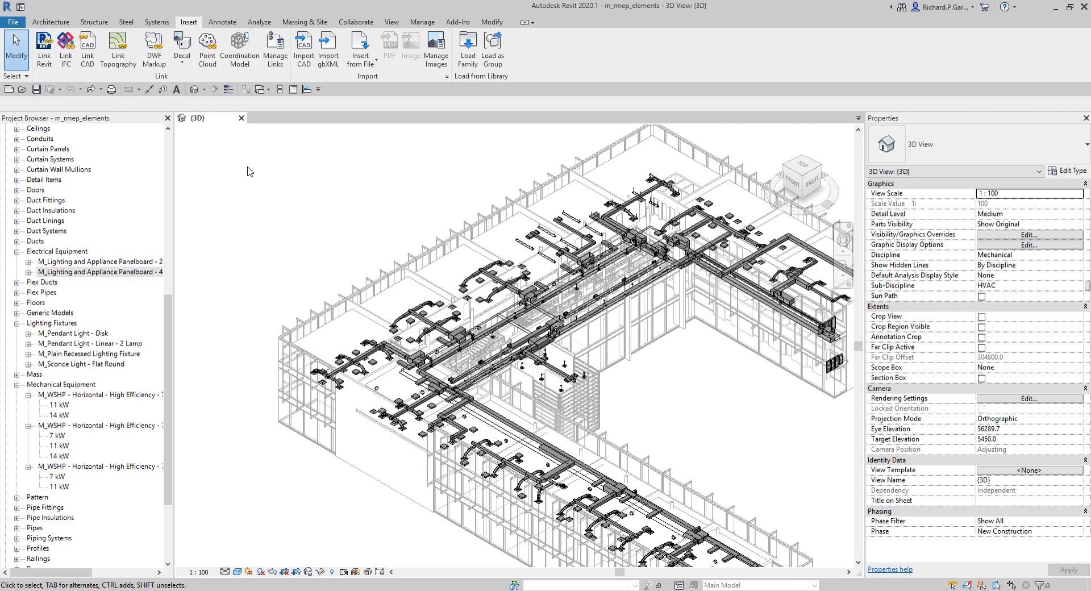
Step: Start the Duct tool, open the Round Duct Taps type properties, then close them and exit the tool
left_click(156, 24)
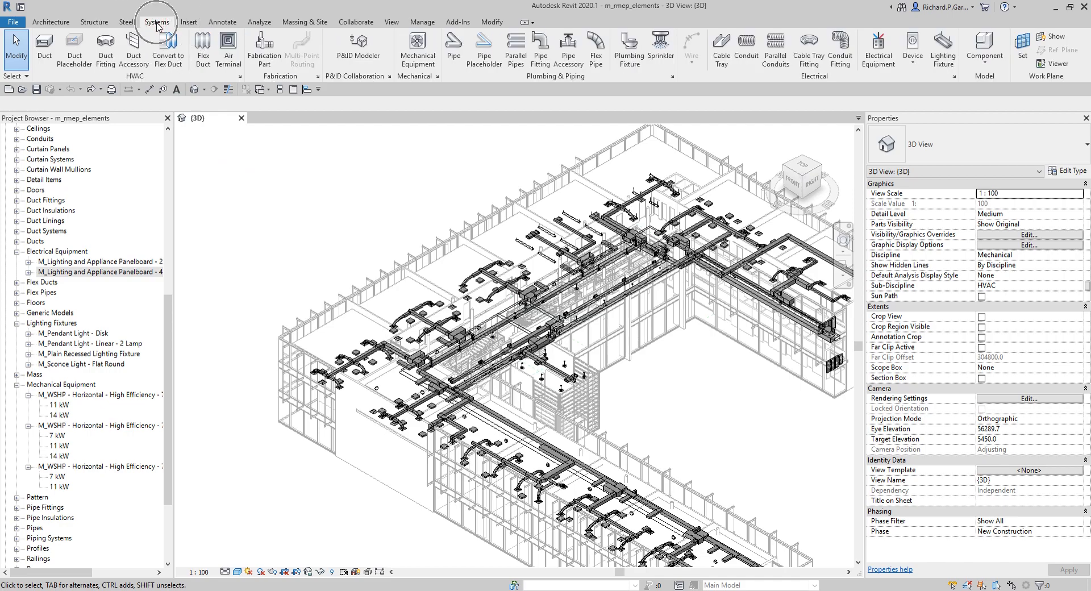
left_click(41, 54)
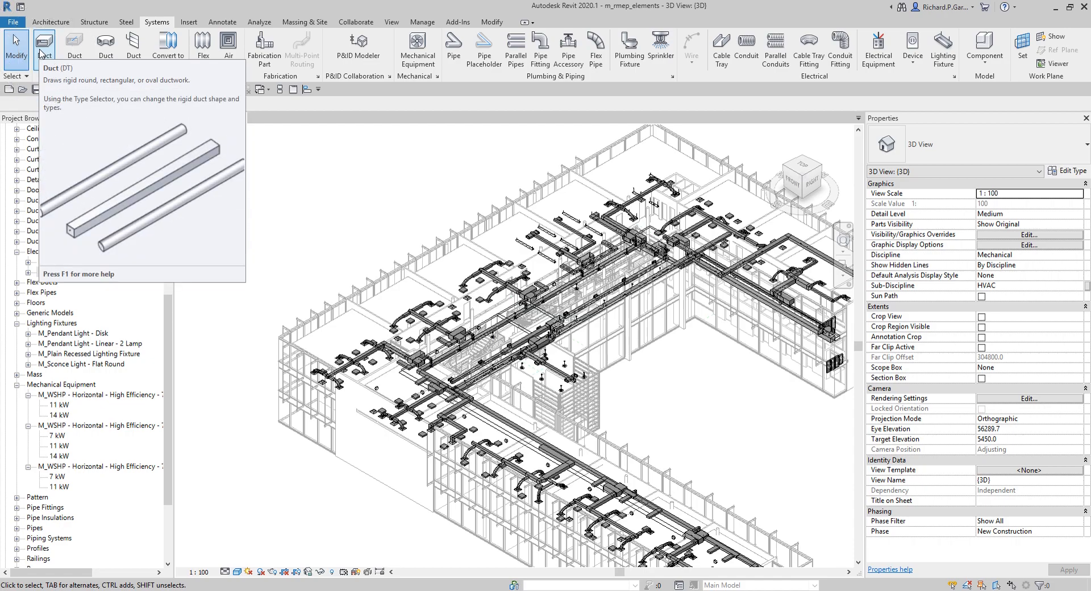
left_click(40, 53)
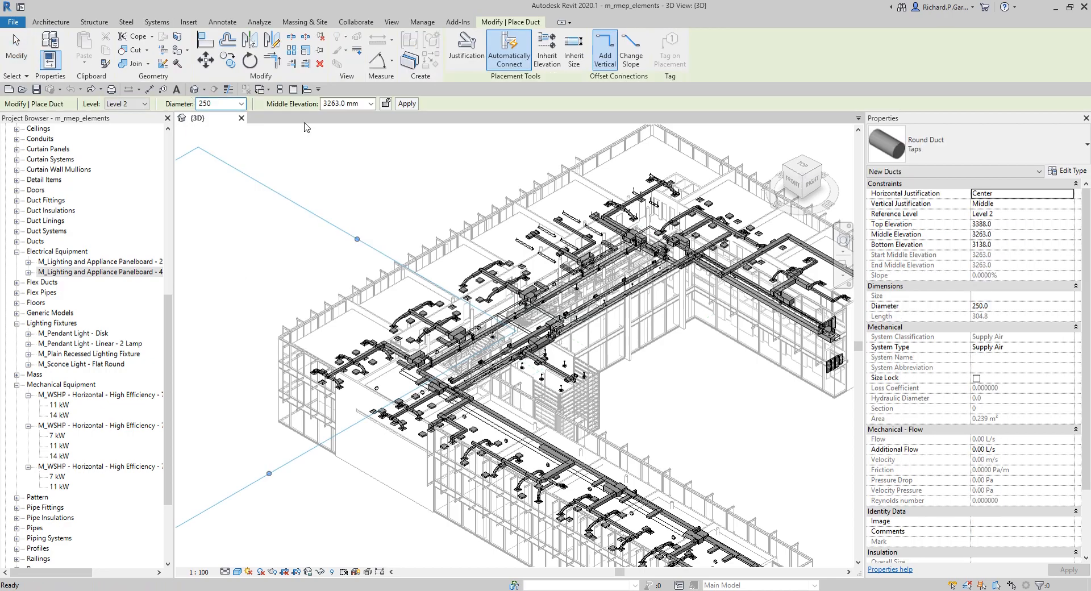
left_click(1075, 173)
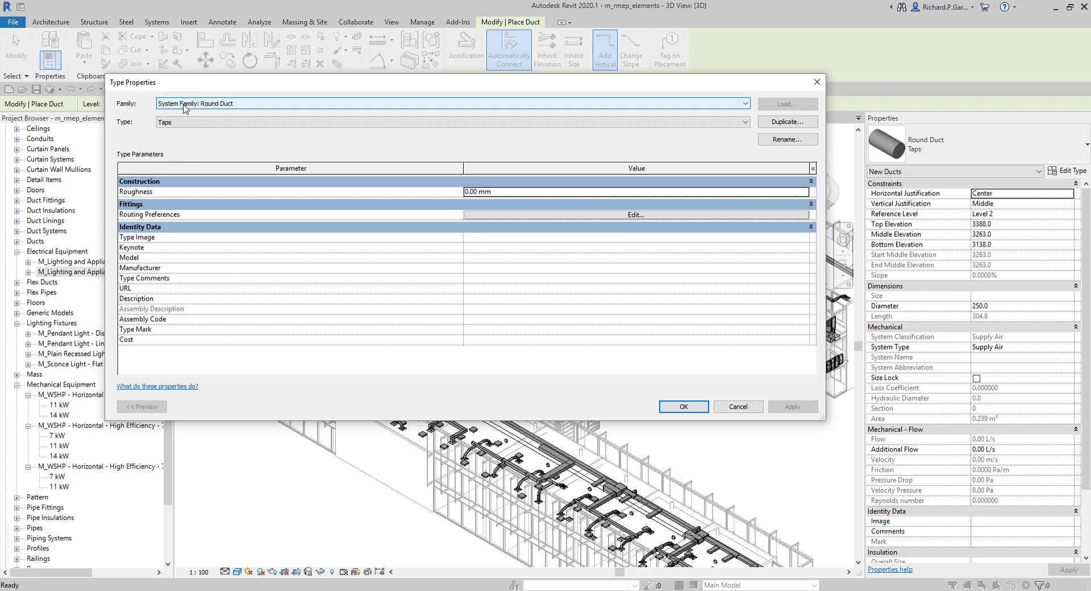
left_click(817, 82)
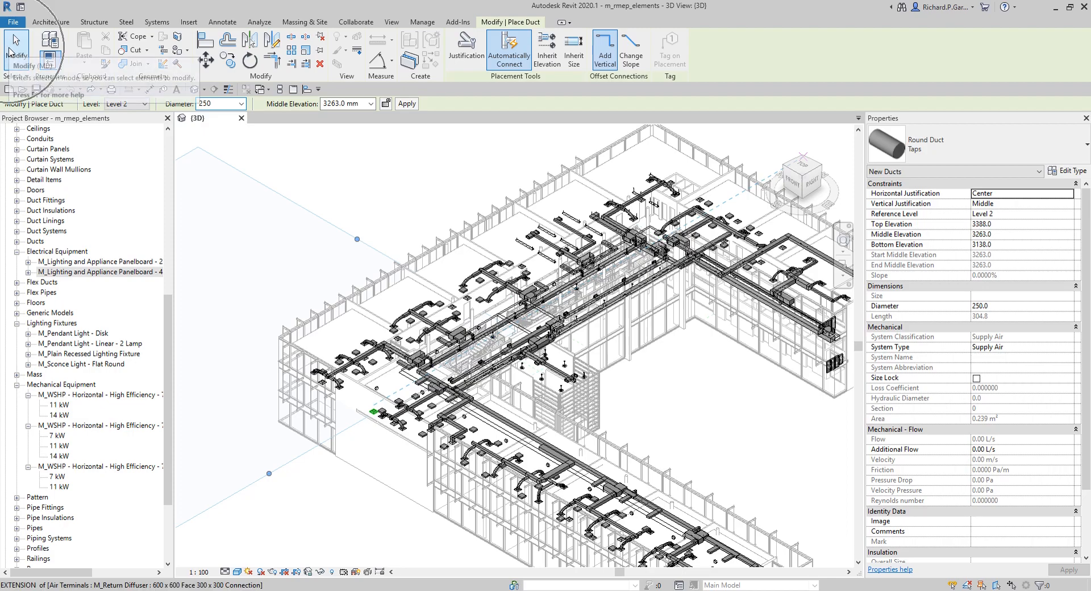
left_click(14, 46)
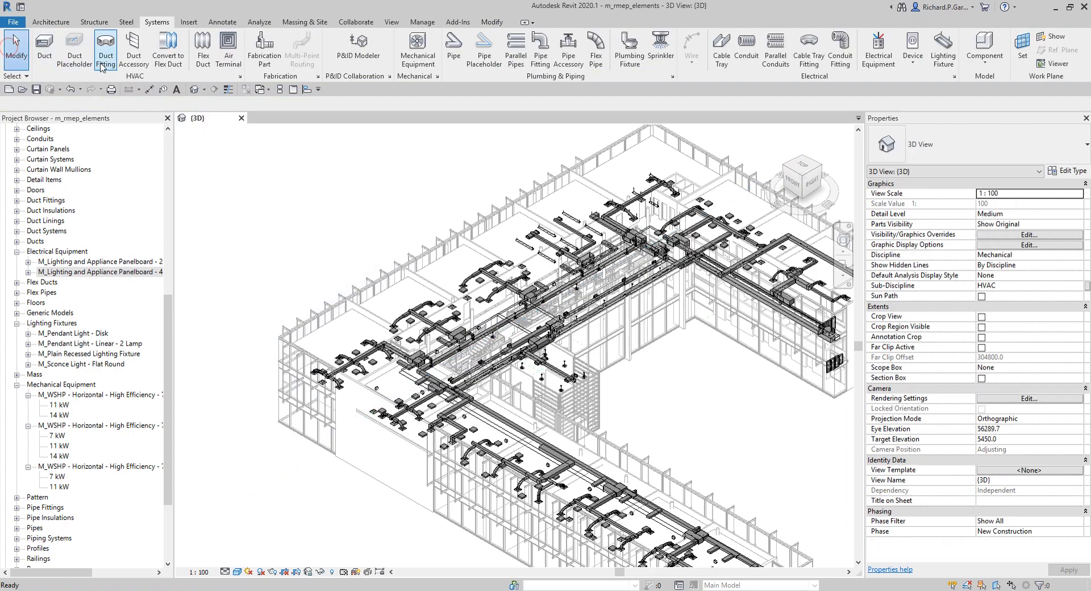
Step: Start the Air Terminal tool, open the supply diffuser's type properties, close them and exit the tool
left_click(160, 25)
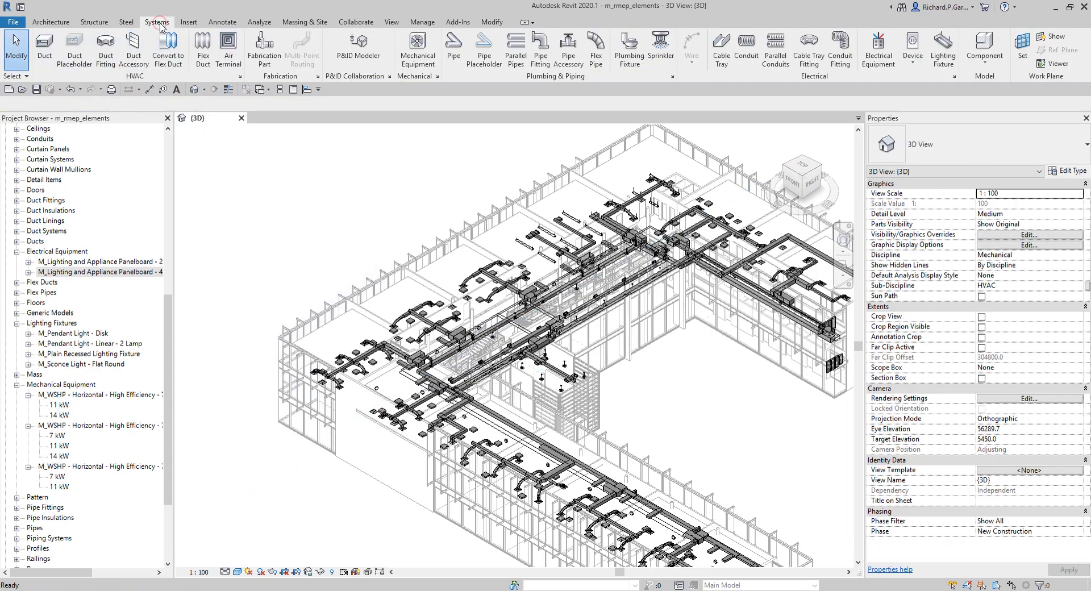
left_click(228, 45)
left_click(228, 46)
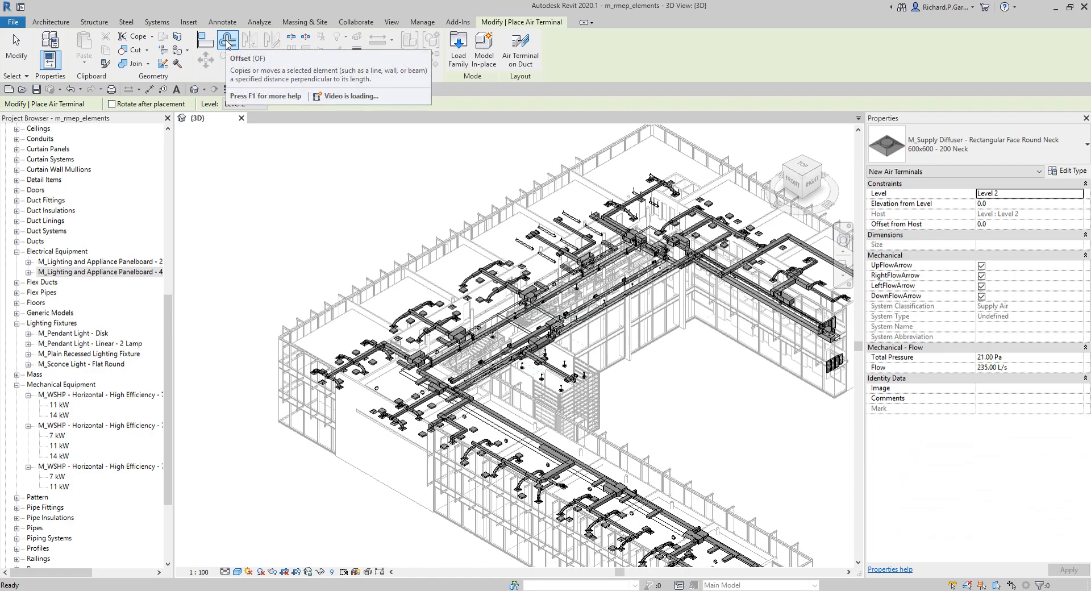
left_click(1067, 171)
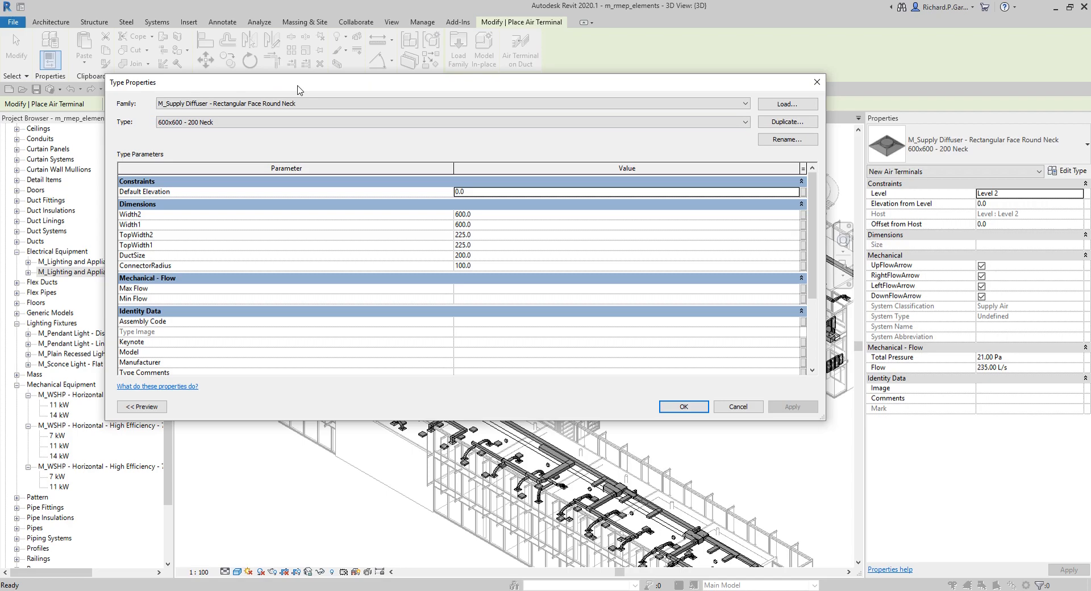
left_click(816, 83)
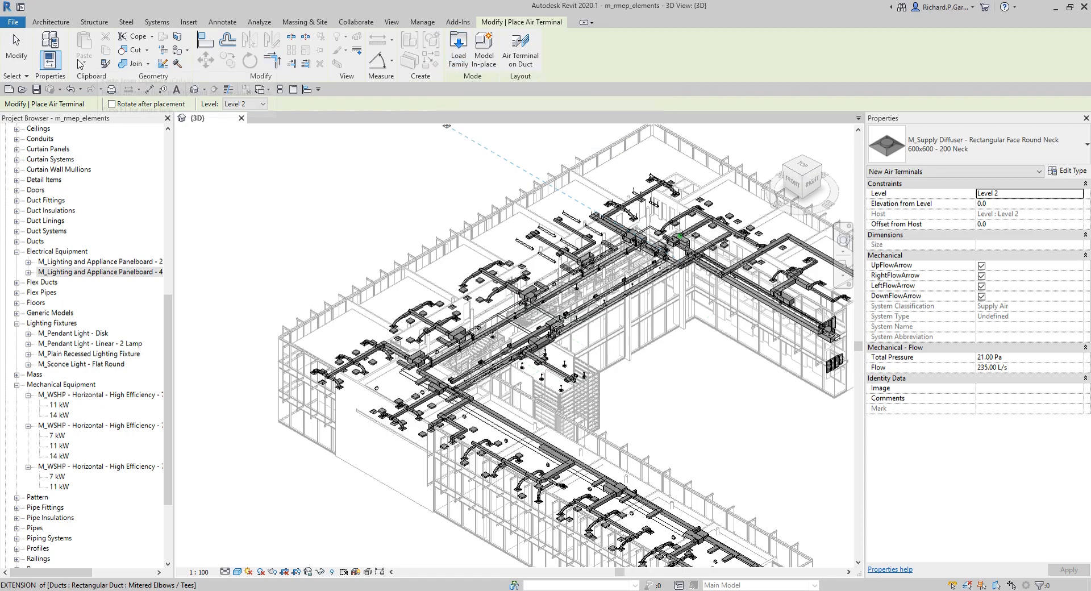
left_click(17, 44)
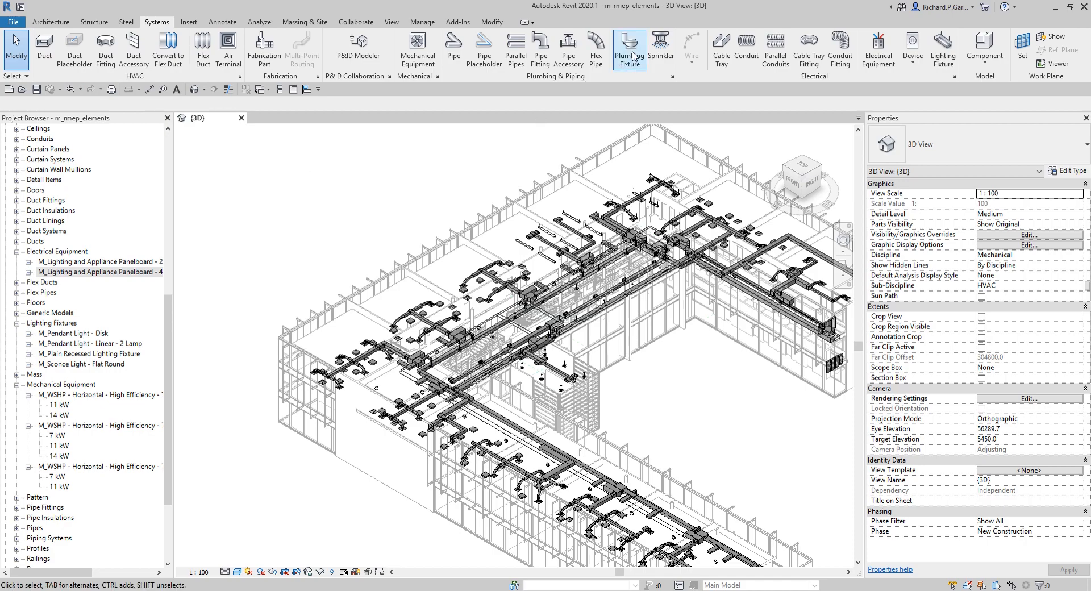
Step: Start the Plumbing Fixture tool and load all four lavatory families from the library's Plumbing > MEP > Fixtures > Lavatories folder, then exit the tool
left_click(630, 48)
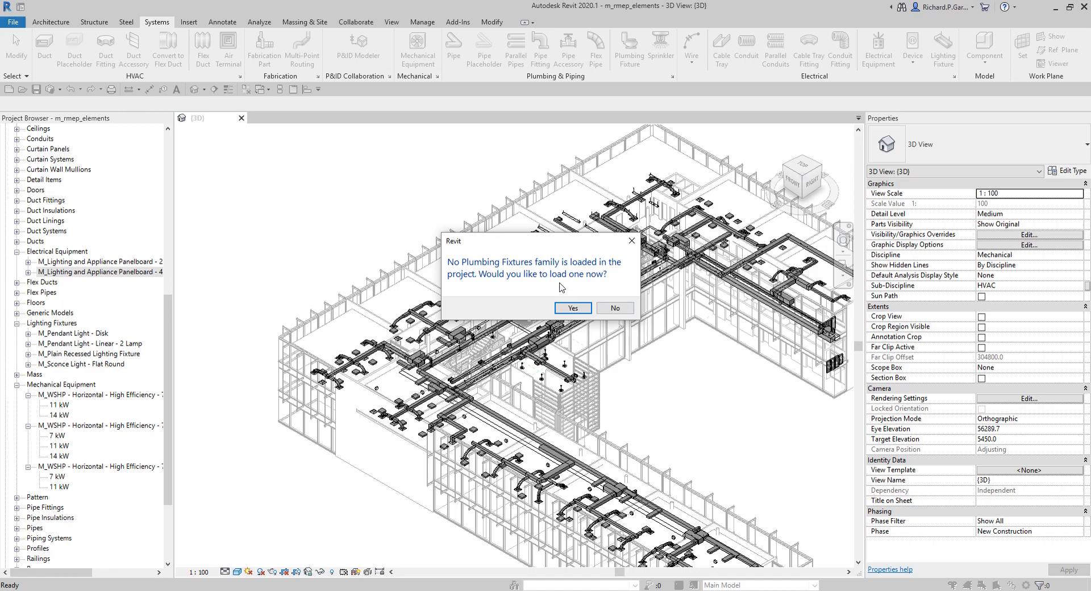
left_click(573, 308)
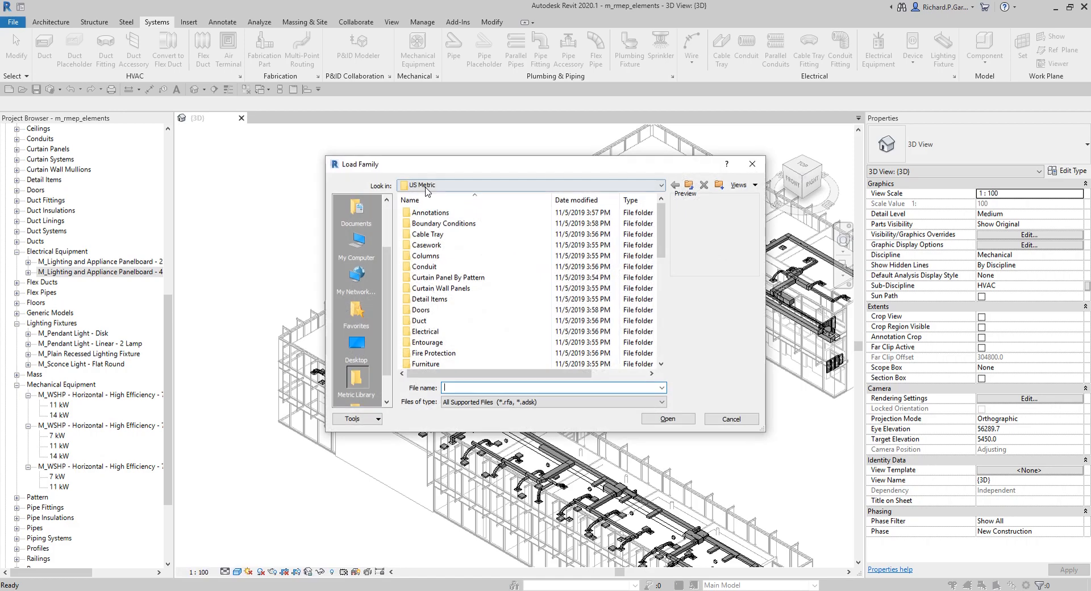
scroll(440, 273, "down", 4)
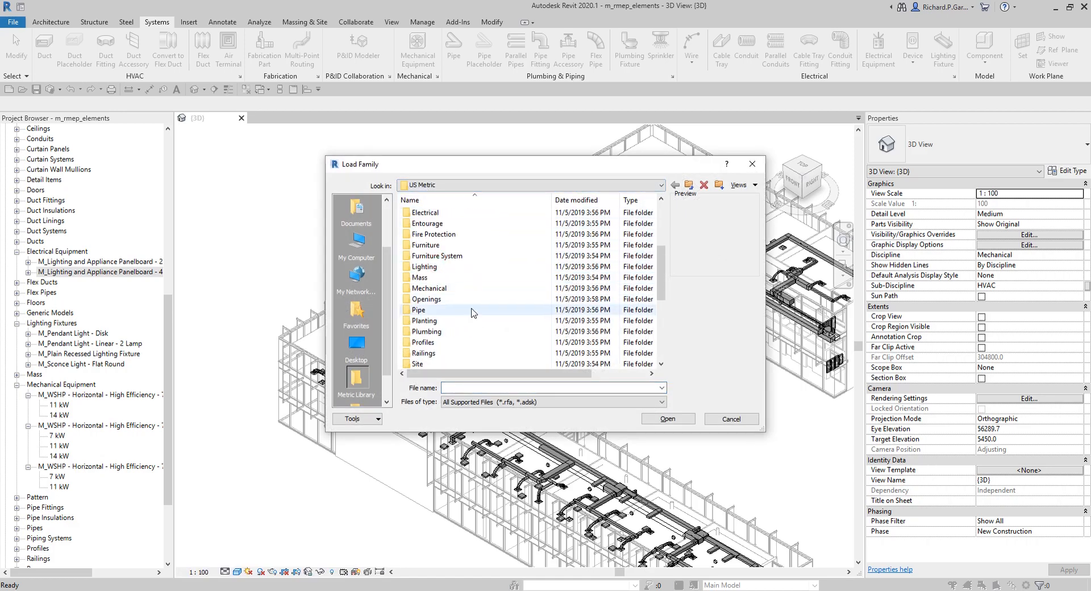
double_click(442, 332)
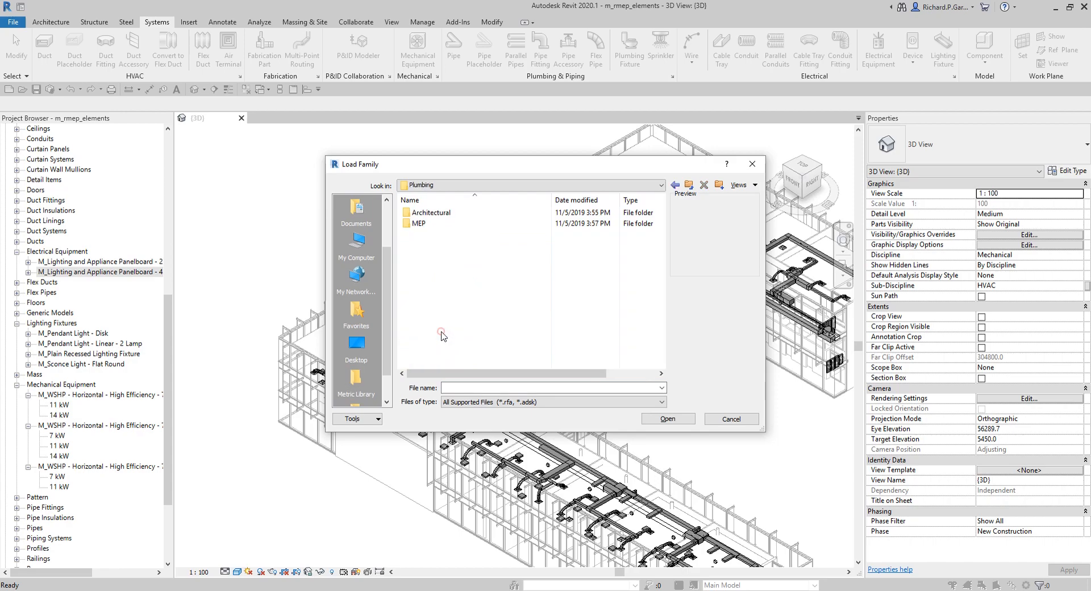
double_click(420, 223)
double_click(445, 224)
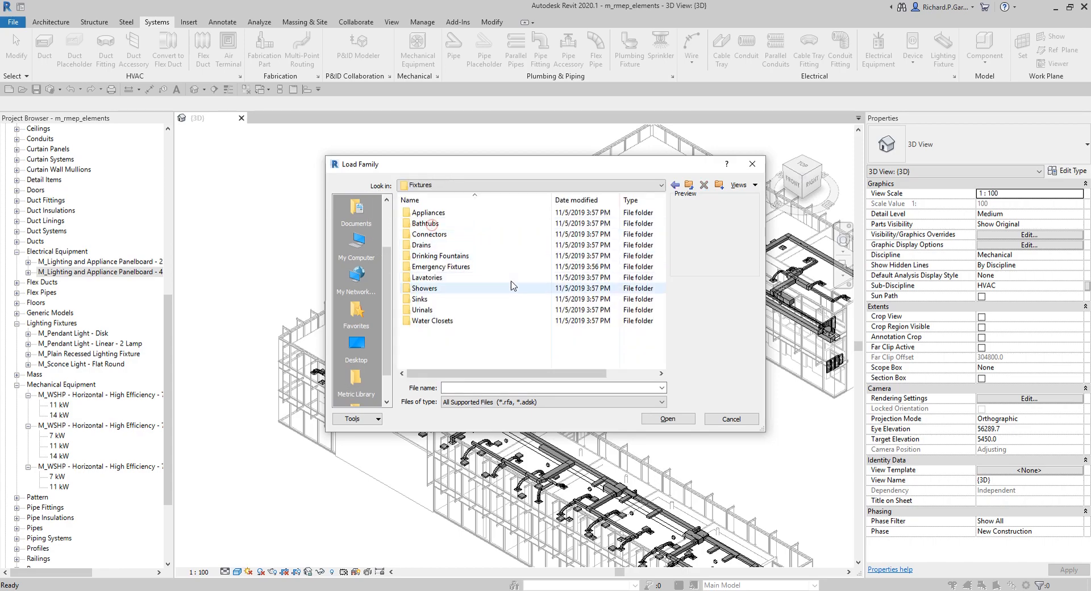
left_click(431, 278)
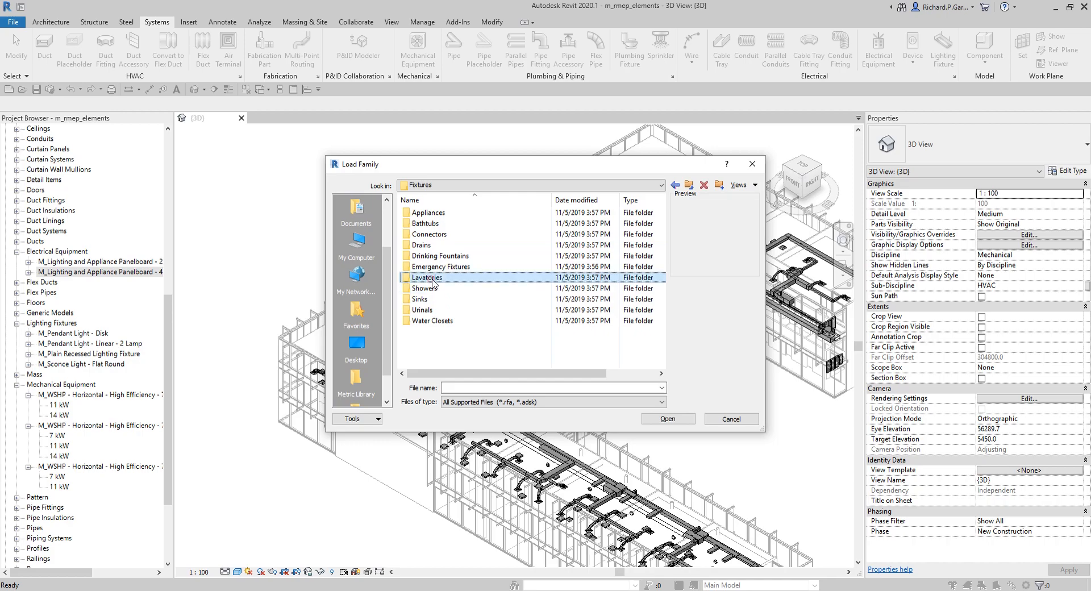
double_click(429, 277)
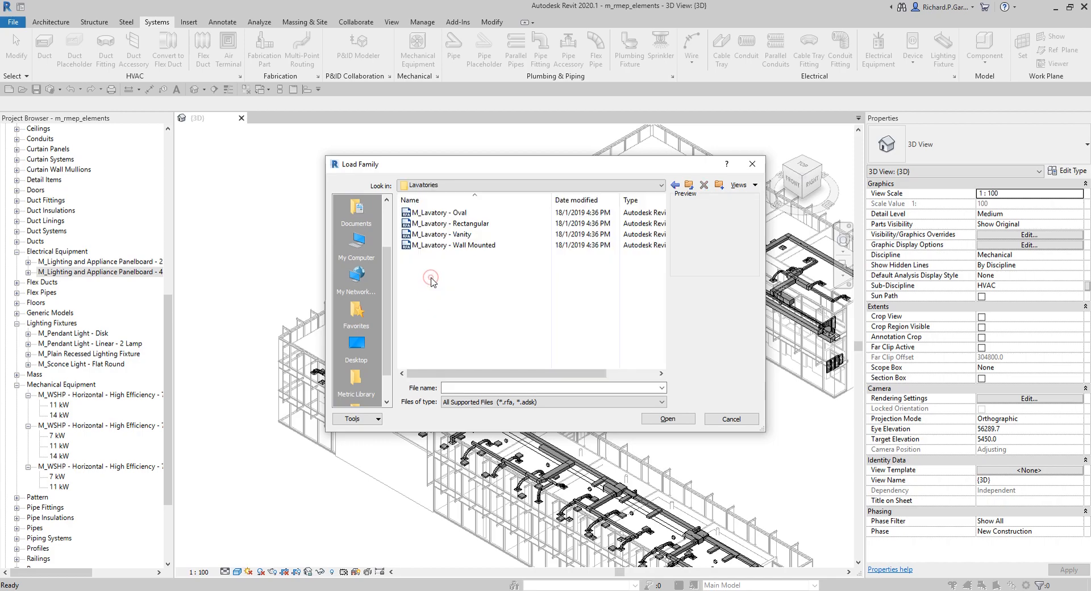
left_click(447, 215)
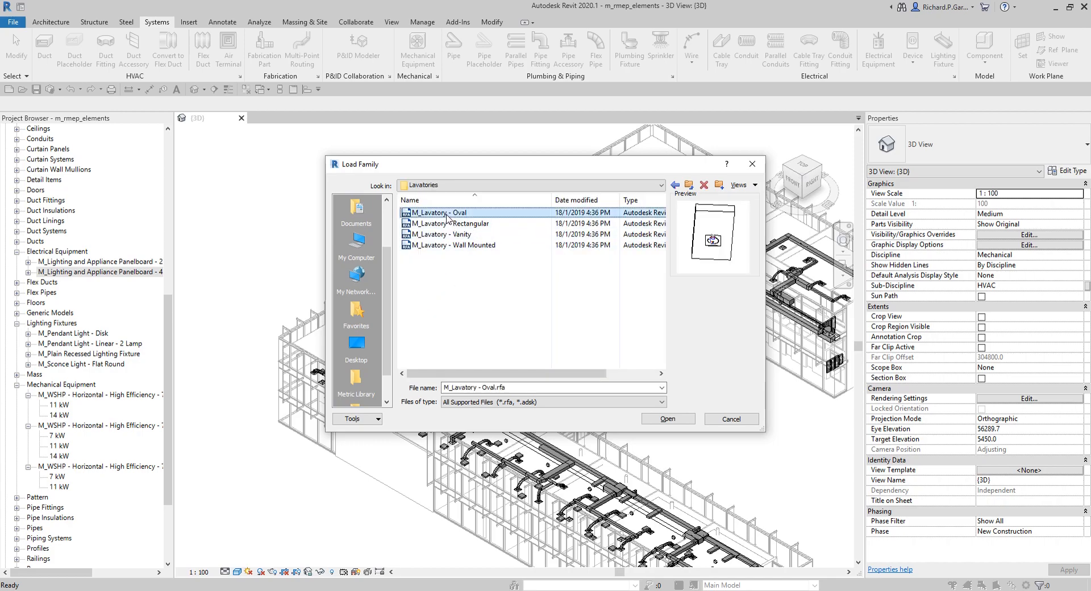
left_click(450, 243, "shift")
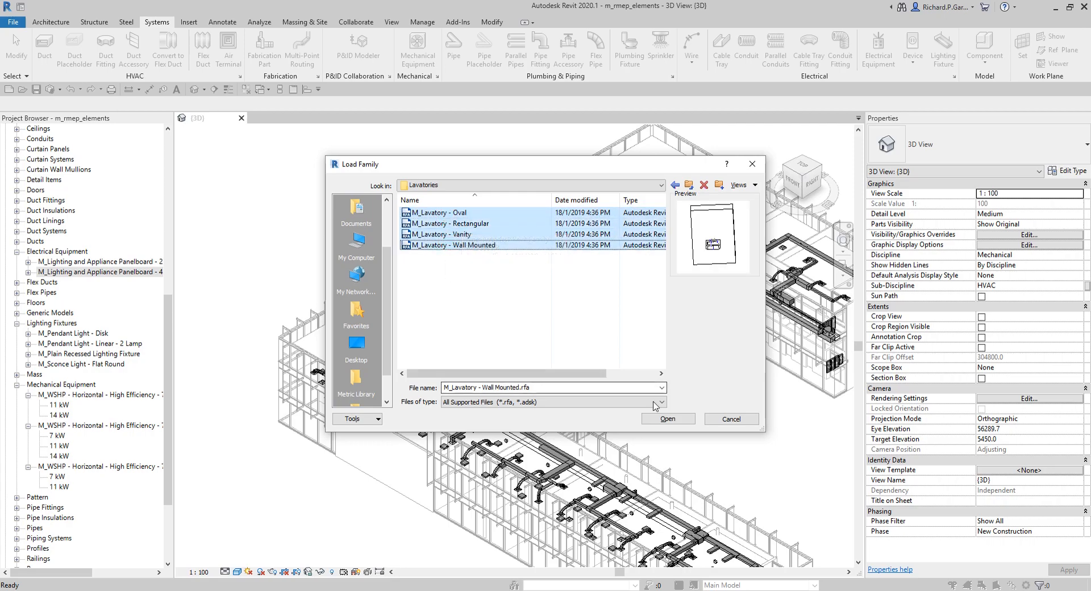
left_click(665, 420)
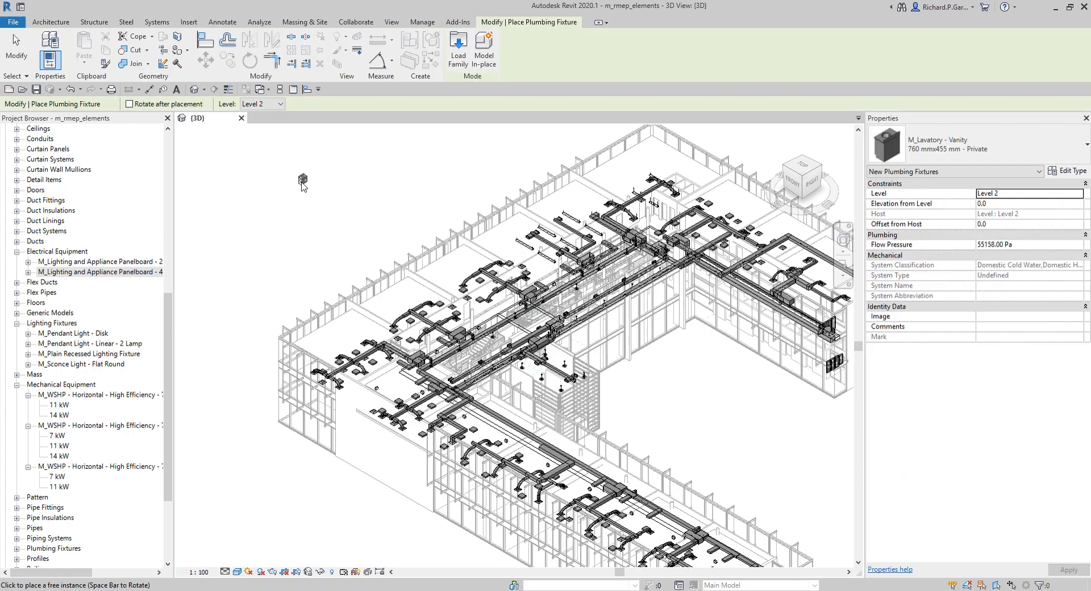
scroll(293, 209, "up", 6)
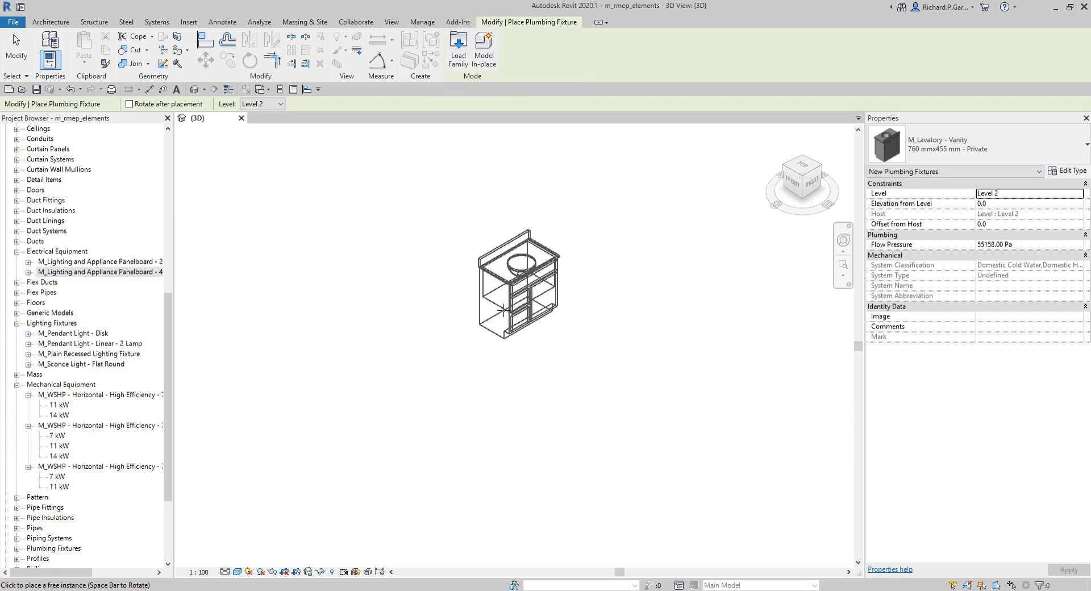
left_click(16, 51)
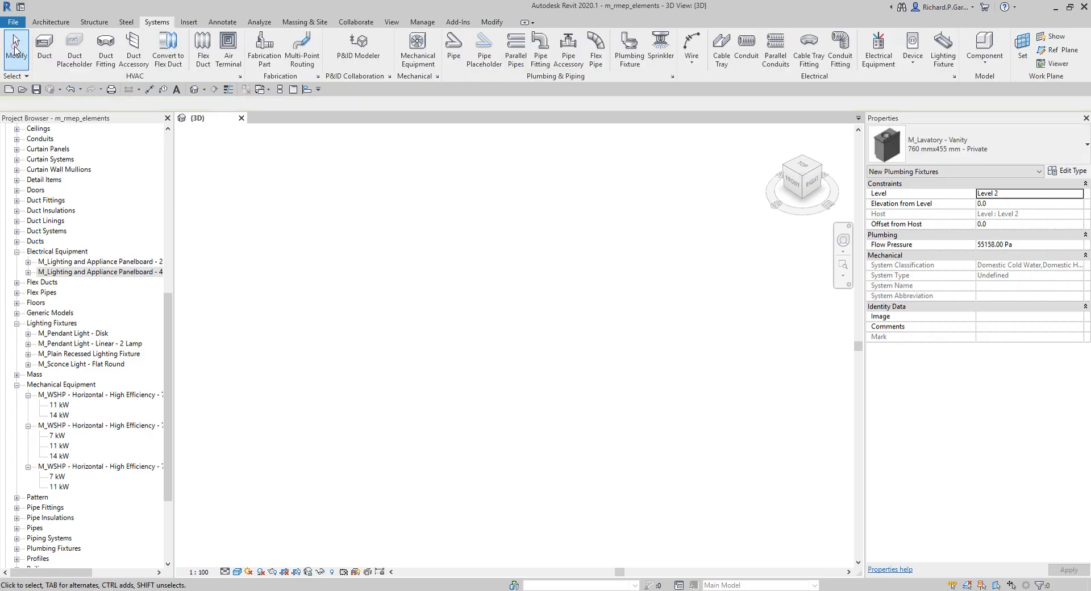
Step: Start and exit the Duct tool, then start the Pipe tool, open the Standard pipe type properties, close them and exit
left_click(44, 48)
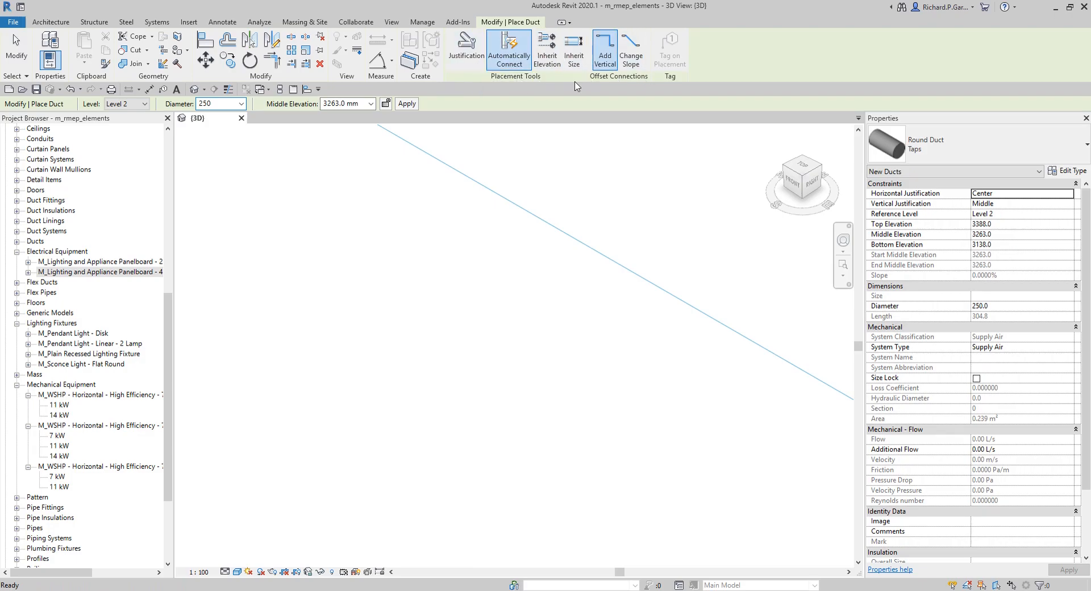
left_click(25, 55)
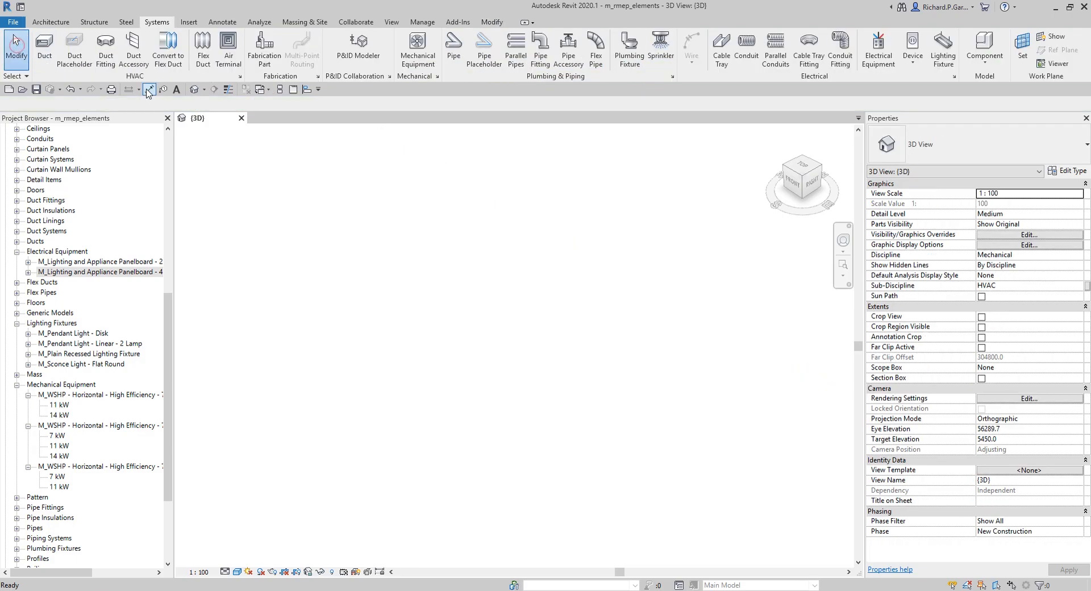
left_click(457, 54)
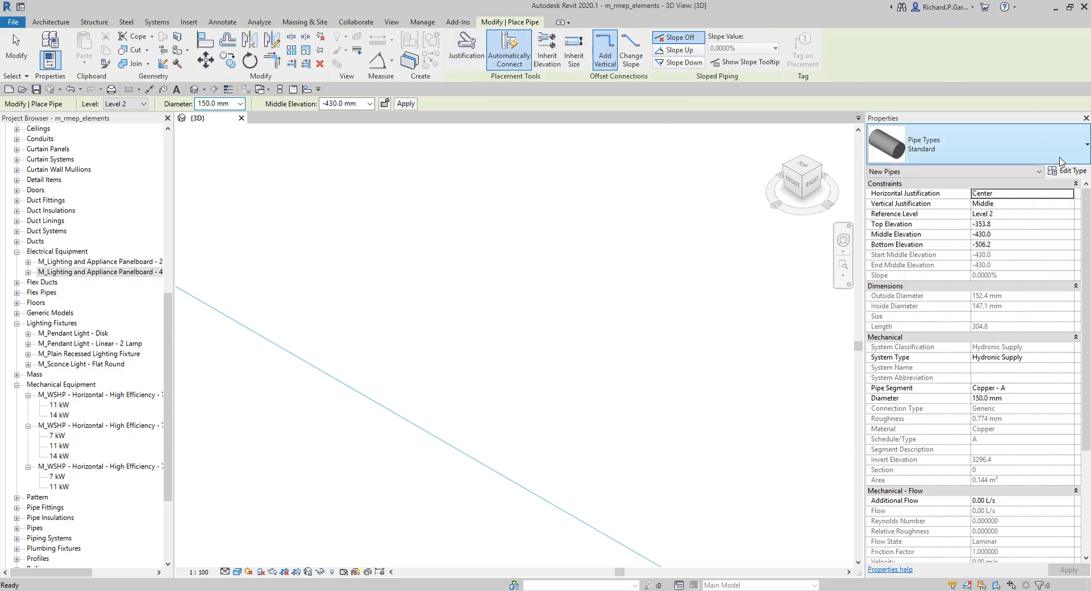
left_click(1070, 173)
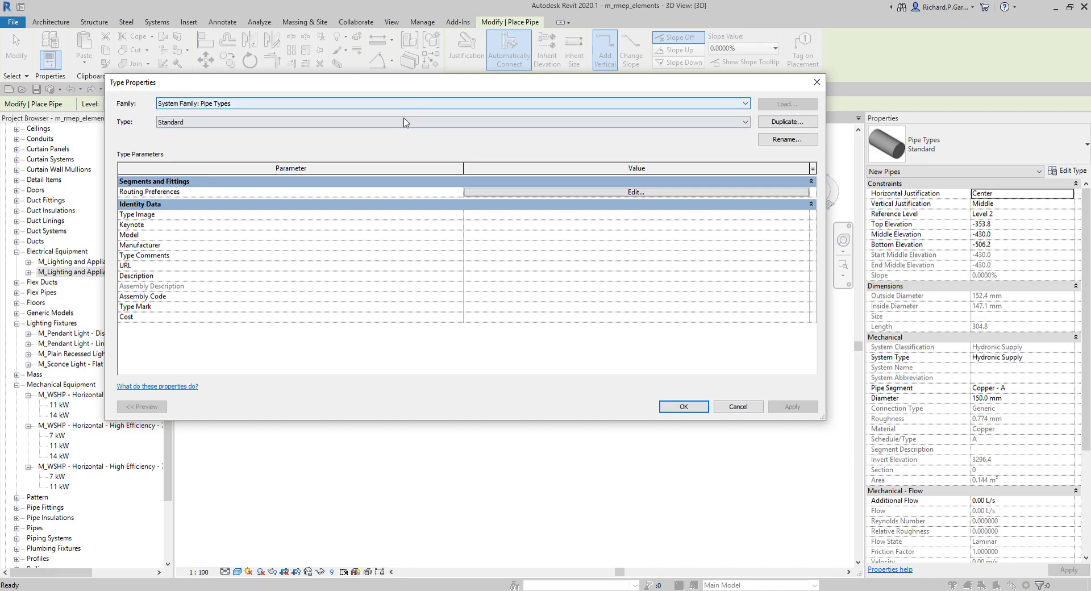
left_click(817, 82)
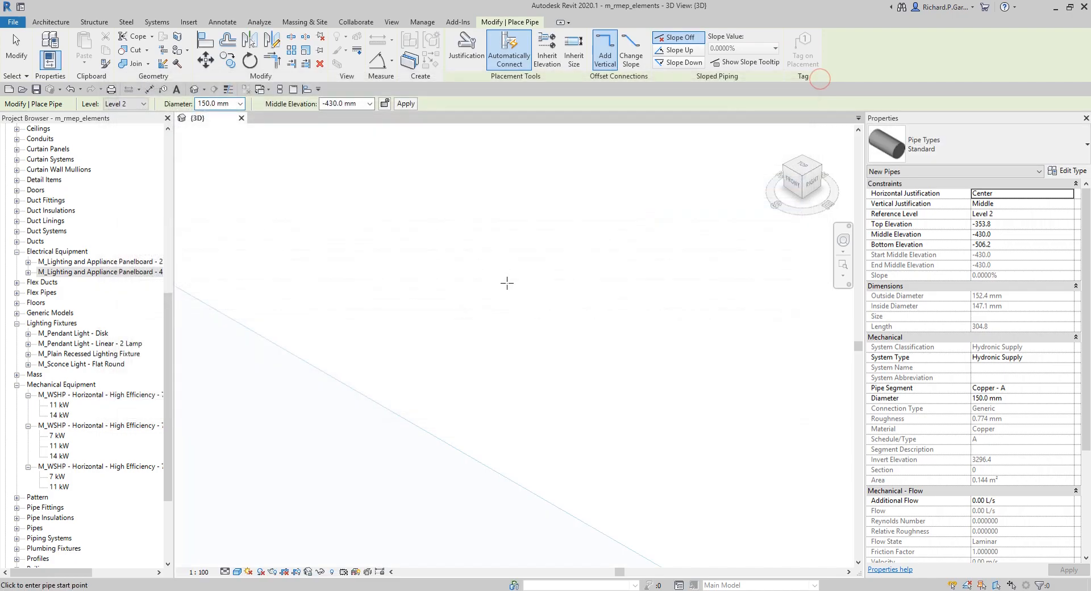
left_click(16, 49)
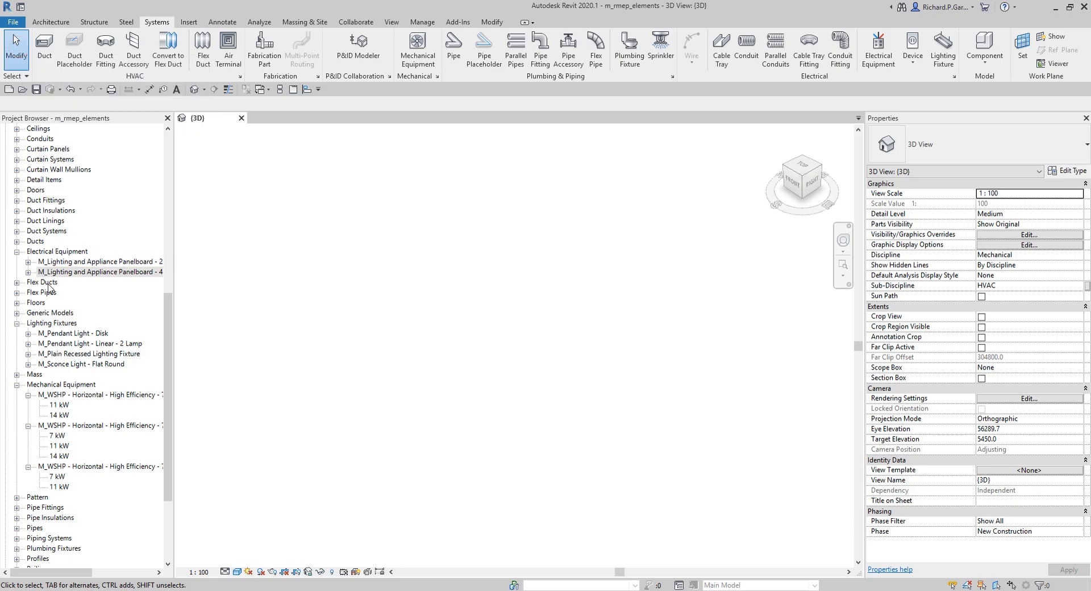
Step: Expand Plumbing Fixtures in the Project Browser's Families list to review the loaded lavatory families
left_click_drag(168, 419, 163, 280)
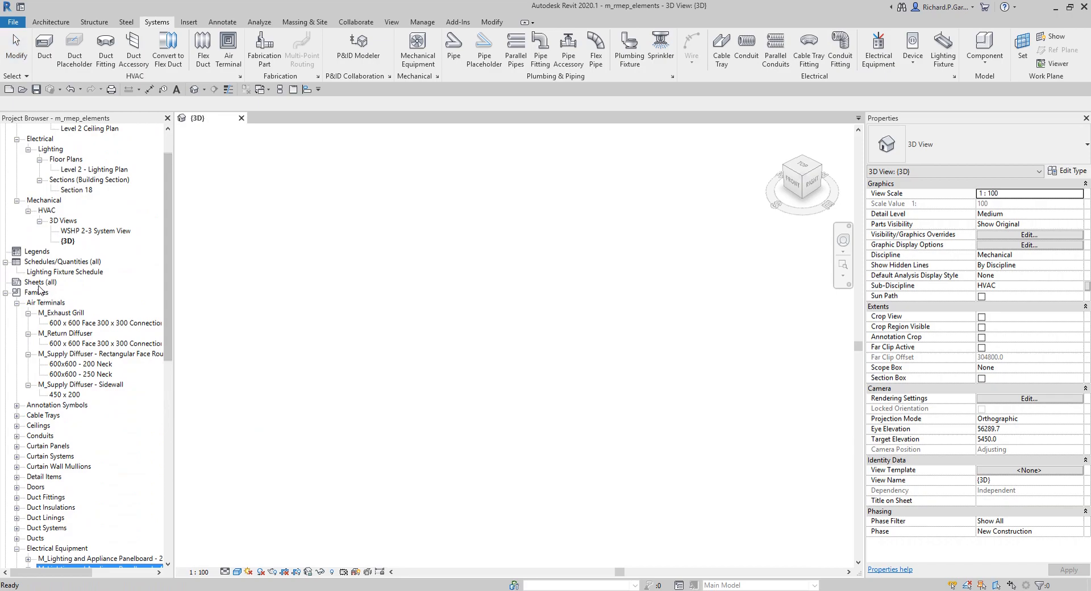
left_click_drag(167, 239, 168, 434)
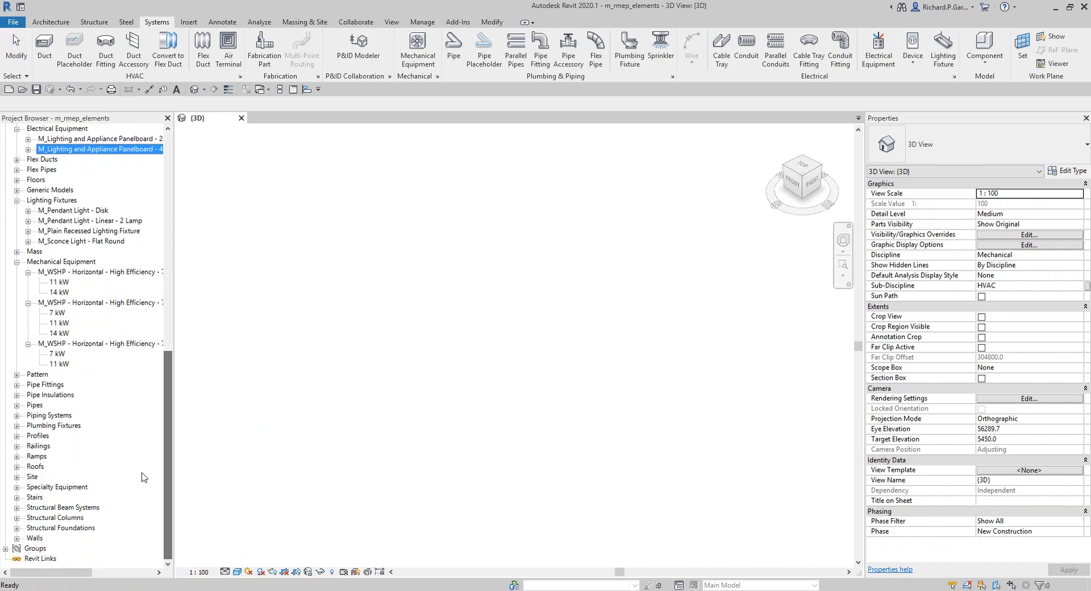
left_click(38, 427)
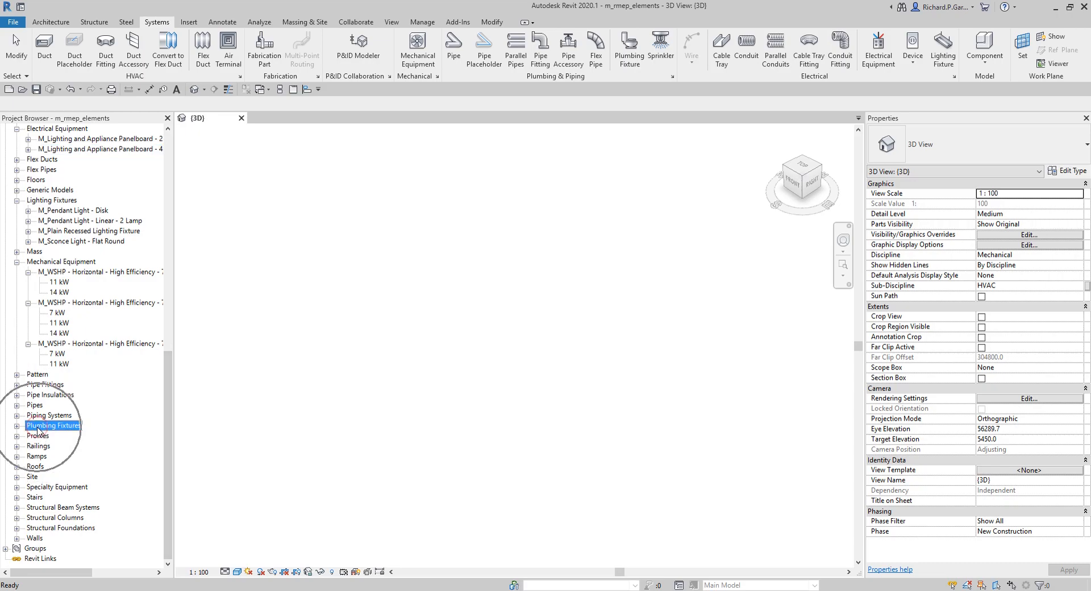
left_click(17, 426)
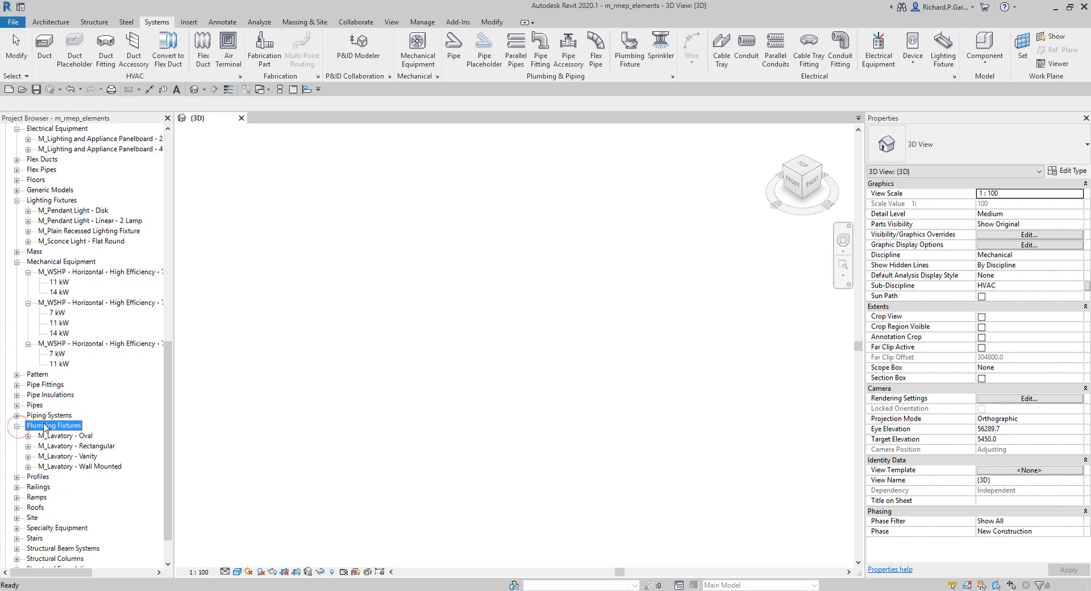
left_click(46, 428)
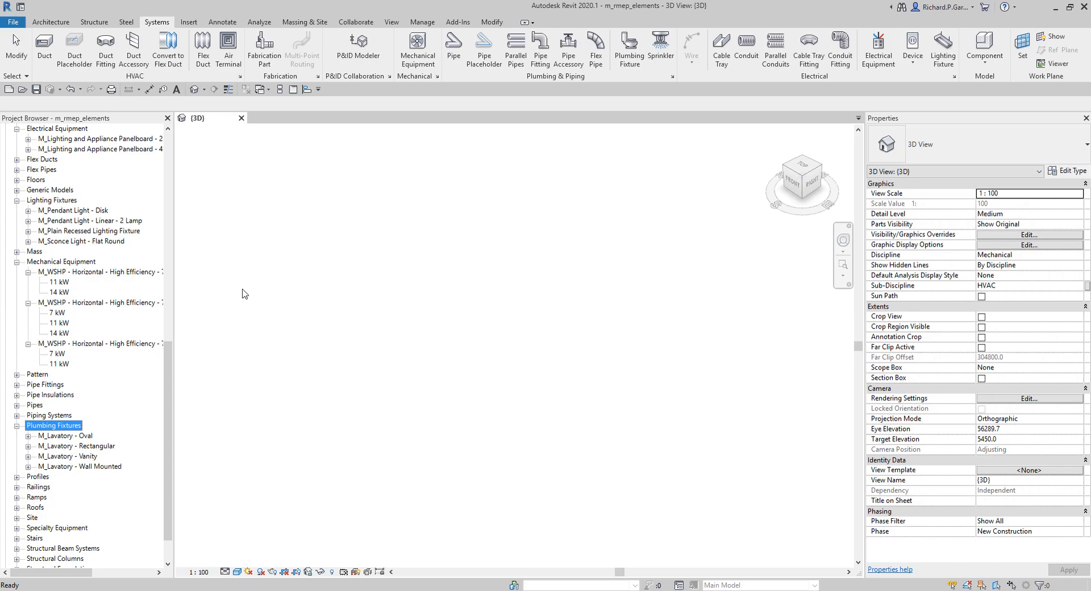
Step: Start and exit the Duct Fitting tool, then start the Wall tool and open and close its Basic Wall type properties
left_click(105, 57)
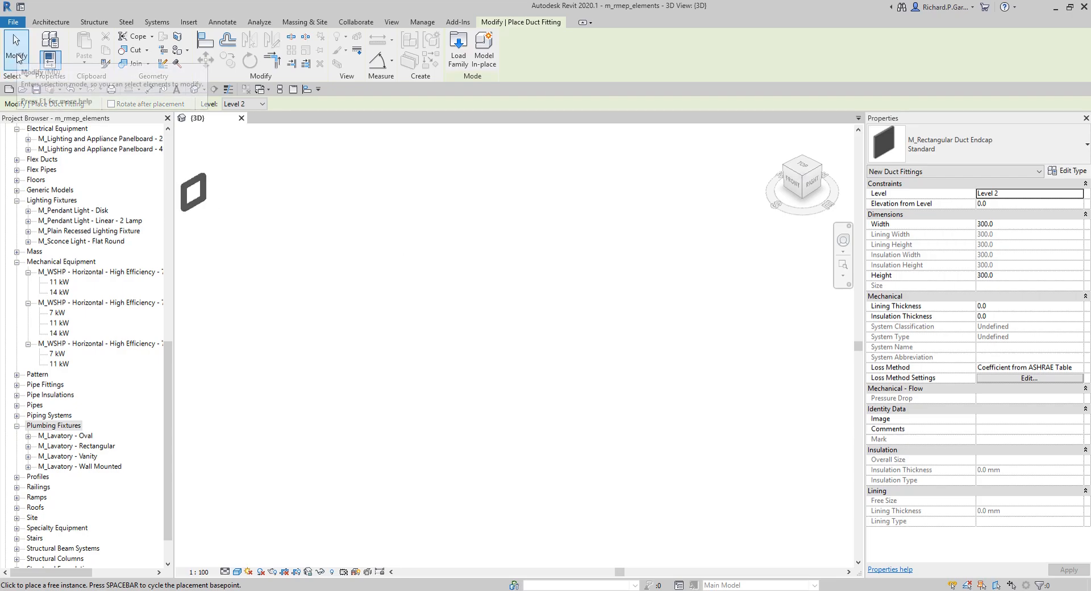
left_click(17, 57)
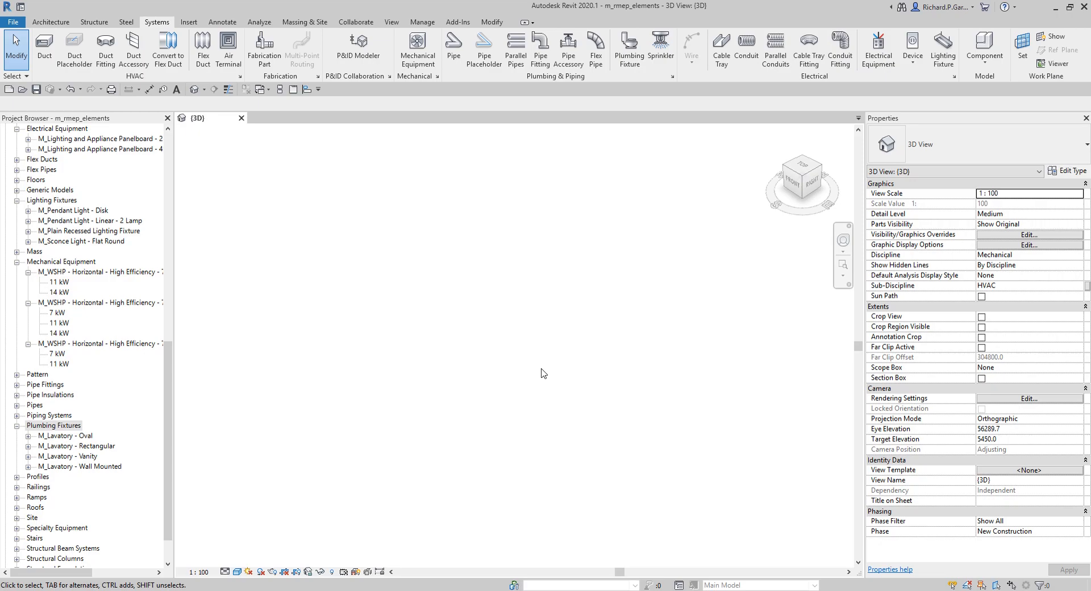
left_click(55, 23)
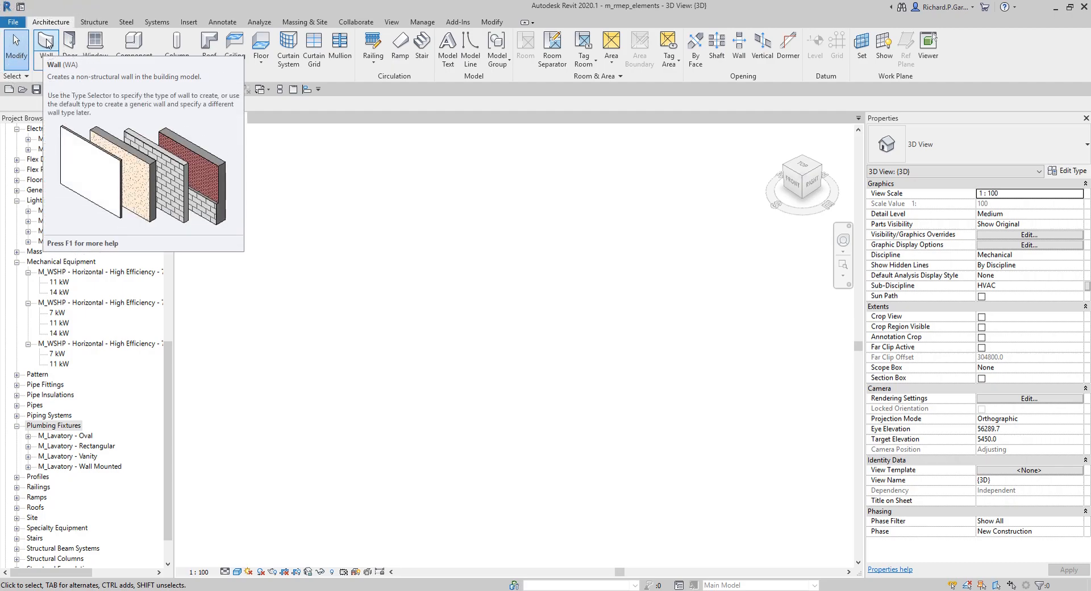
left_click(48, 43)
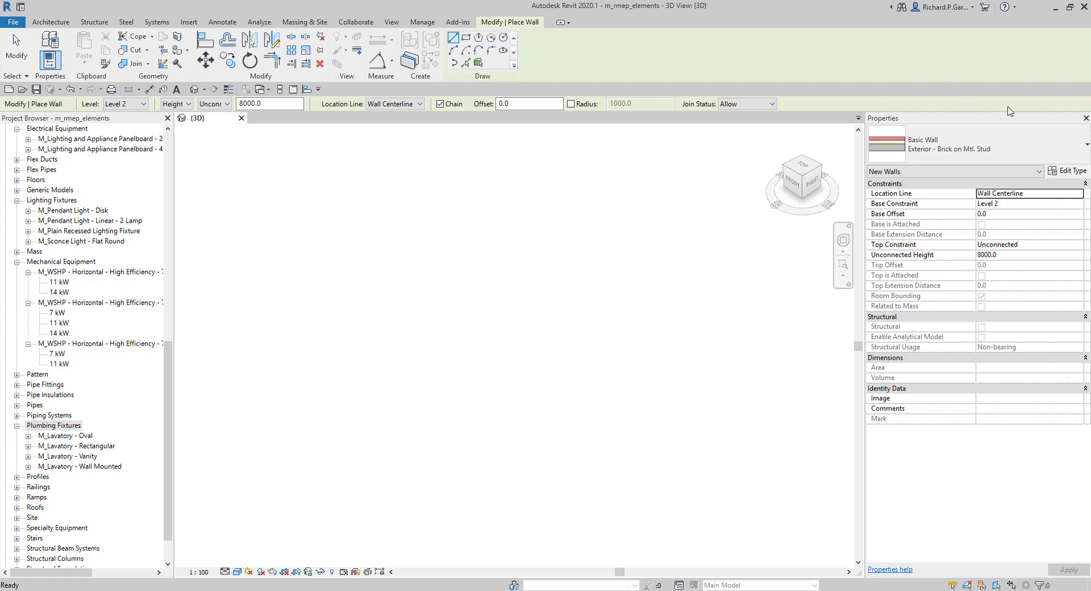
left_click(1071, 172)
key("ctrl")
key("ctrl")
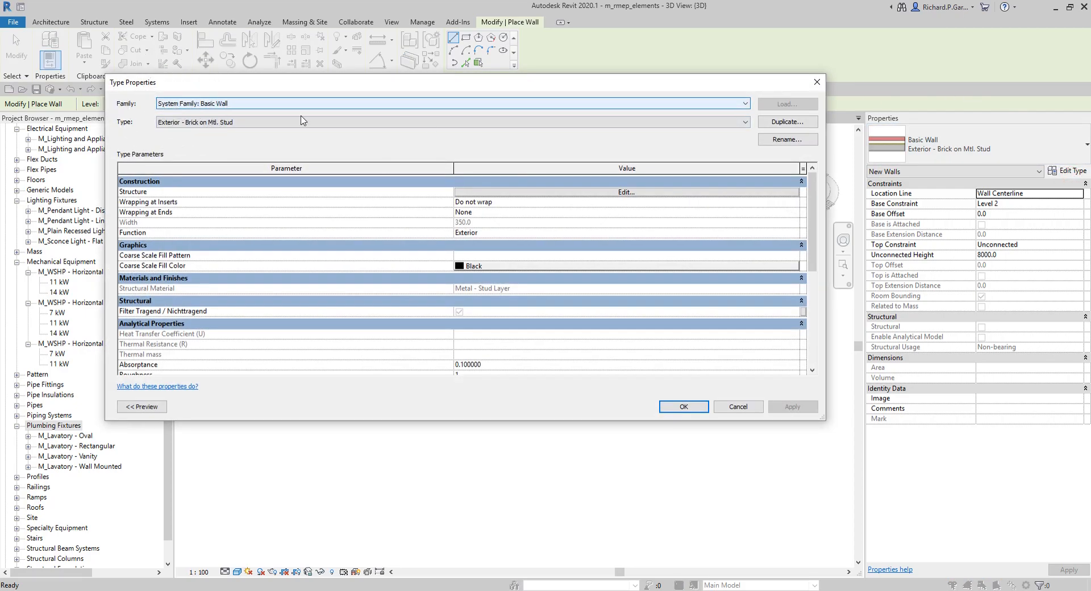
key("ctrl")
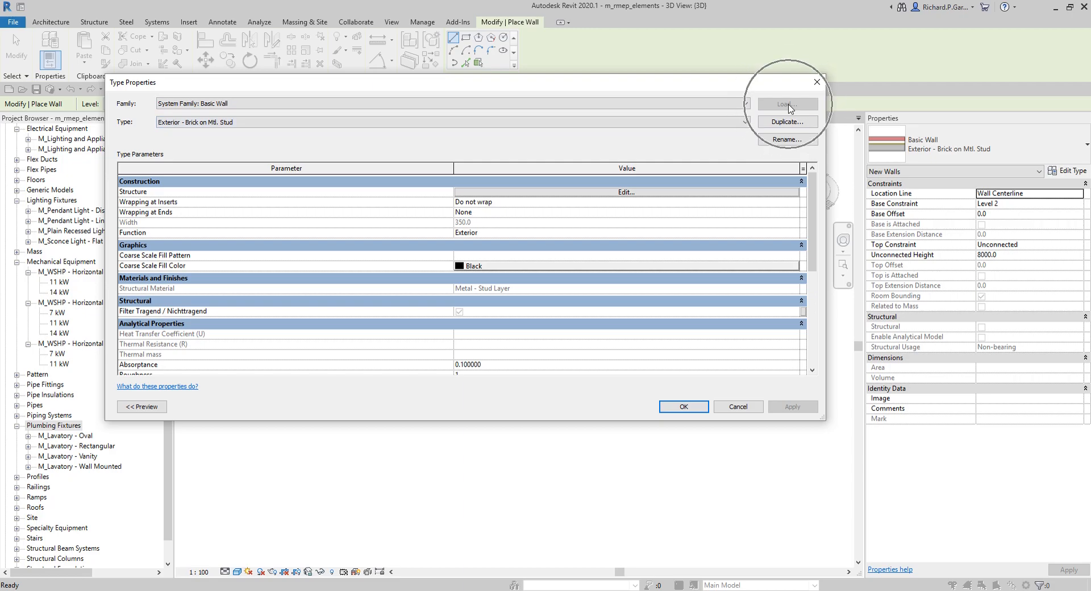
left_click(816, 83)
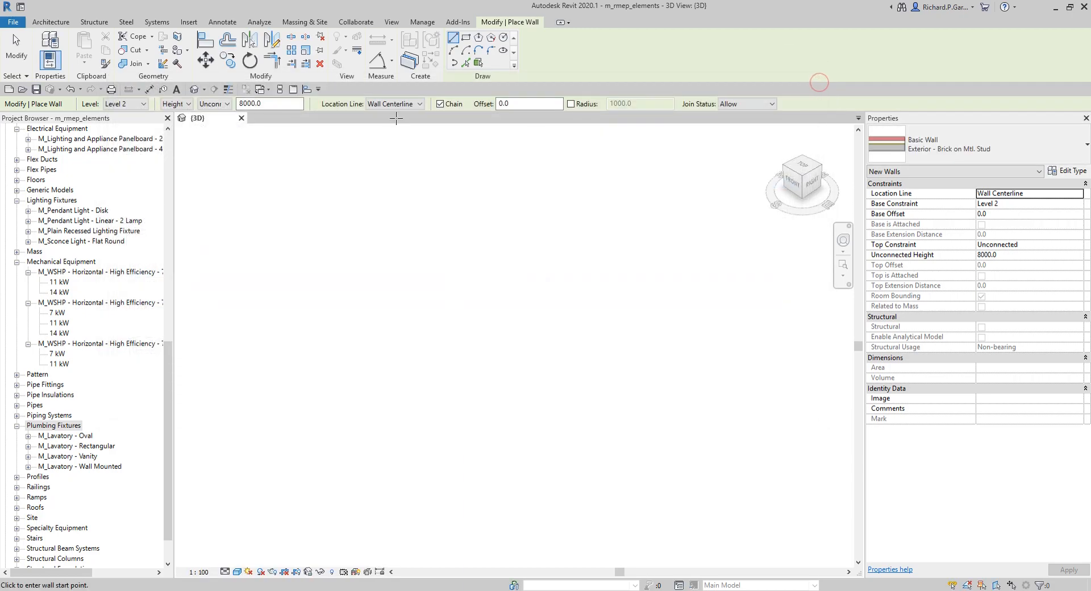
Step: Exit the Wall tool and clear the selection in the 3D view
left_click(157, 22)
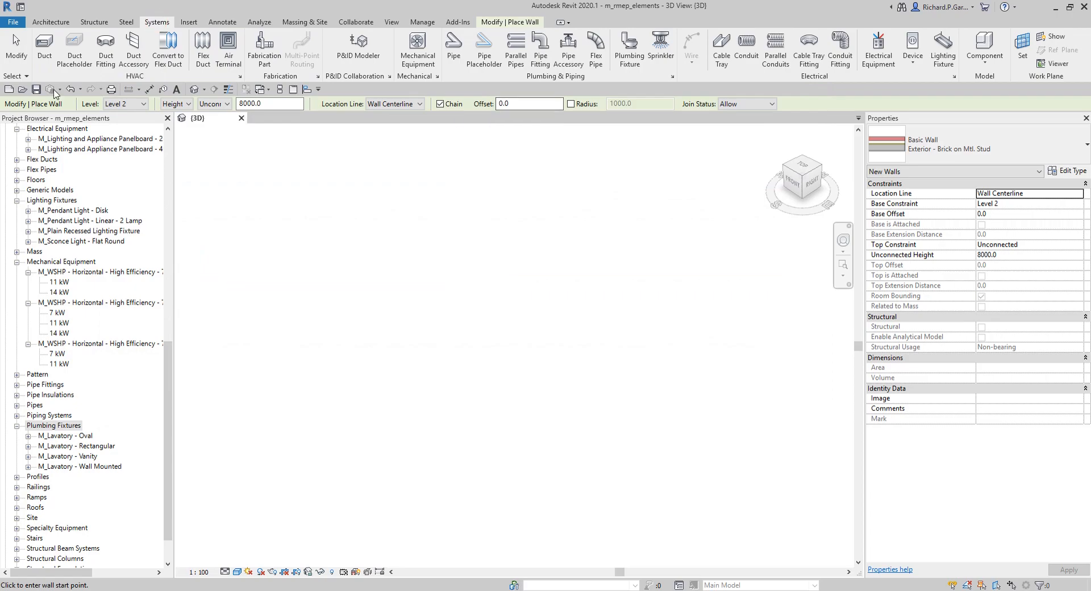
key("ctrl")
left_click(14, 50)
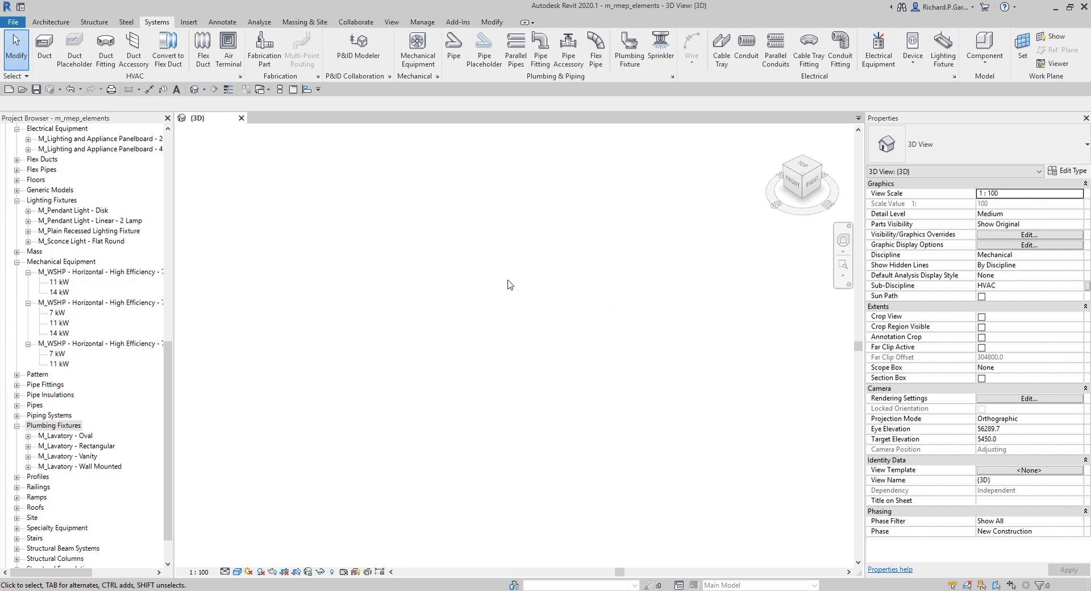
left_click(434, 309)
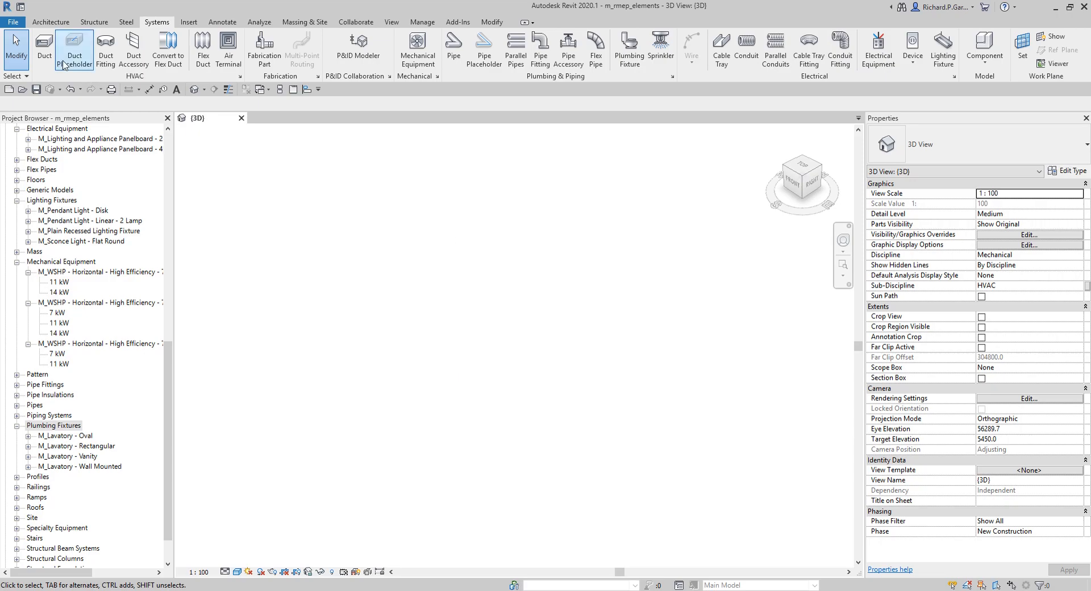
left_click(11, 26)
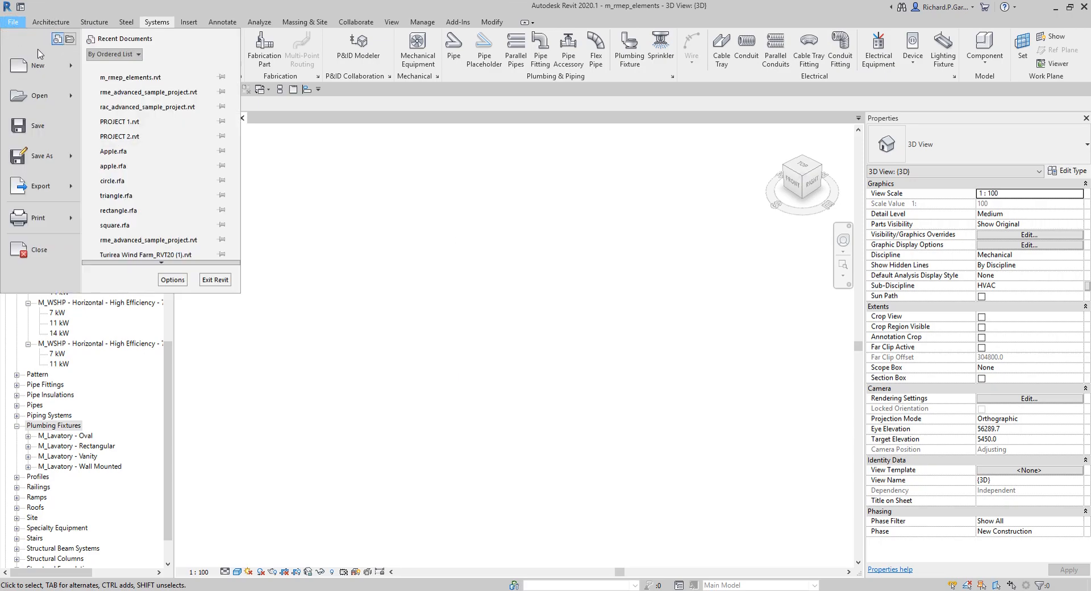
mouse_move(74, 67)
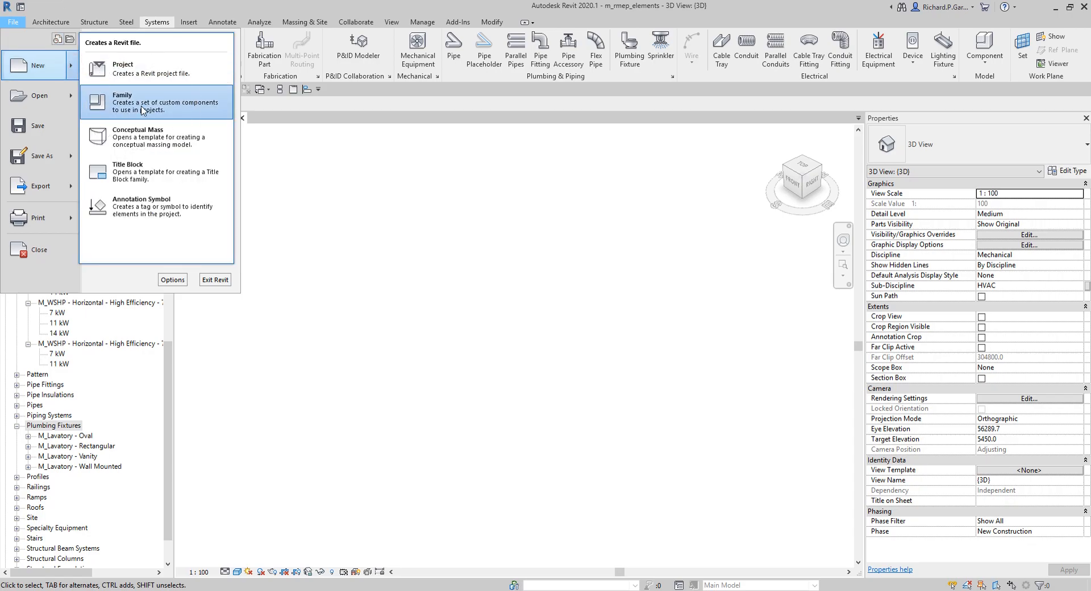
left_click(525, 305)
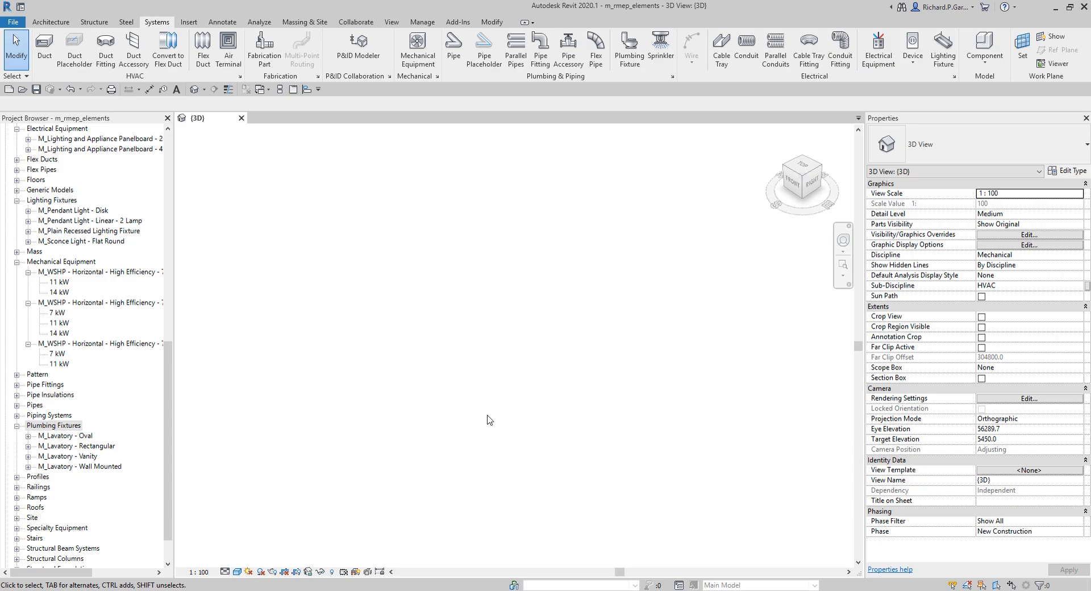
left_click(523, 316)
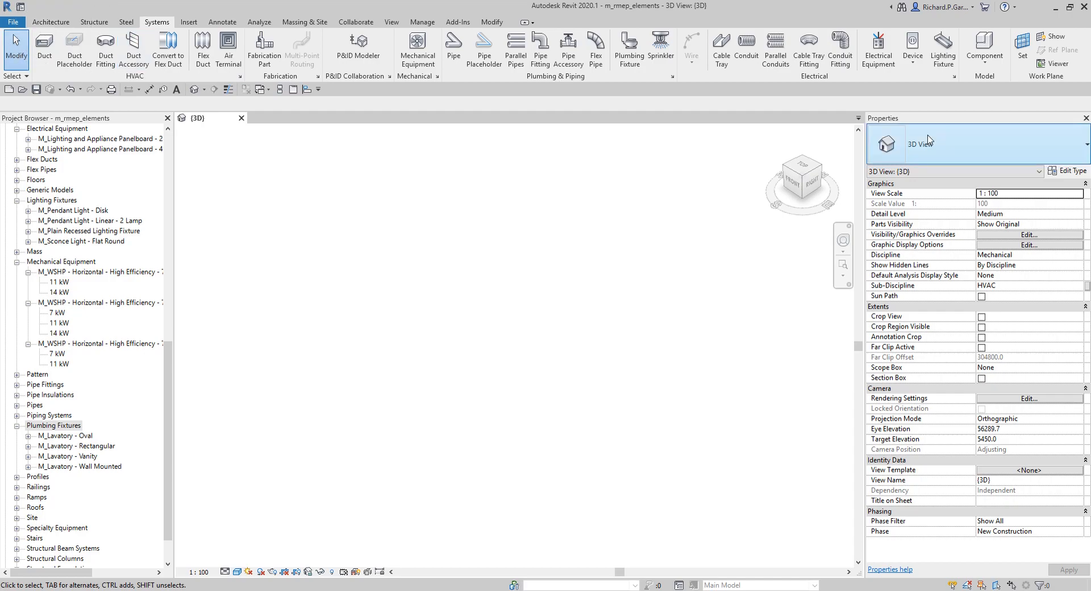
Step: Start a Model In-Place component and choose the Air Terminals family category
key("ctrl")
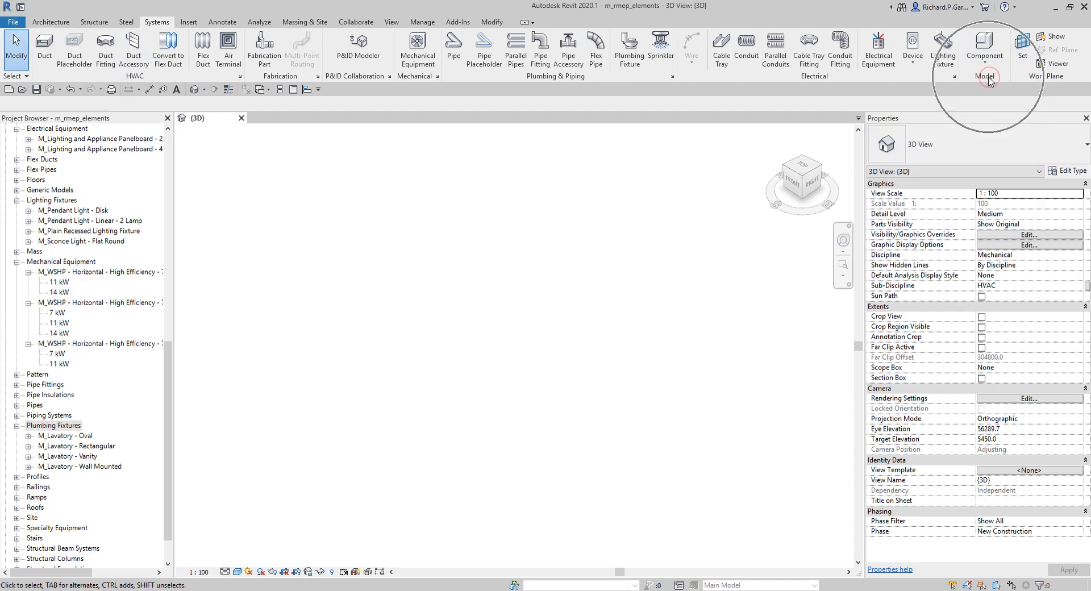
key("ctrl")
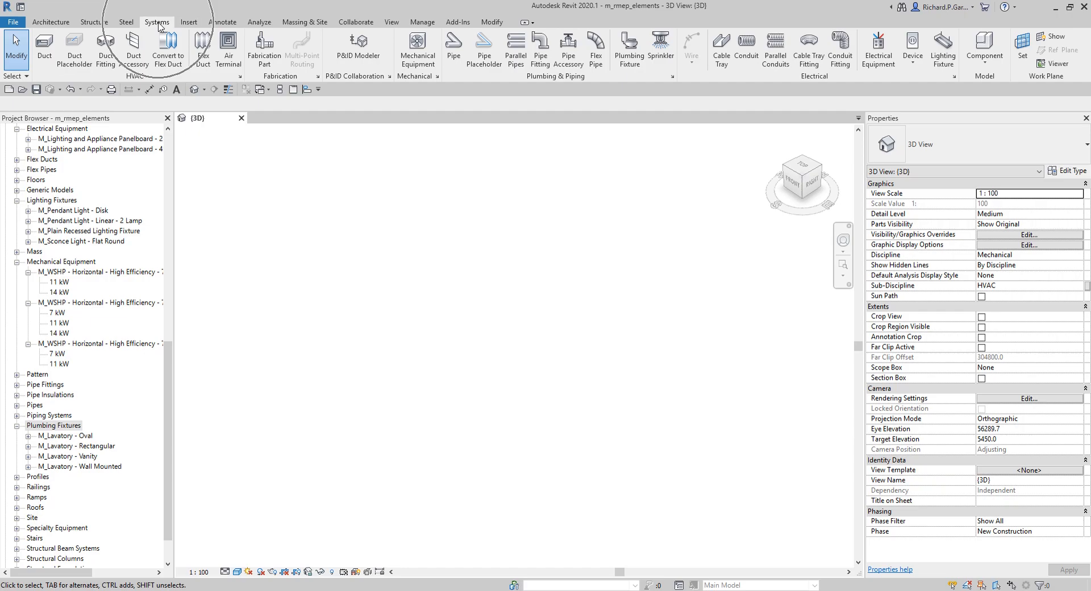
left_click(985, 64)
key("ctrl")
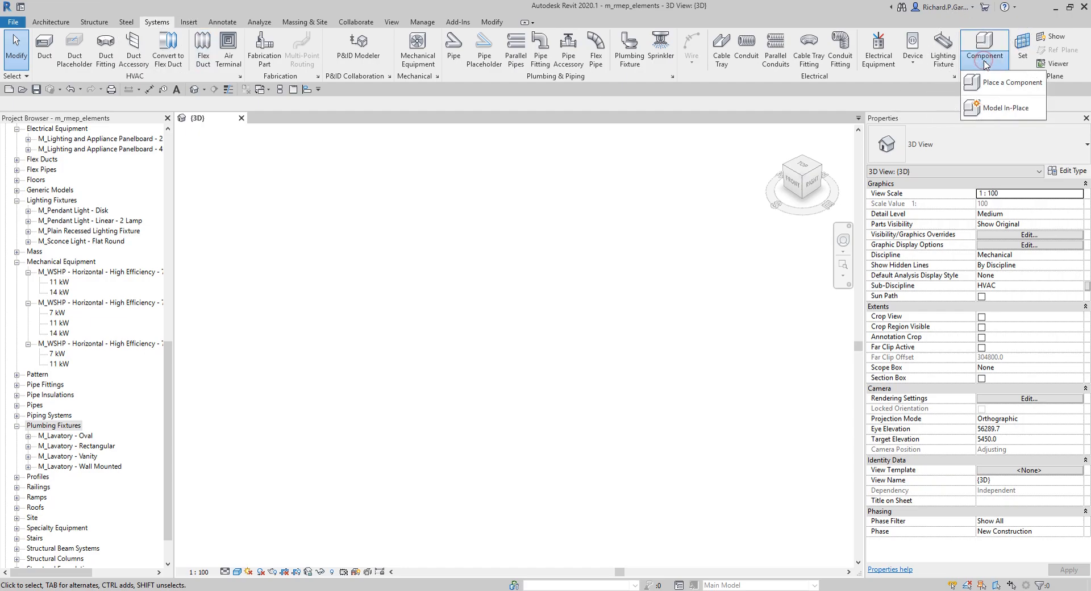
key("ctrl")
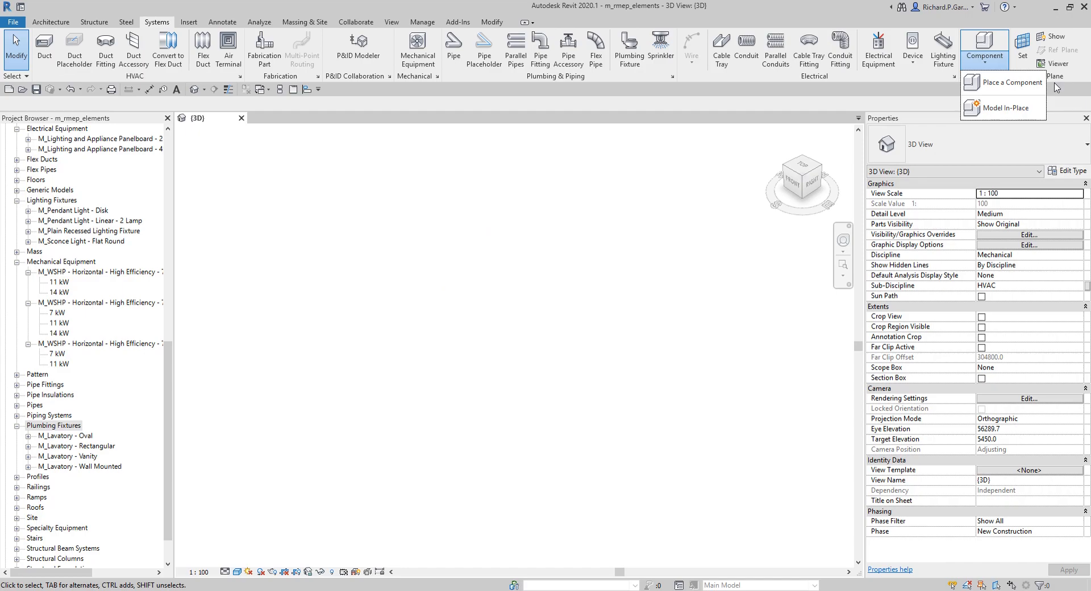
left_click(1006, 109)
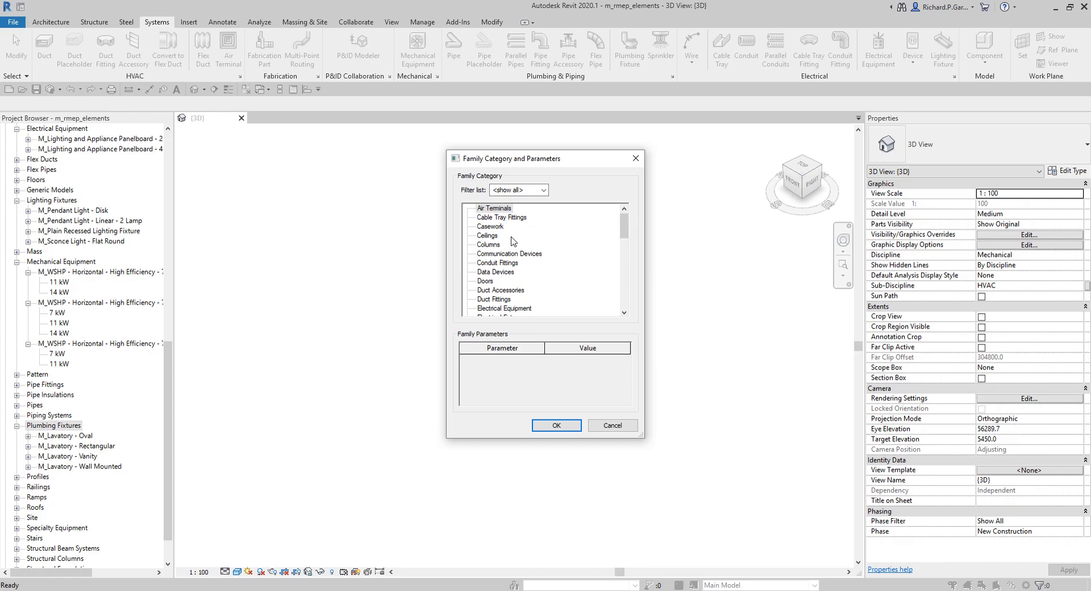
left_click(481, 208)
left_click(556, 425)
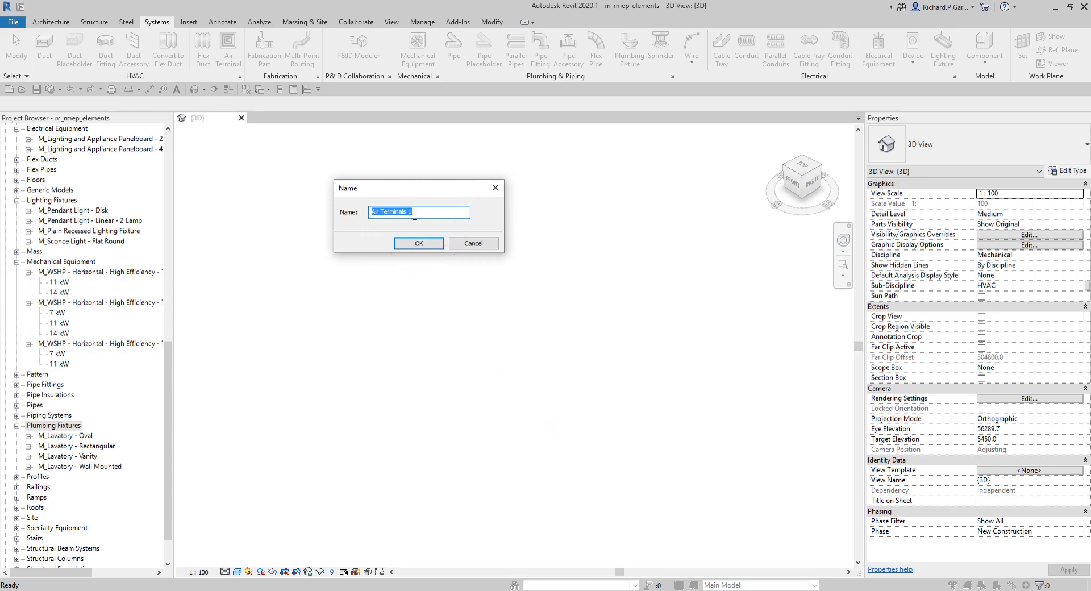
Step: Name the in-place air terminal family Custom AT
type("Custom AT")
left_click(419, 244)
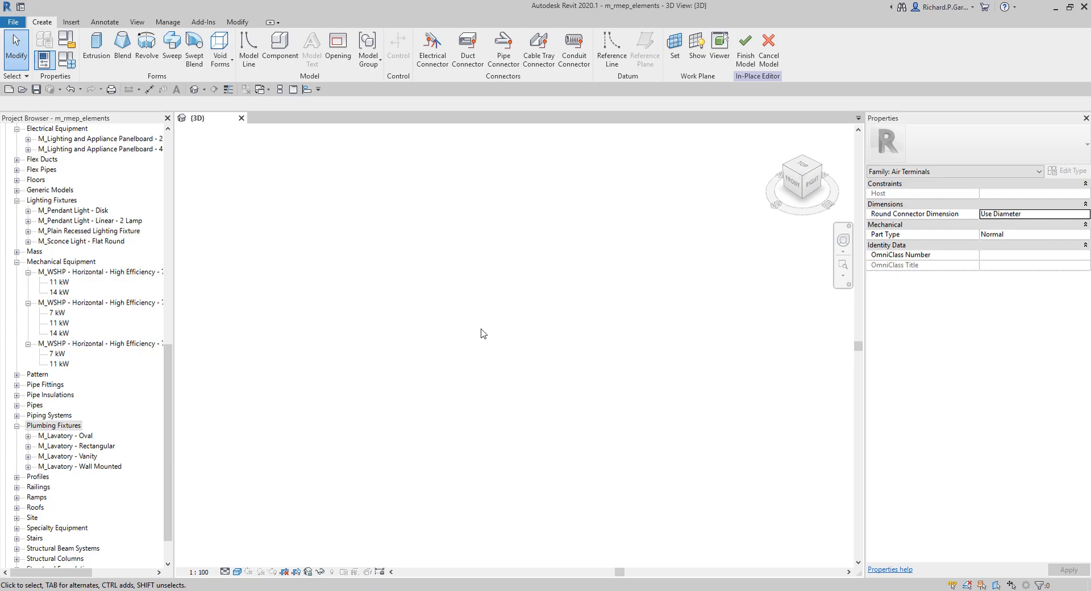
Step: From the top view, sketch a rectangular extrusion about 2880 by 2620 mm, 250 mm deep, and finish the in-place model
left_click(804, 166)
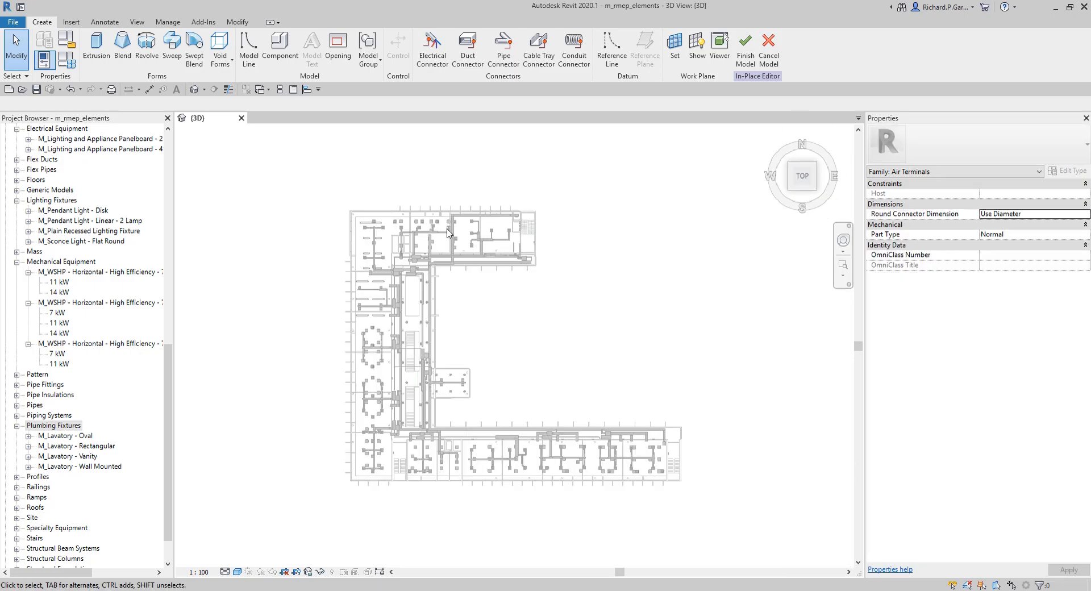
left_click(96, 46)
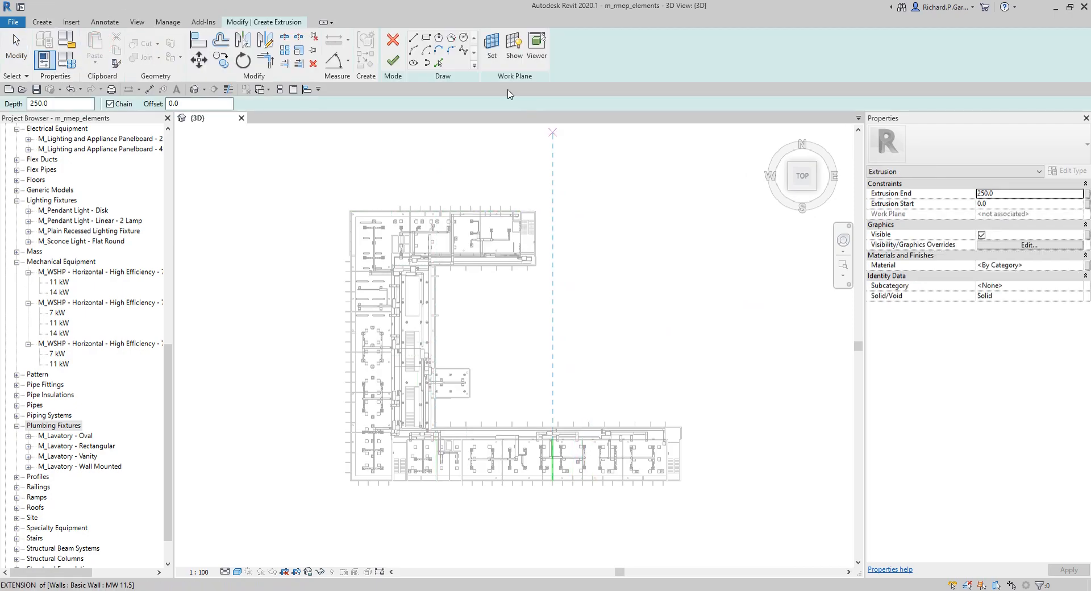
left_click(426, 37)
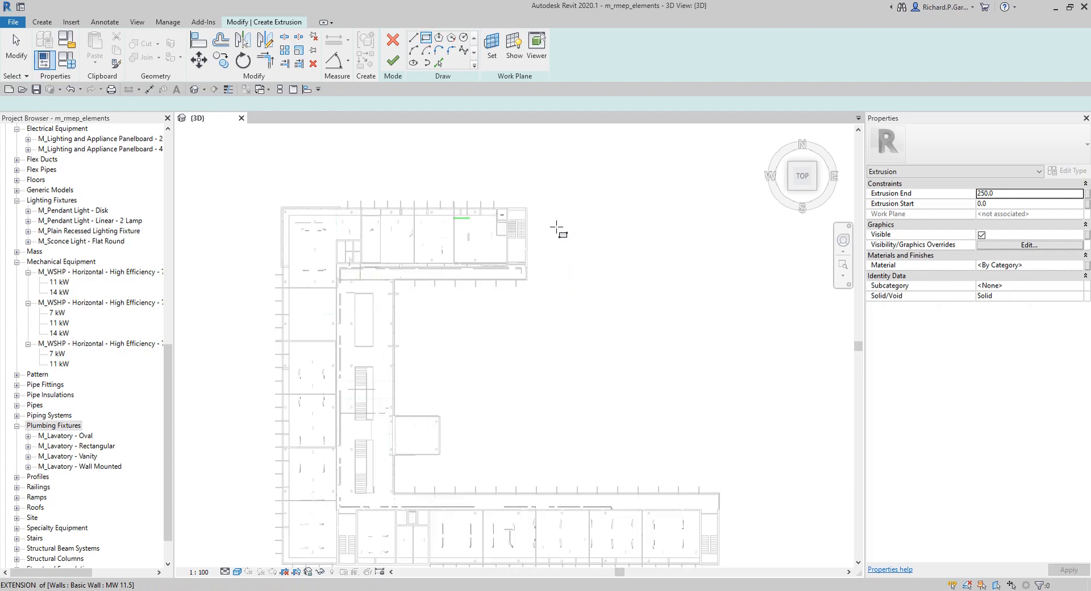
scroll(557, 227, "up", 6)
left_click(565, 282)
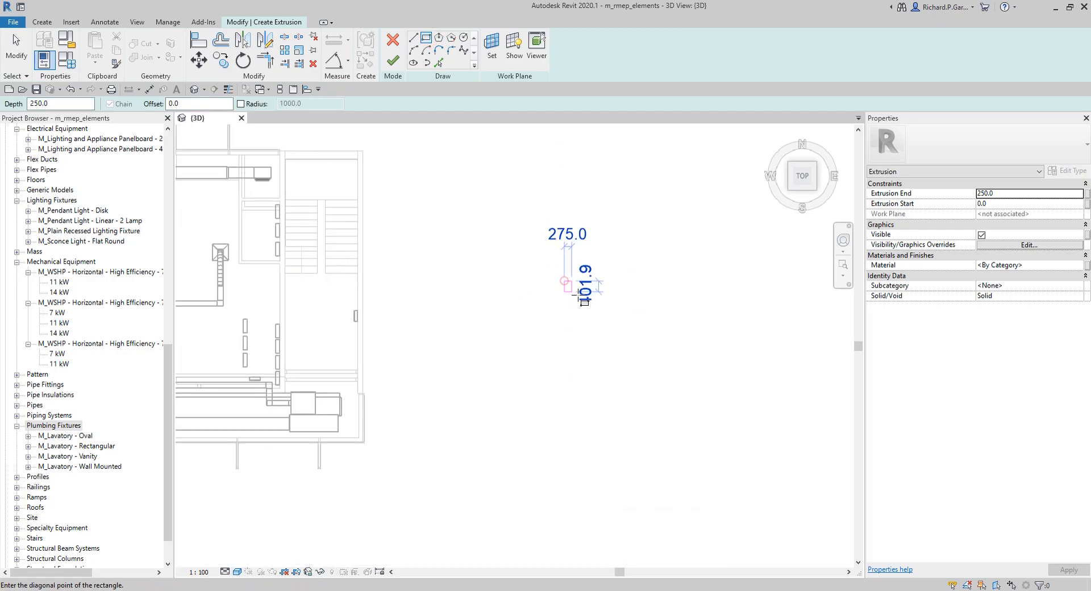
left_click(641, 351)
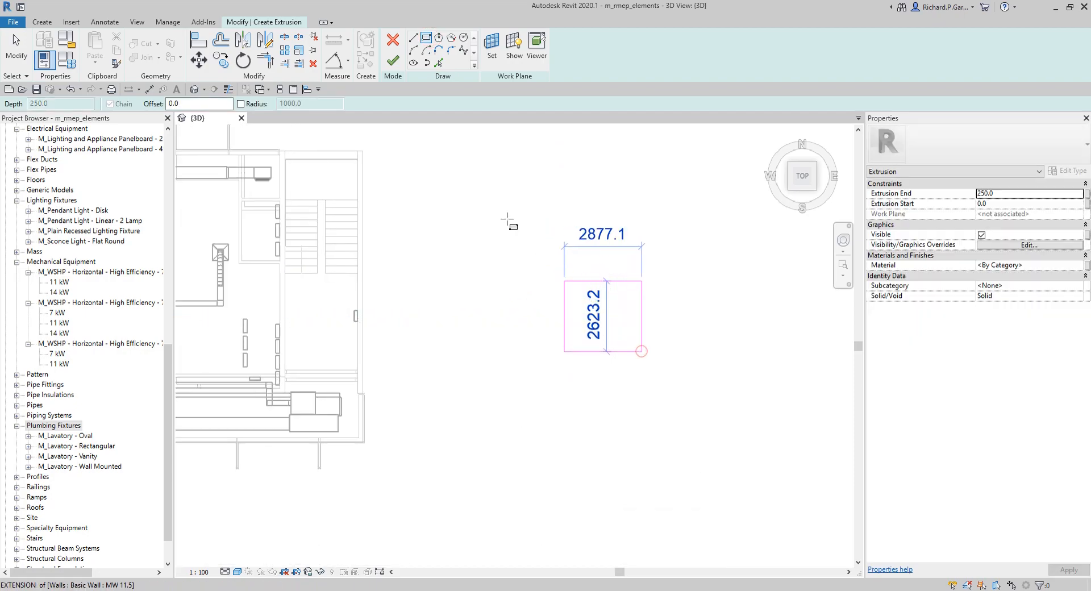
left_click(393, 61)
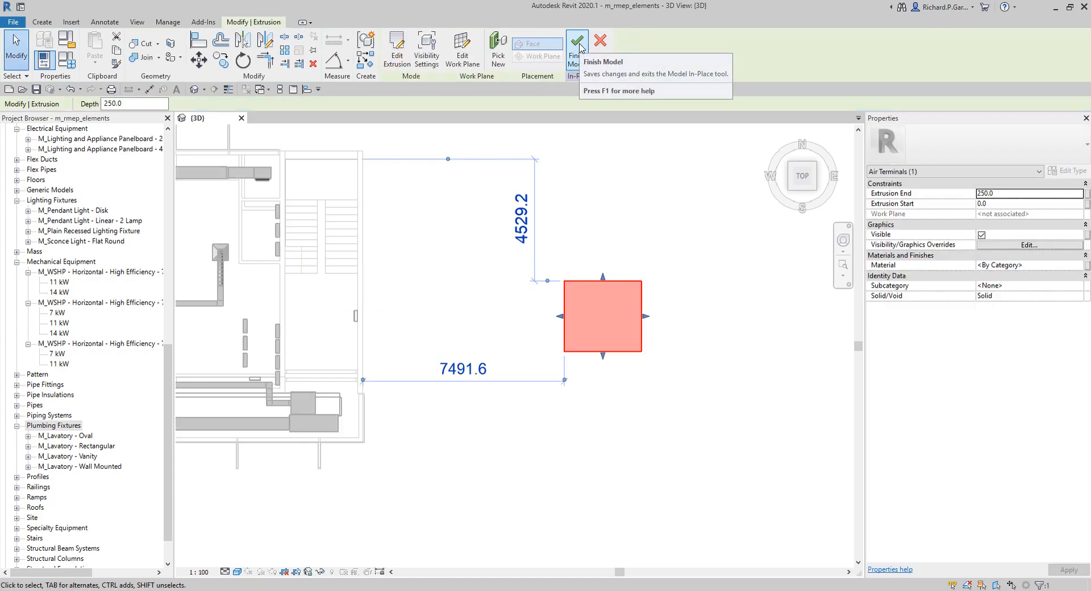
left_click(587, 67)
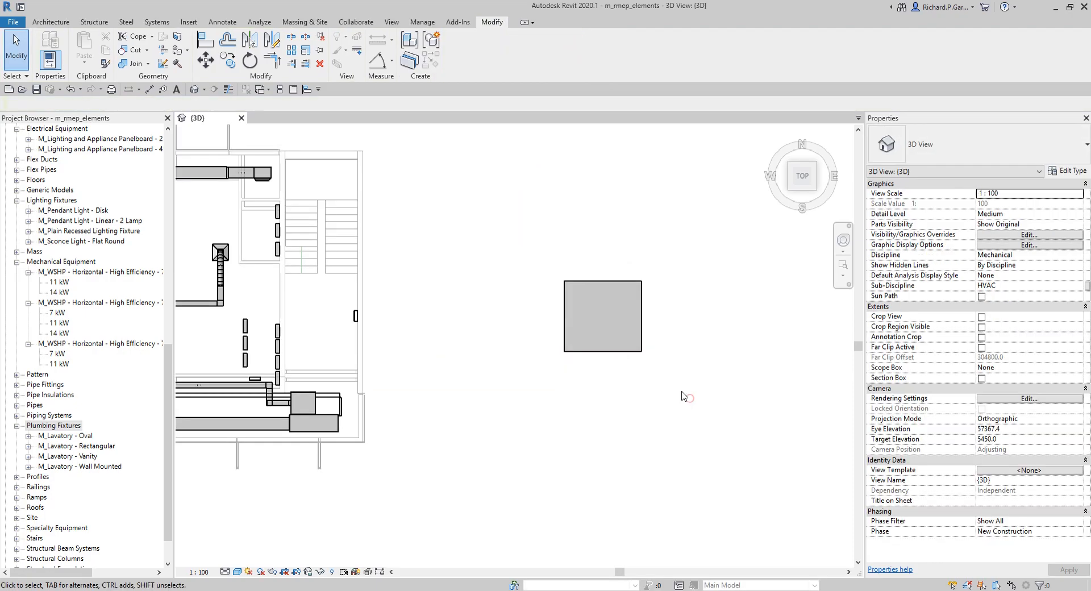
Step: Select and inspect the new Custom AT in-place air terminal in the plan view
left_click(611, 353)
scroll(540, 362, "down", 2)
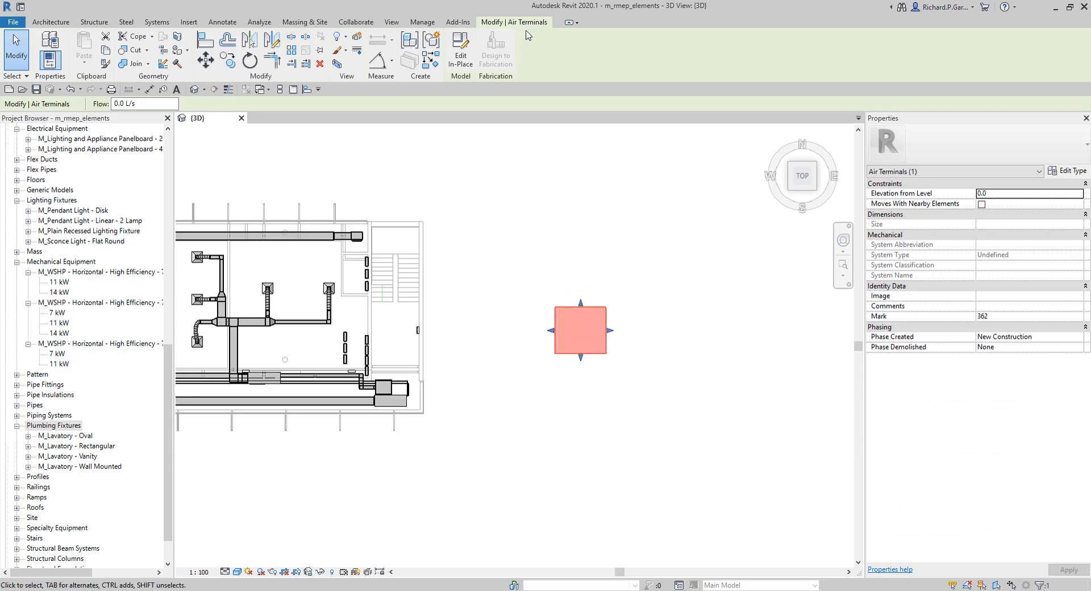
left_click(629, 412)
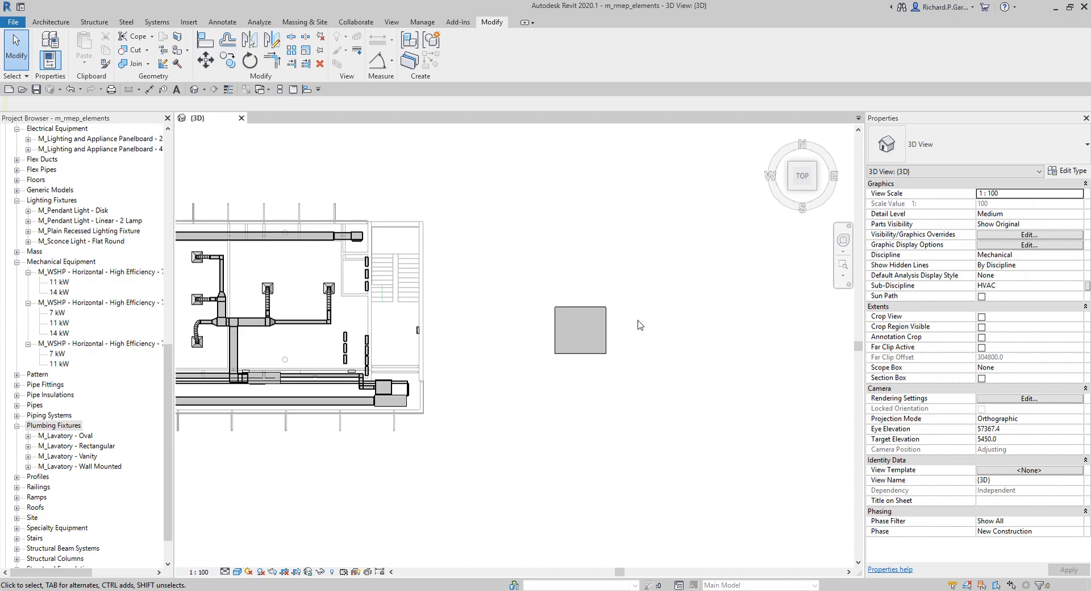
middle_click_drag(639, 325, 633, 276)
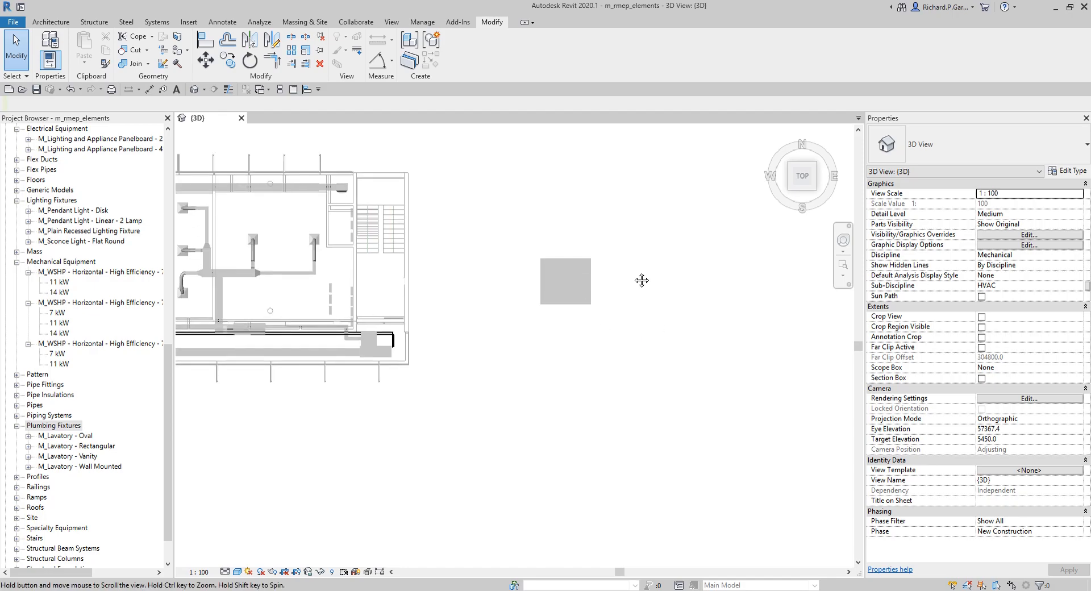
left_click(561, 264)
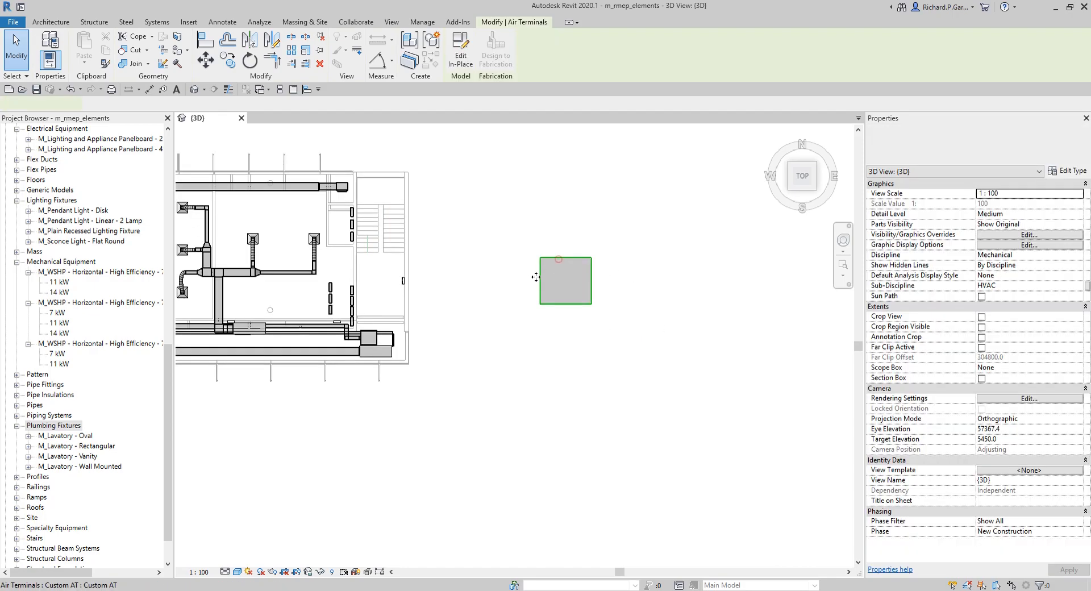
left_click(478, 240)
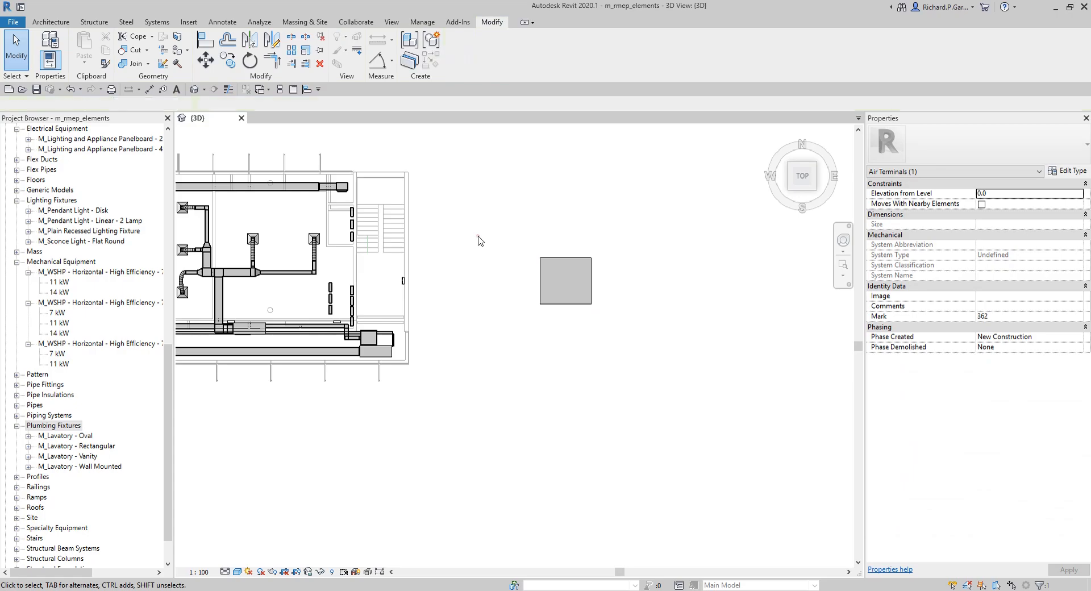
scroll(577, 272, "up", 2)
left_click(560, 244)
left_click_drag(551, 232, 523, 257)
left_click_drag(496, 296, 462, 296)
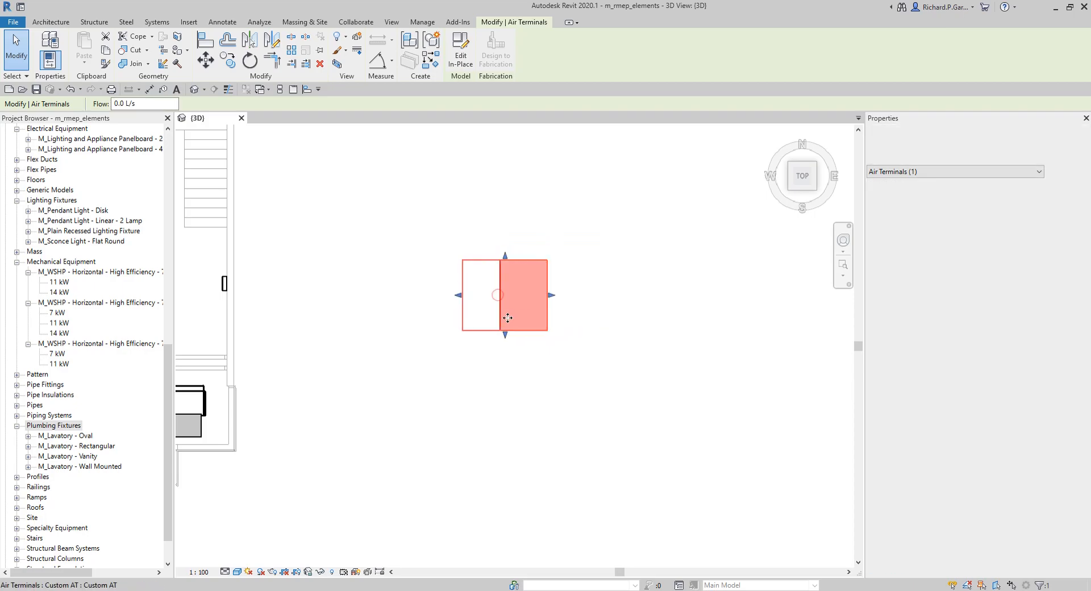
left_click(572, 379)
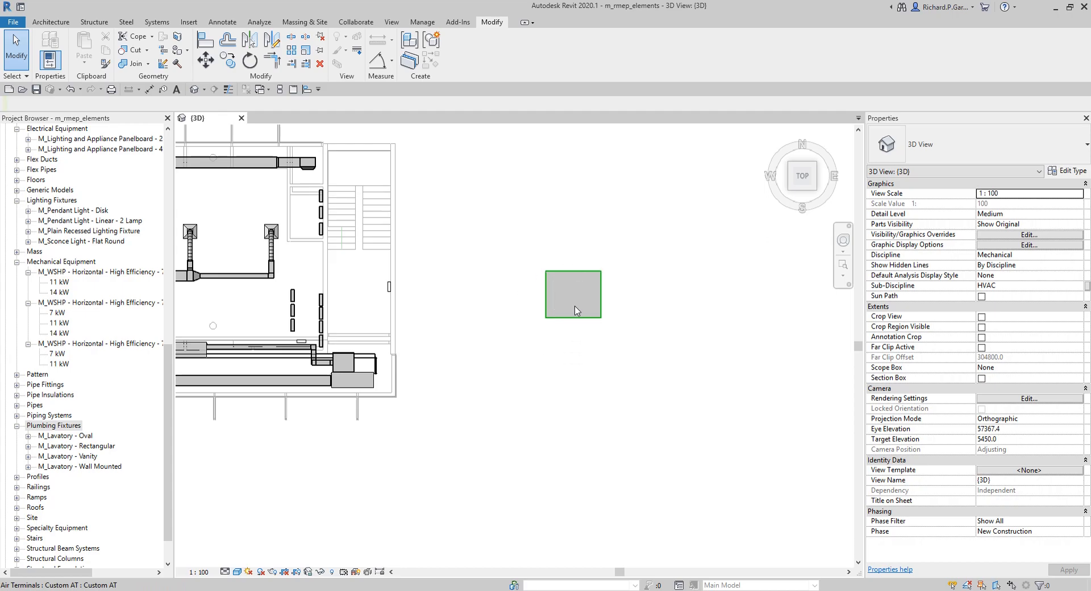
Step: Place an M_Supply Diffuser - Rectangular Face Round Neck 600x600 - 200 Neck air terminal to the right of the custom terminal
left_click(156, 22)
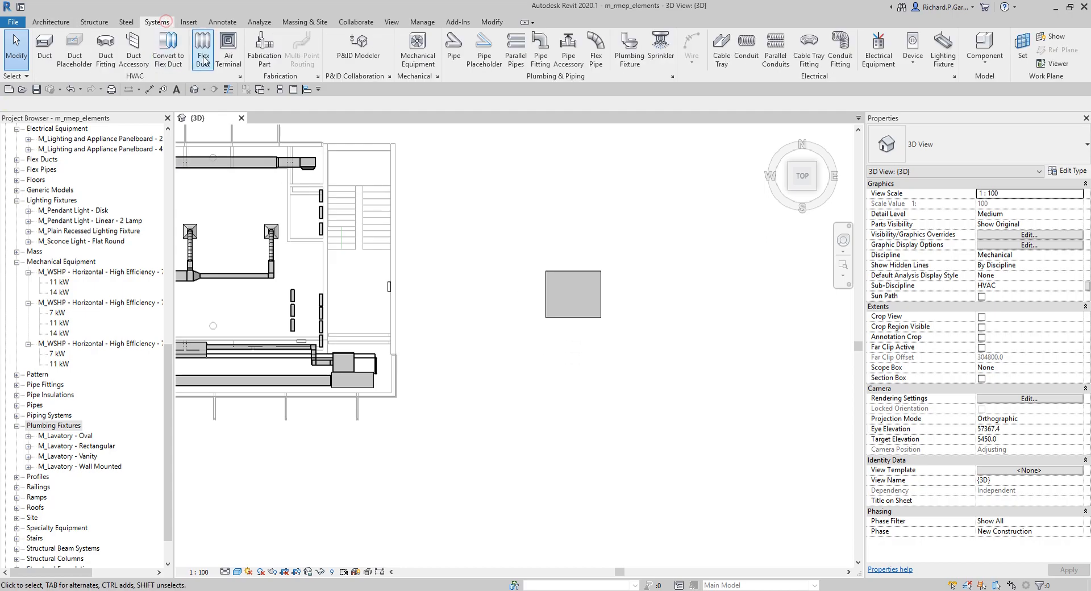
left_click(229, 45)
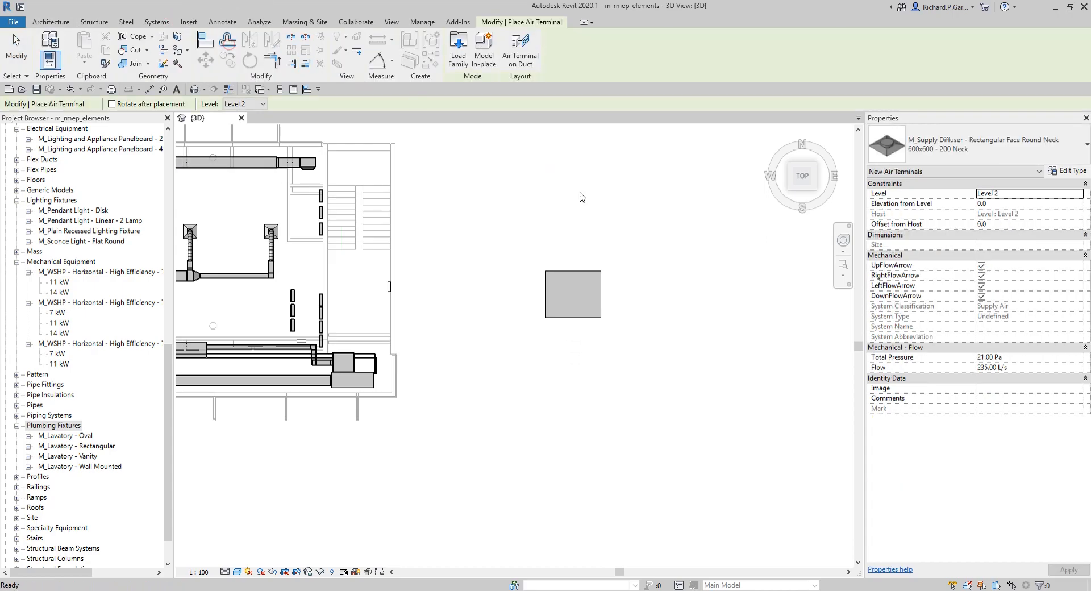
scroll(644, 291, "up", 3)
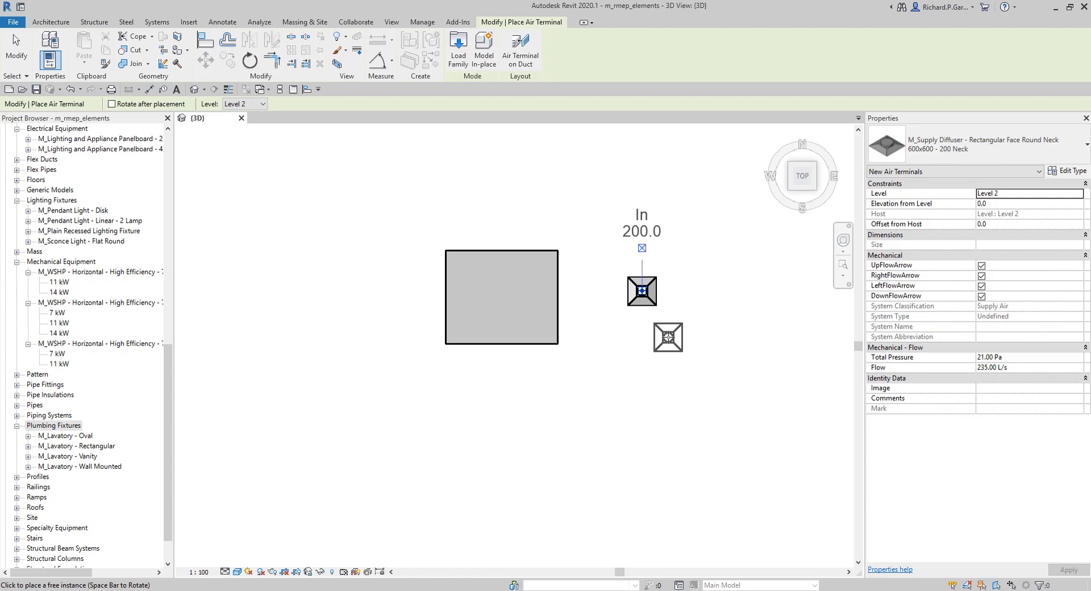
left_click(458, 60)
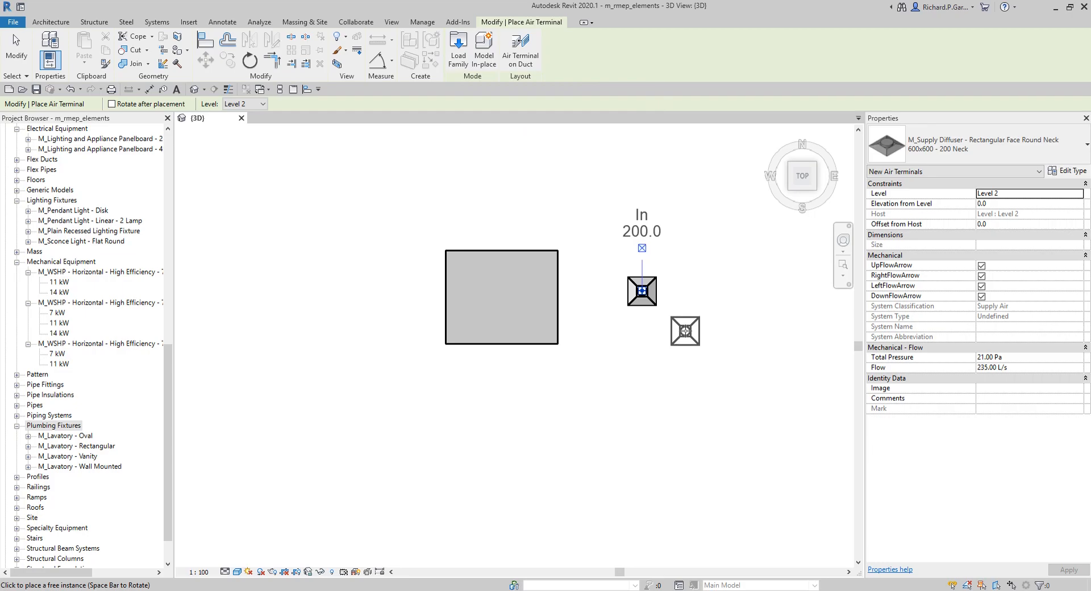
Step: Draw a 250 mm round duct at 3263 mm middle elevation, about 2990 mm long, running east beside the supply diffuser
left_click(159, 23)
left_click(44, 49)
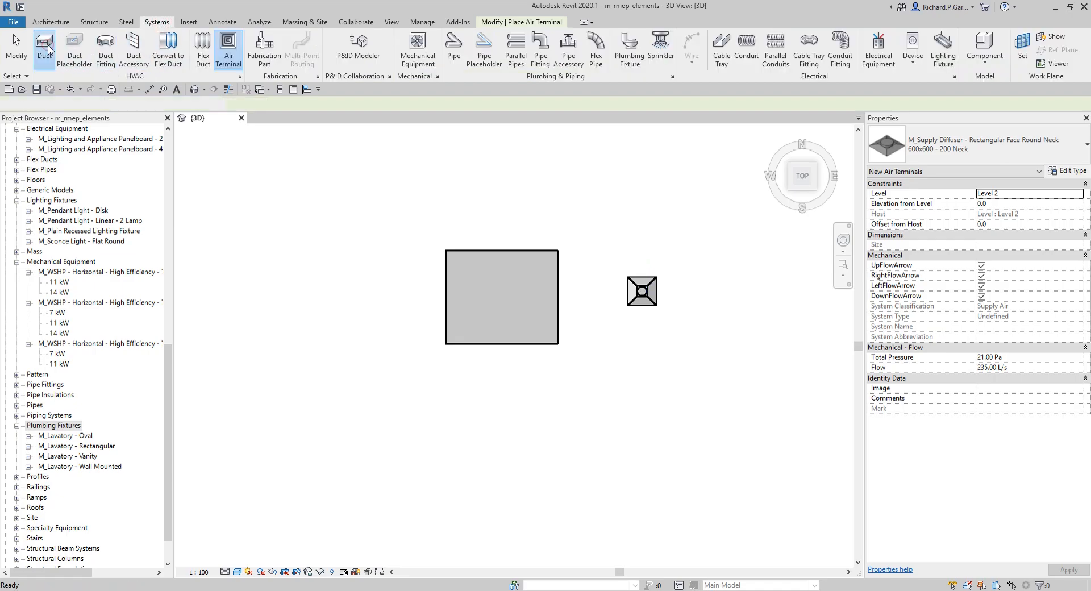
scroll(689, 295, "down", 3)
middle_click_drag(689, 295, 560, 288)
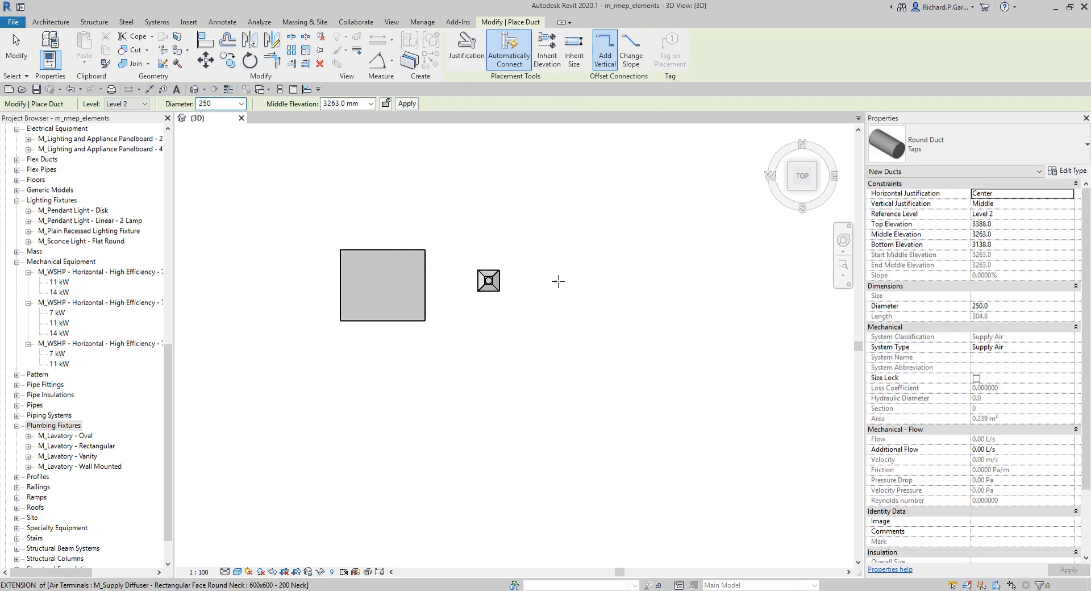
left_click(556, 280)
left_click(662, 280)
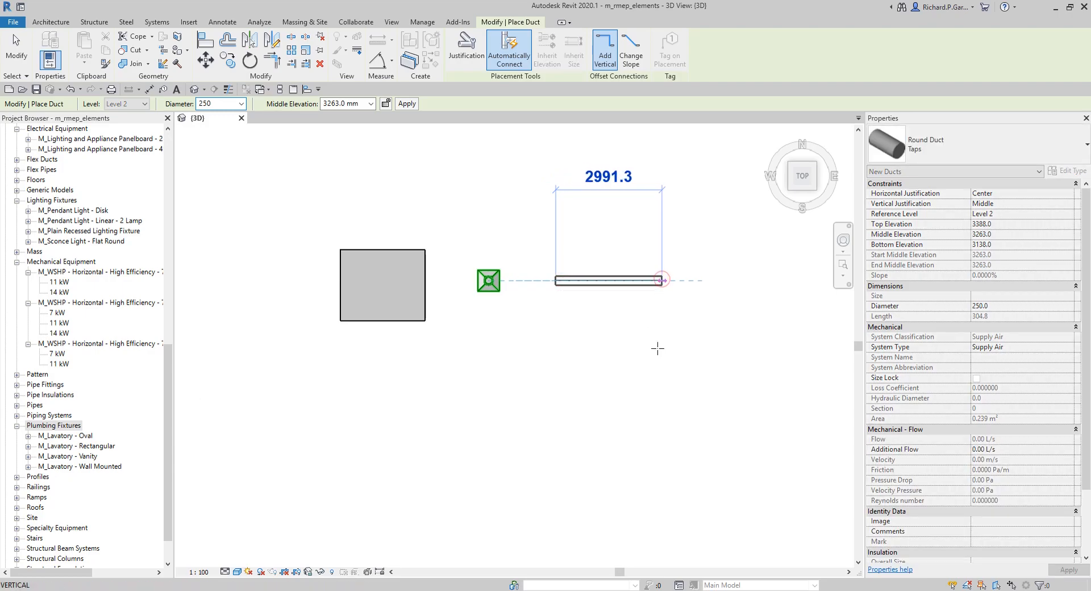
Step: Extend the round duct with a 90° elbow running south, then exit the duct tool
left_click(662, 373)
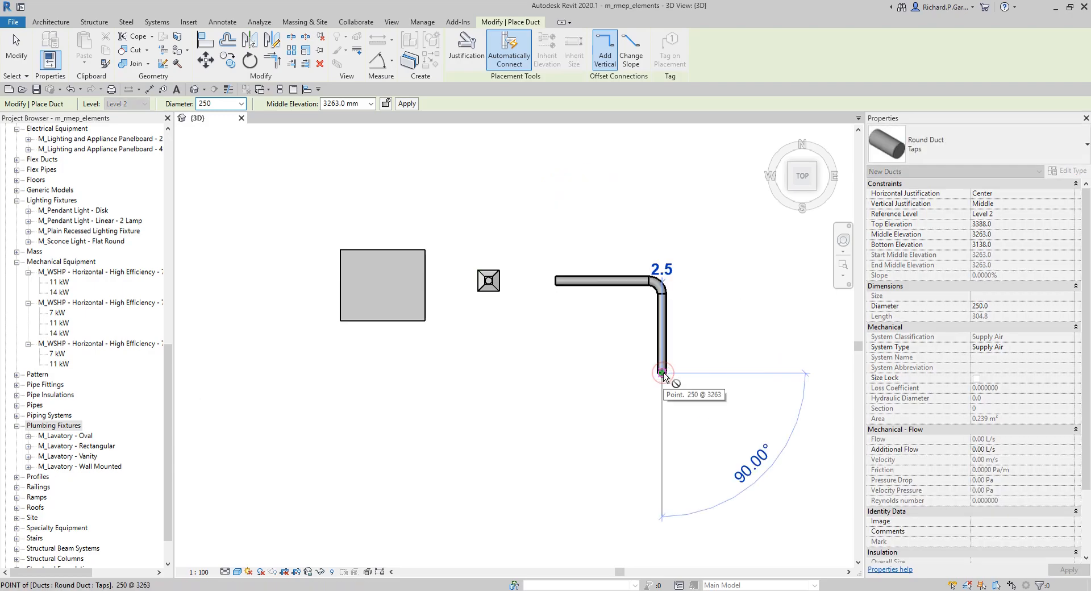
key("Escape")
key("Escape")
scroll(635, 304, "up", 2)
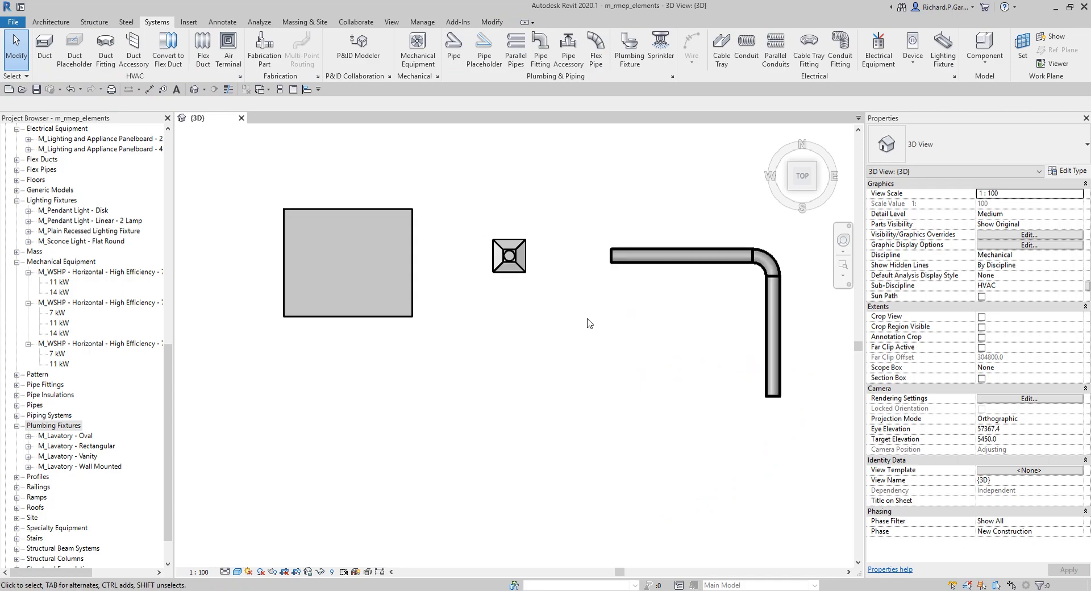
Step: Inspect the new duct, the supply diffuser and the custom air terminal by selecting each in turn
left_click(639, 257)
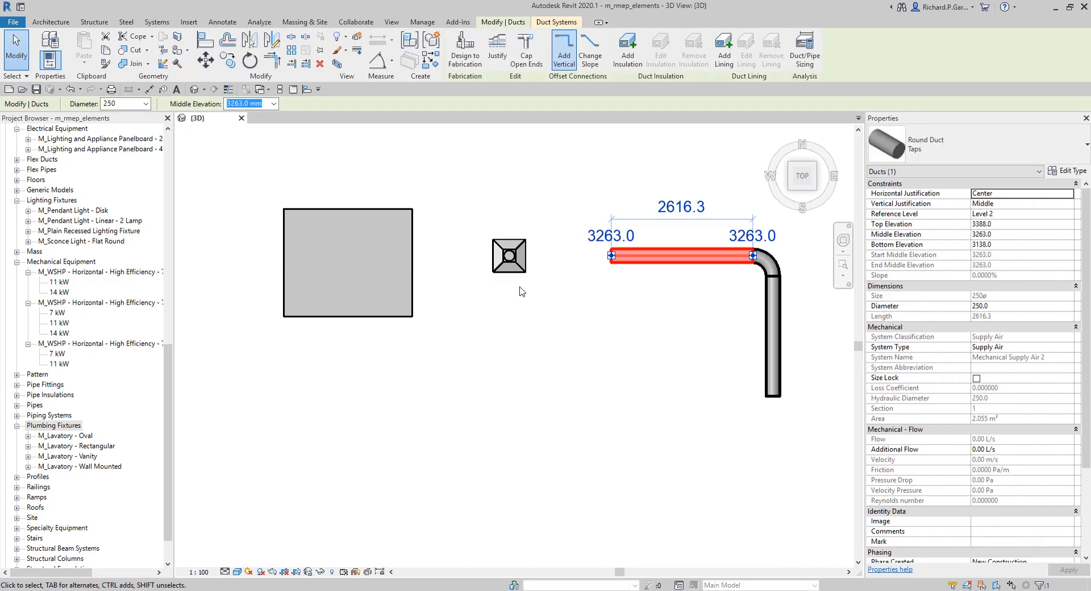
left_click(512, 267)
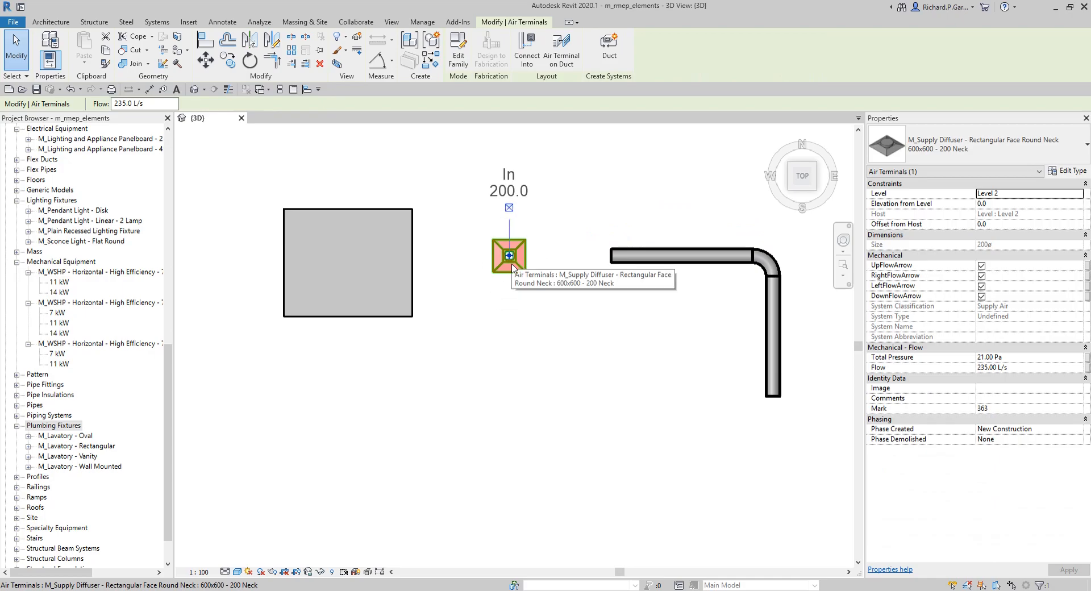
left_click(413, 284)
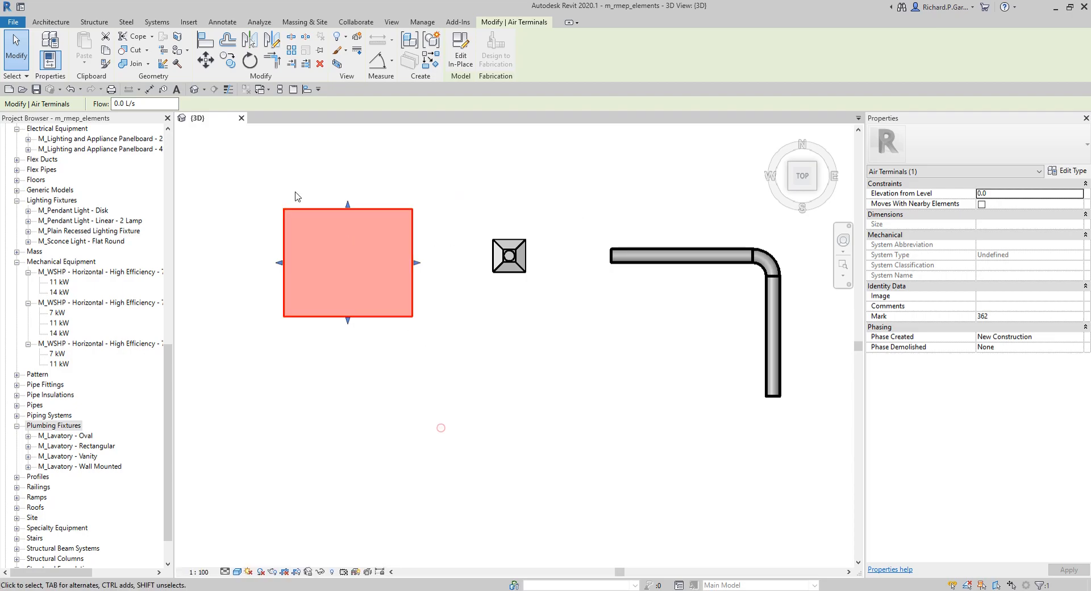
Step: Window-select the custom terminal, diffuser and ducts and delete them all
scroll(301, 195, "down", 3)
left_click_drag(248, 167, 668, 393)
left_click_drag(251, 172, 634, 366)
key("Delete")
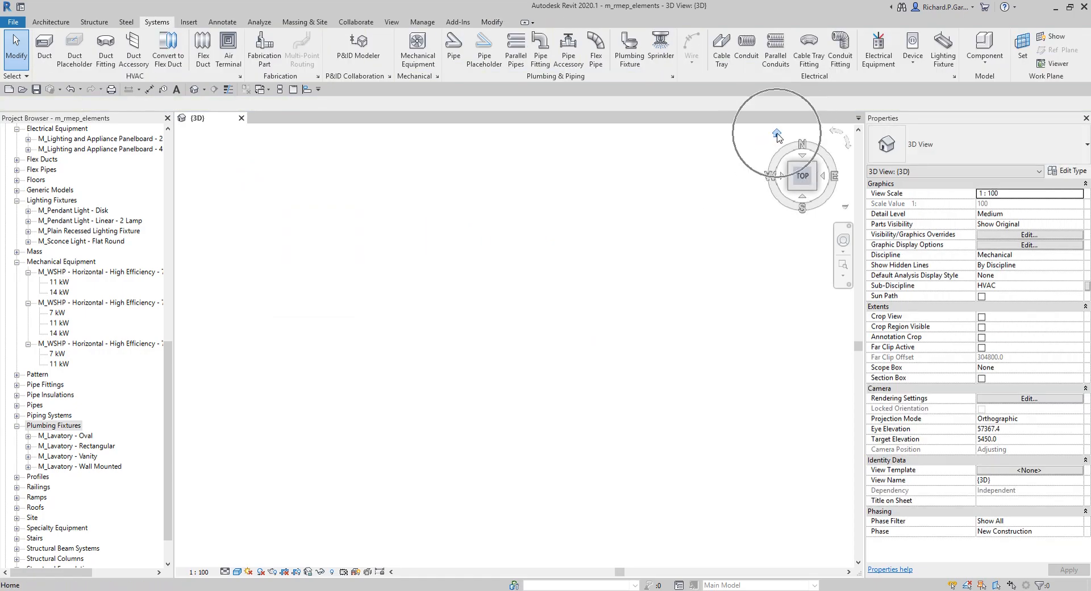
Step: Return to the home 3D view, select a rectangular duct and review its family and type properties
left_click(776, 135)
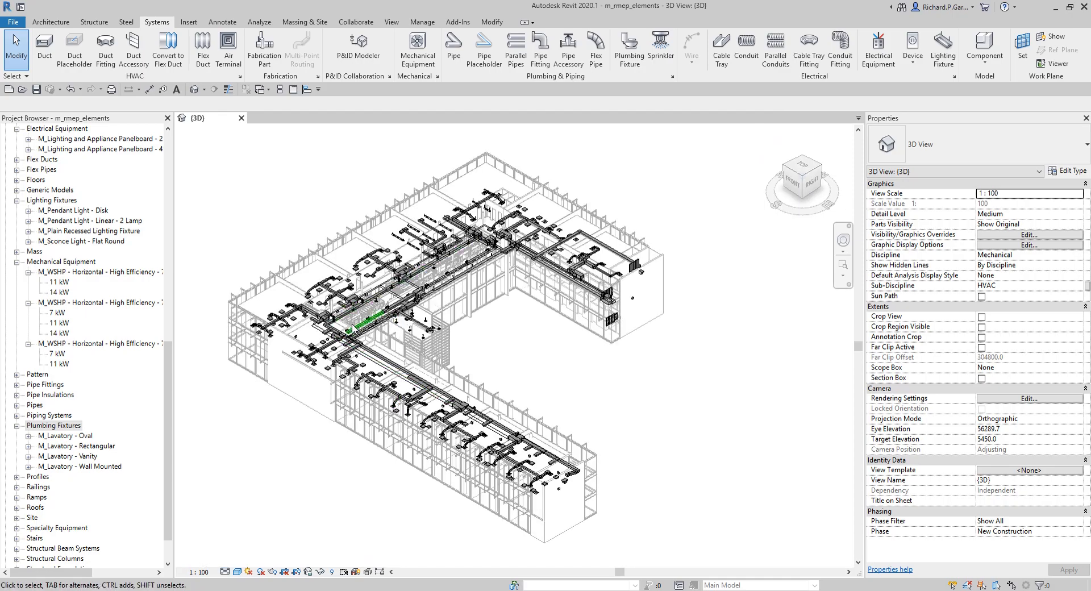
scroll(402, 411, "up", 5)
scroll(563, 429, "down", 2)
scroll(374, 329, "up", 5)
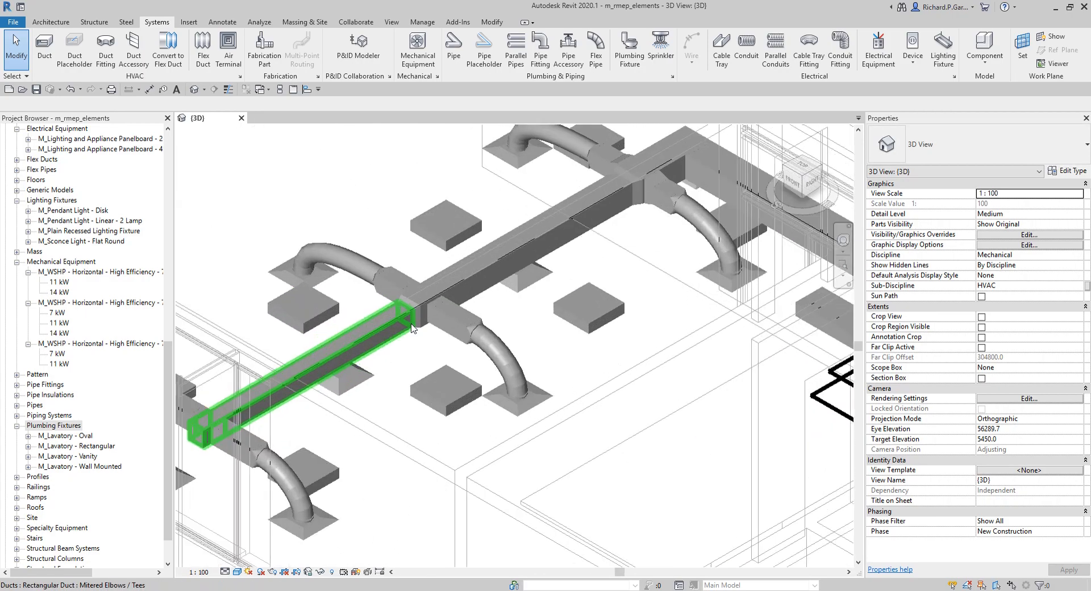
left_click(470, 277)
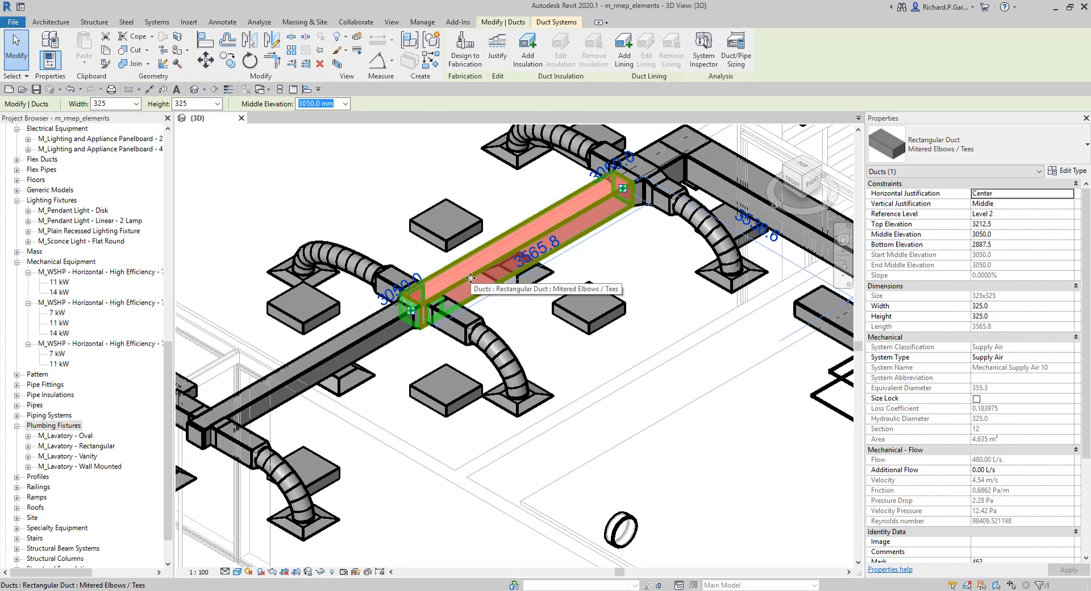
key("ctrl")
key("ctrl")
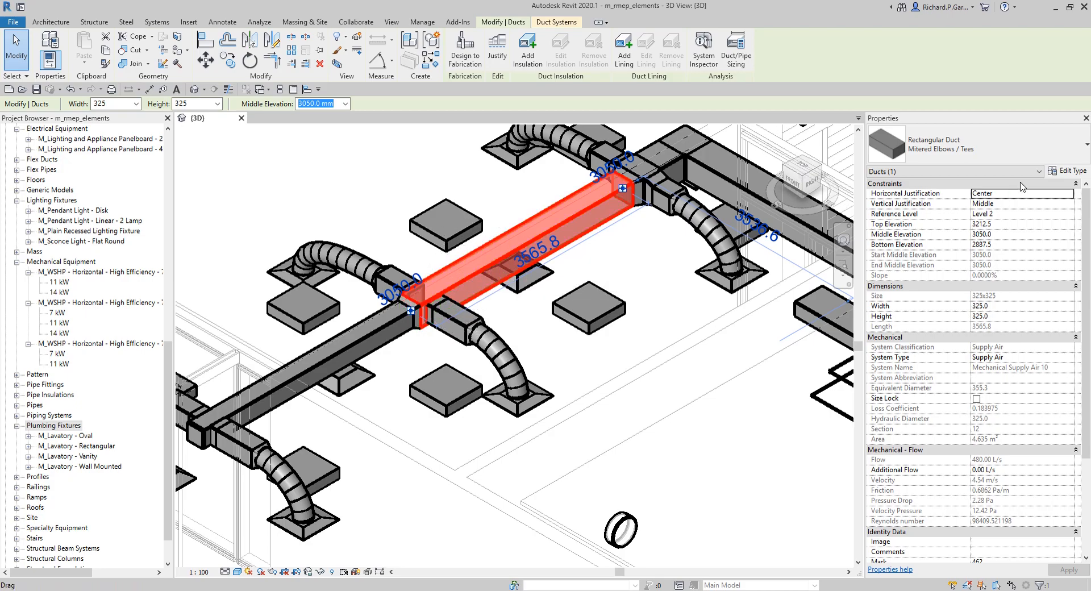
key("ctrl")
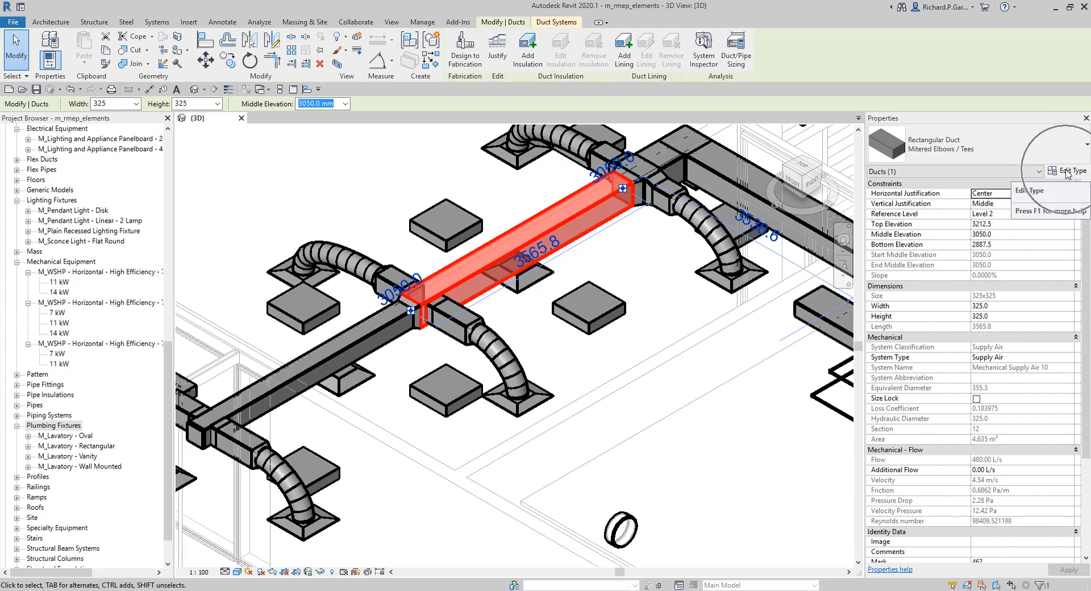
left_click(1065, 171)
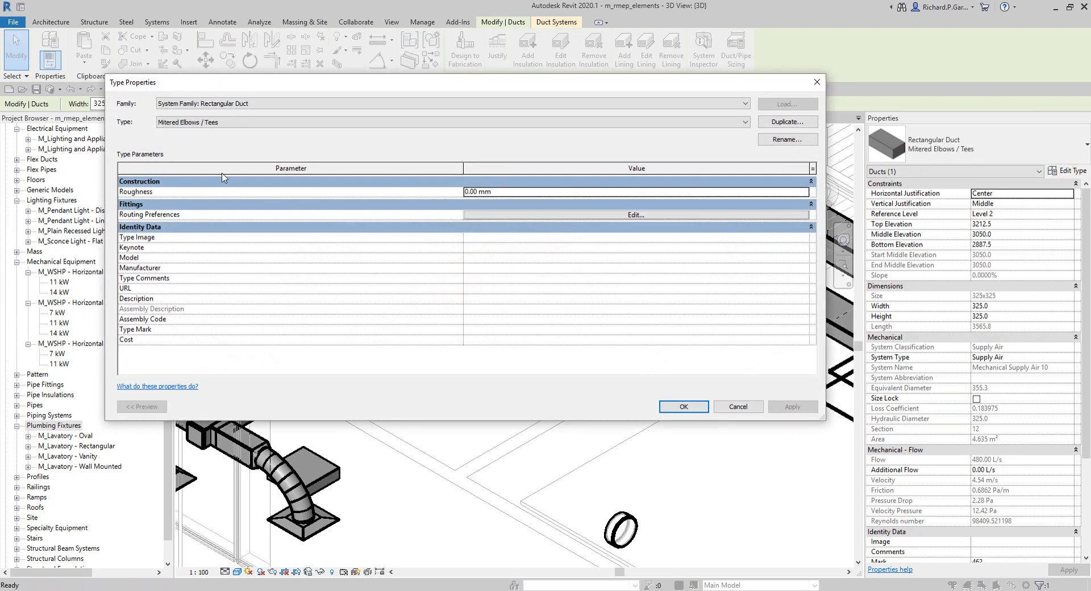
key("ctrl")
left_click(178, 105)
left_click(180, 130)
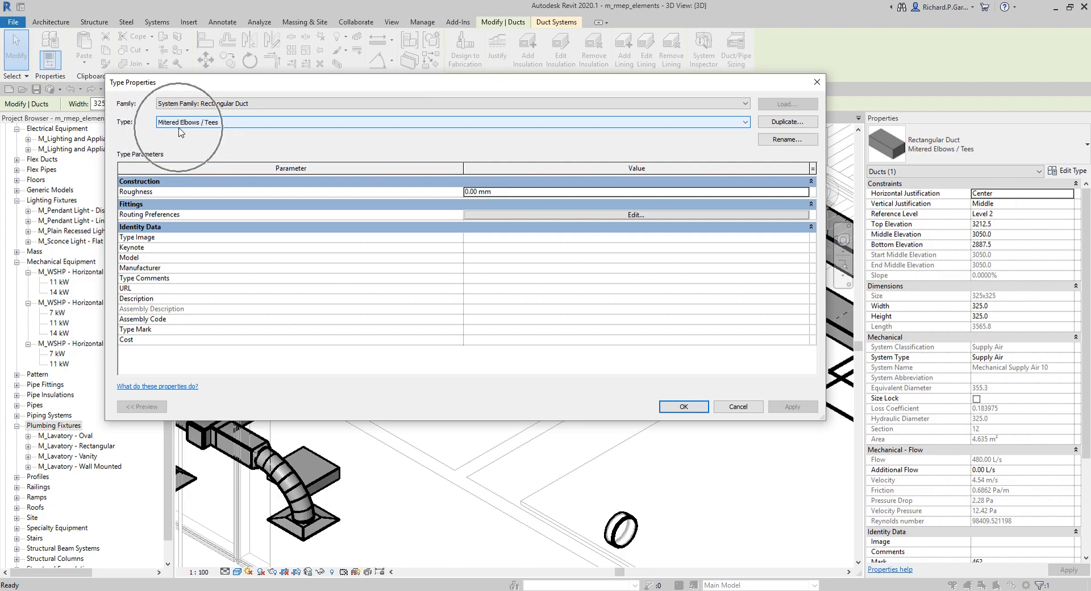
left_click(816, 83)
Step: Open the Level 2 - Lighting Plan floor plan and fit the building in view
left_click_drag(168, 358, 180, 181)
scroll(113, 205, "up", 2)
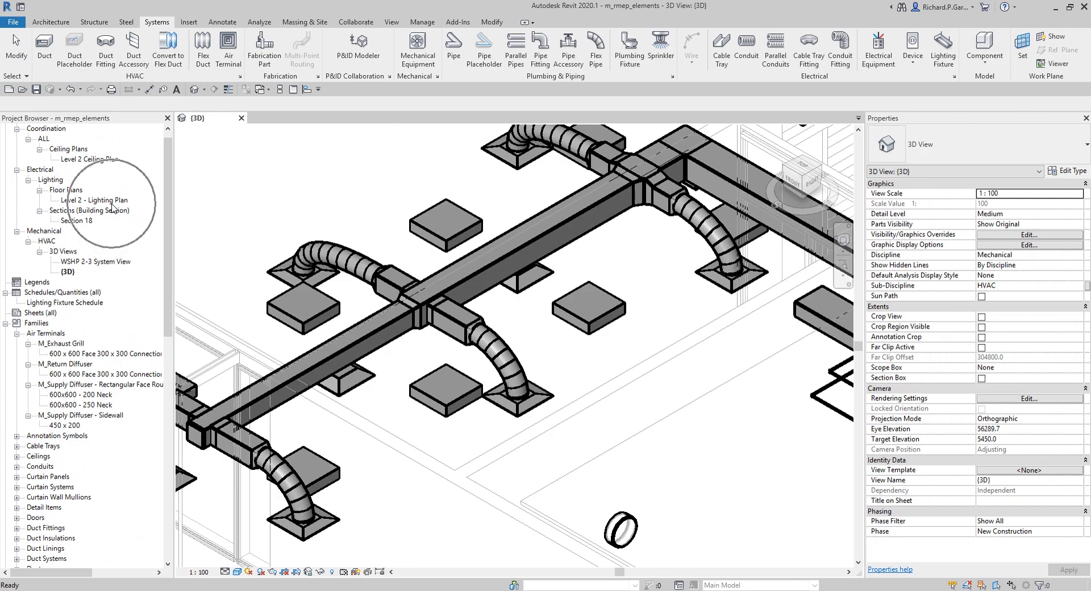
left_click(108, 200)
double_click(108, 200)
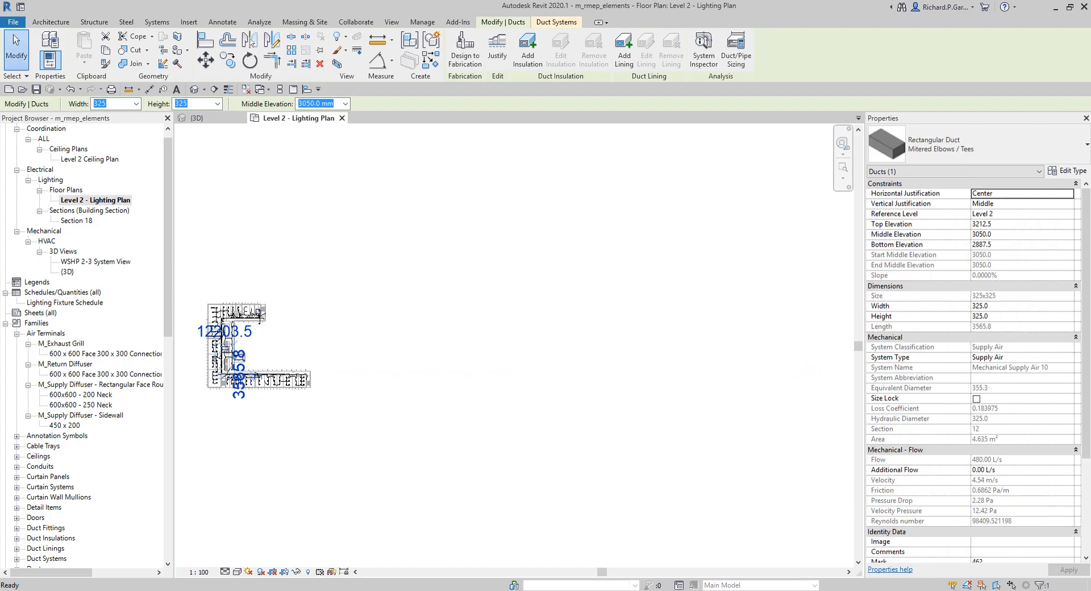
left_click(508, 365)
middle_click_drag(375, 333, 651, 322)
scroll(539, 338, "up", 6)
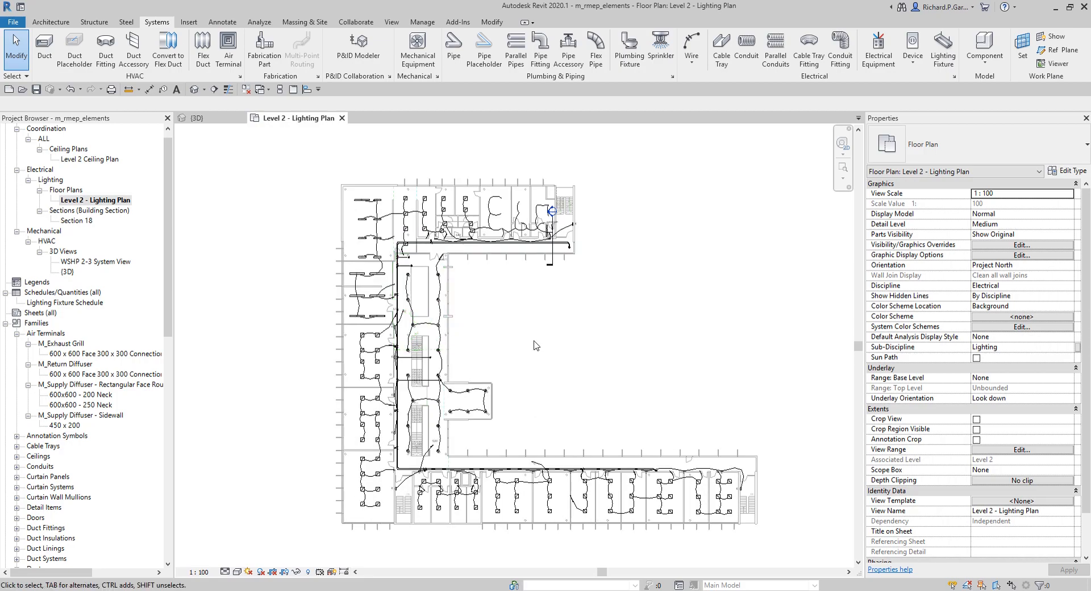
middle_click_drag(649, 356, 643, 350)
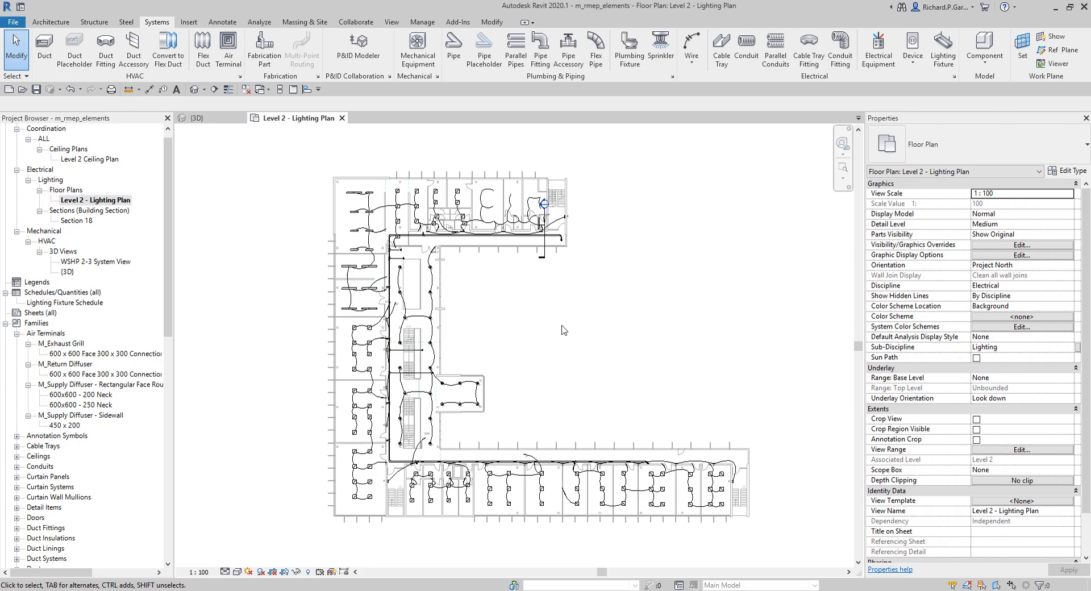
Step: Select an M_Pendant Light - Linear - 2 Lamp fixture in the upper left of the lighting plan
left_click(86, 303)
scroll(366, 209, "up", 5)
scroll(365, 208, "up", 1)
left_click(398, 196)
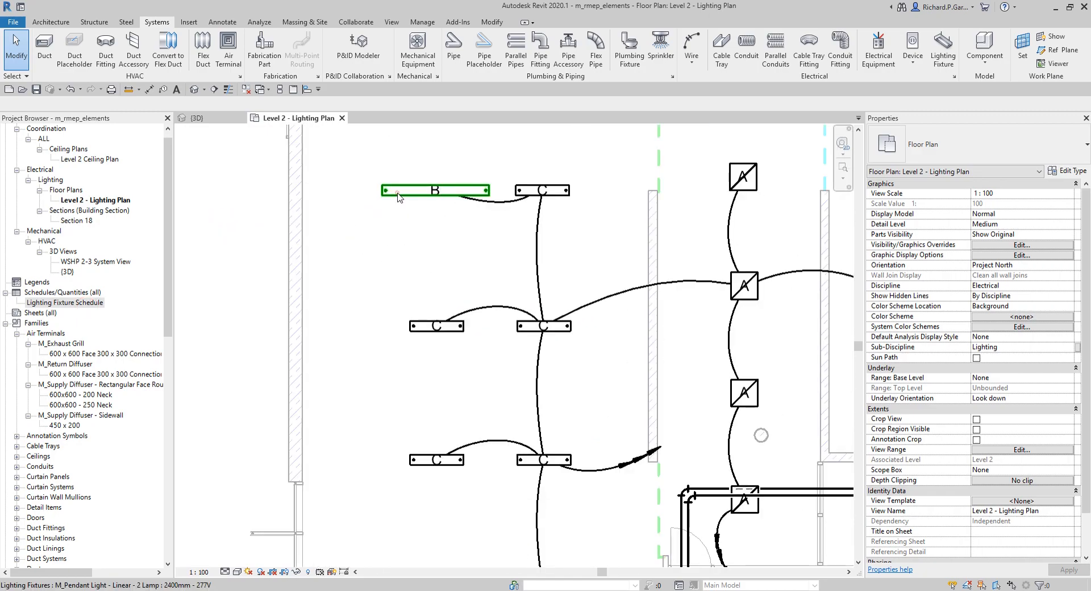
left_click(398, 196)
left_click(398, 196)
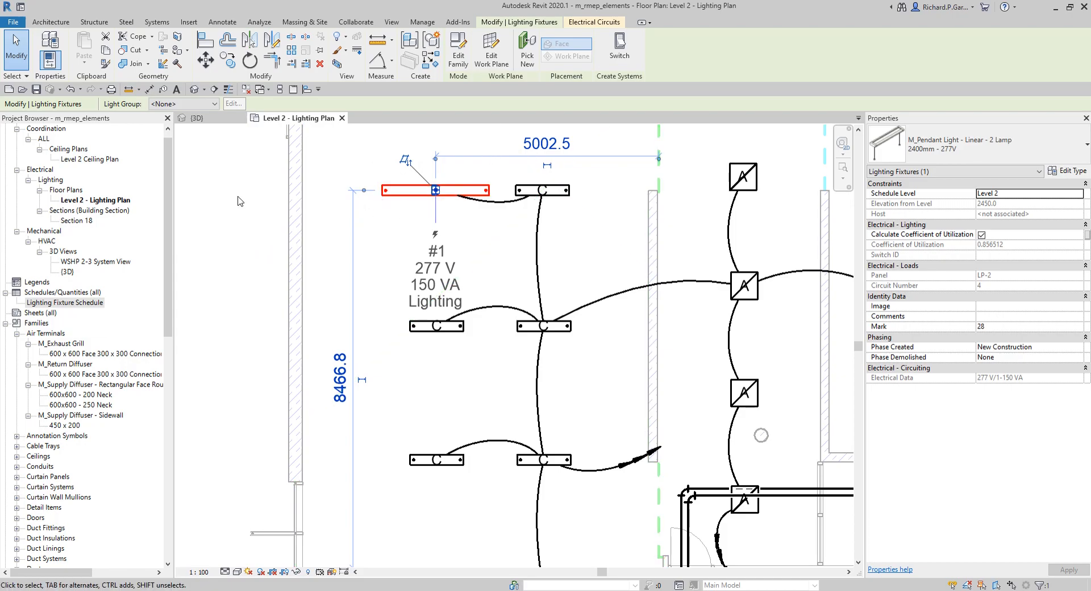
left_click(255, 176)
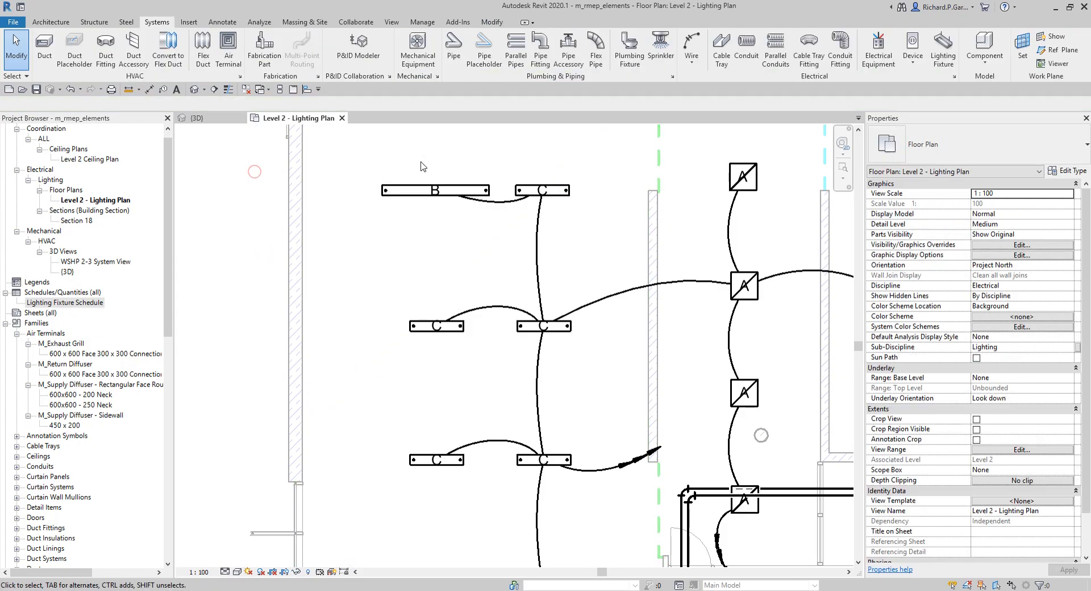
left_click(396, 189)
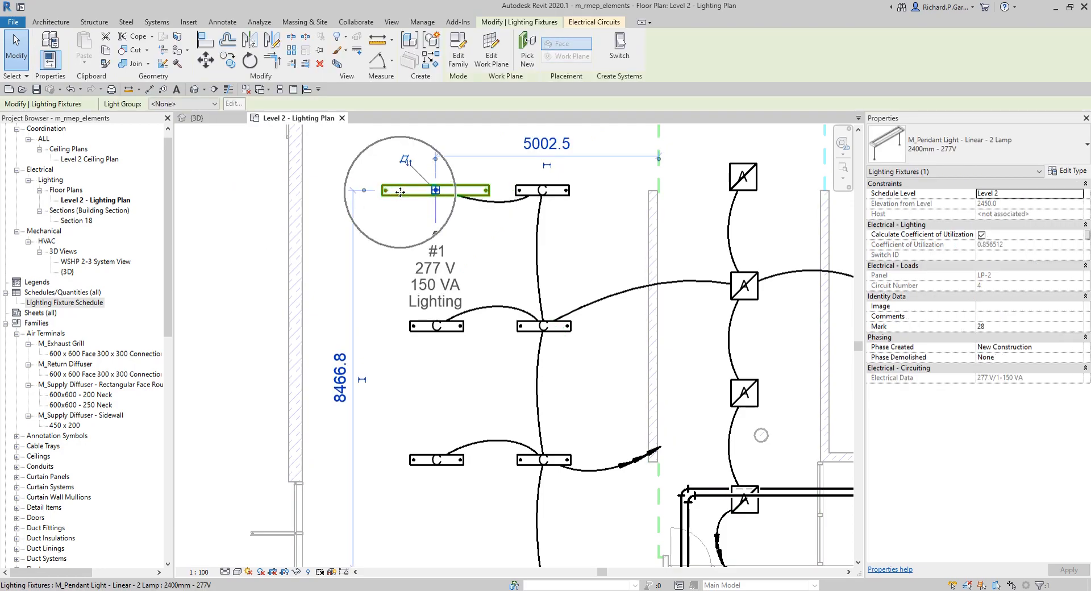
Step: Open and review the pendant light fixture's type properties, then close the dialog
key("ctrl")
key("ctrl")
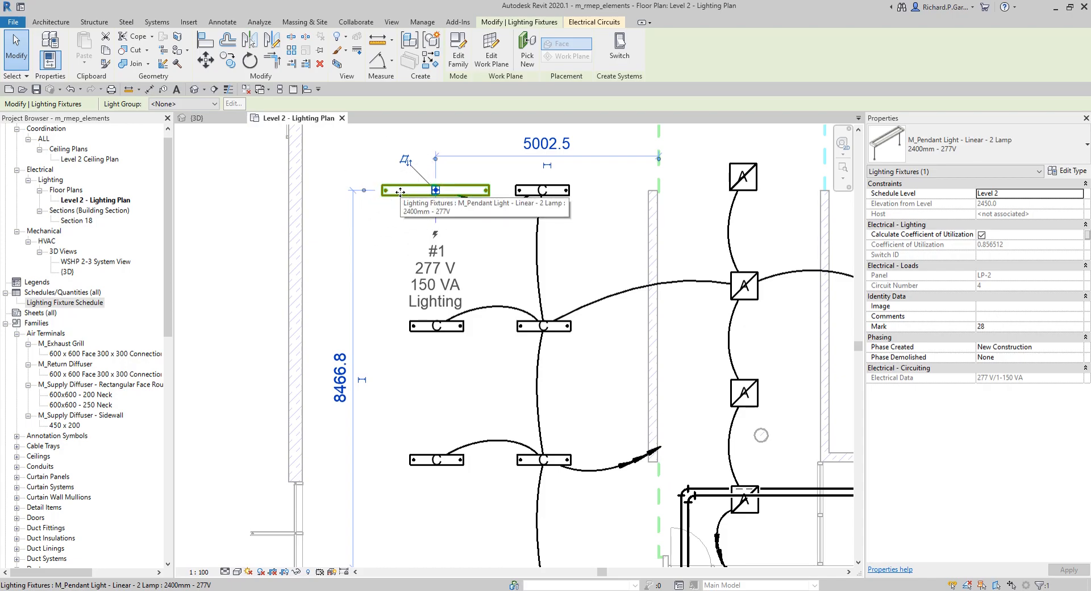
key("ctrl")
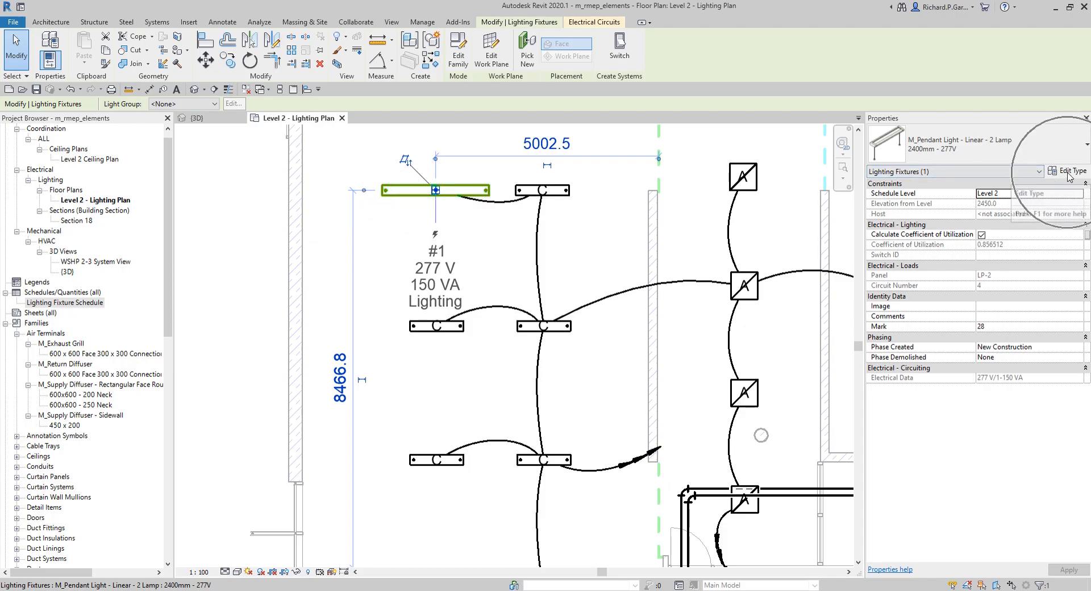
left_click(1068, 171)
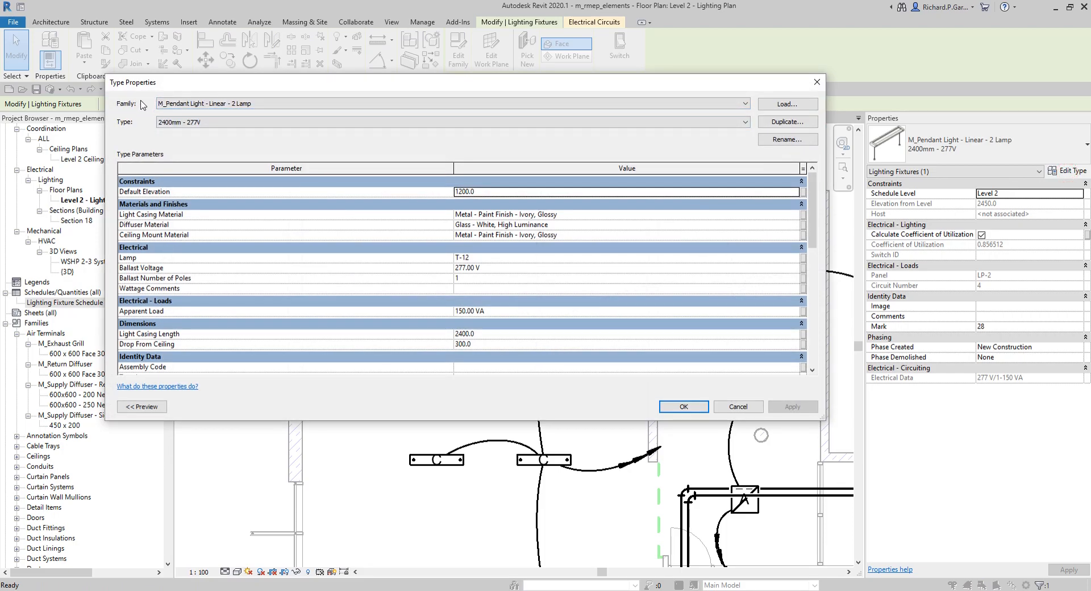
key("ctrl")
key("ctrl")
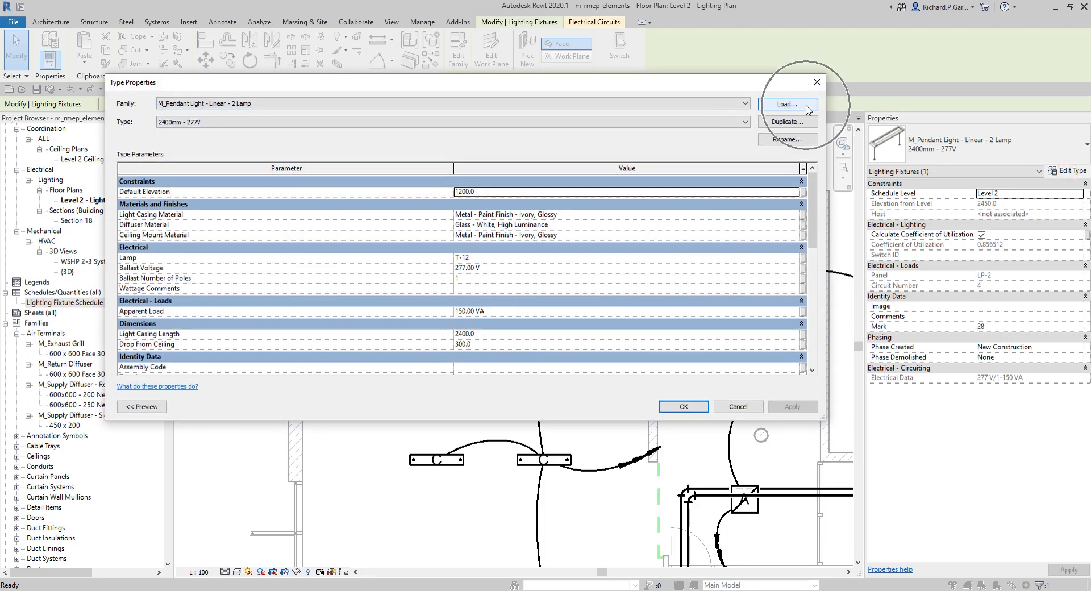
key("ctrl")
left_click(815, 85)
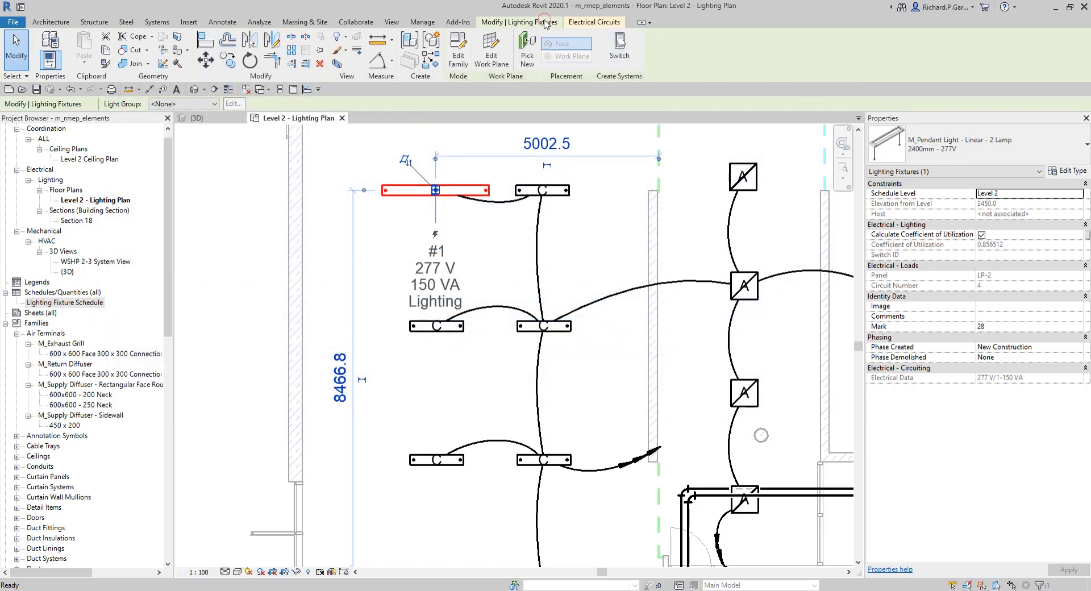
left_click(576, 23)
left_click(528, 22)
key("ctrl")
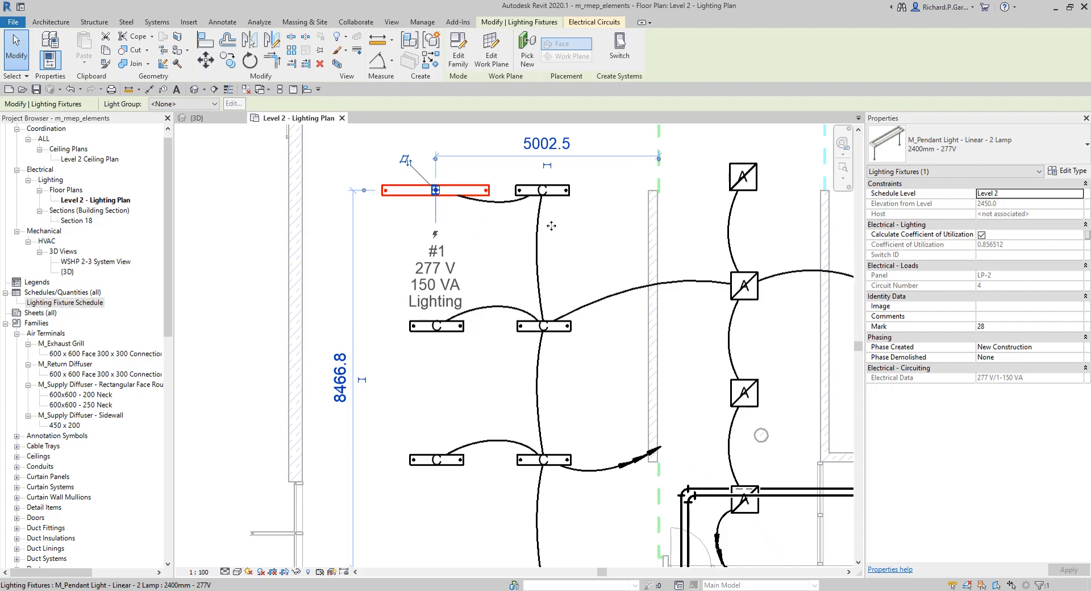
scroll(251, 266, "down", 3)
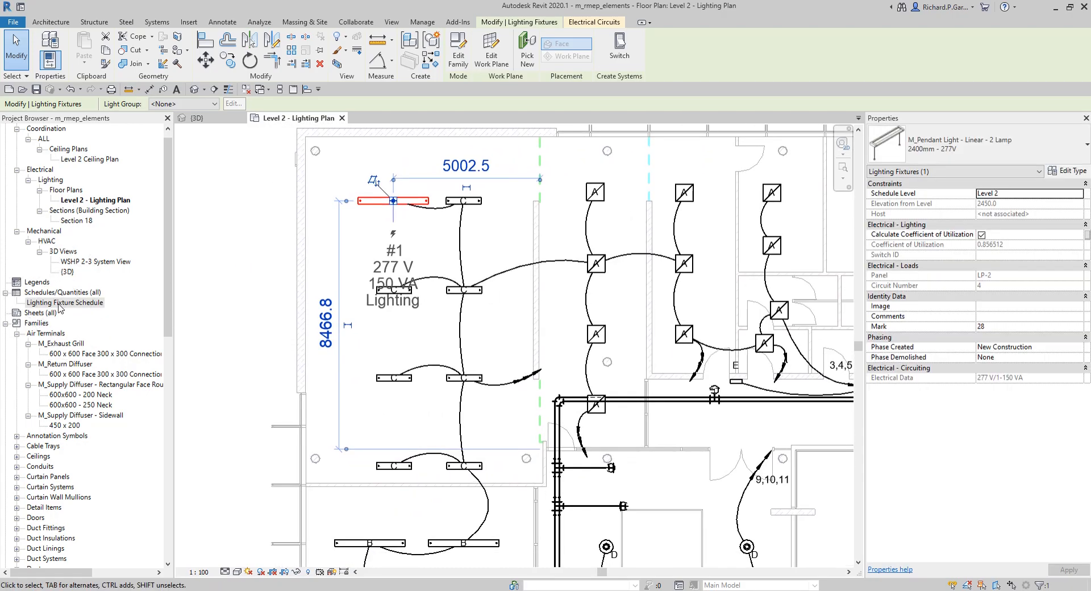
Step: Open the Lighting Fixture Schedule and select the M_Pendant Light - Linear - 2 Lamp: 2400mm - 277V row
double_click(60, 303)
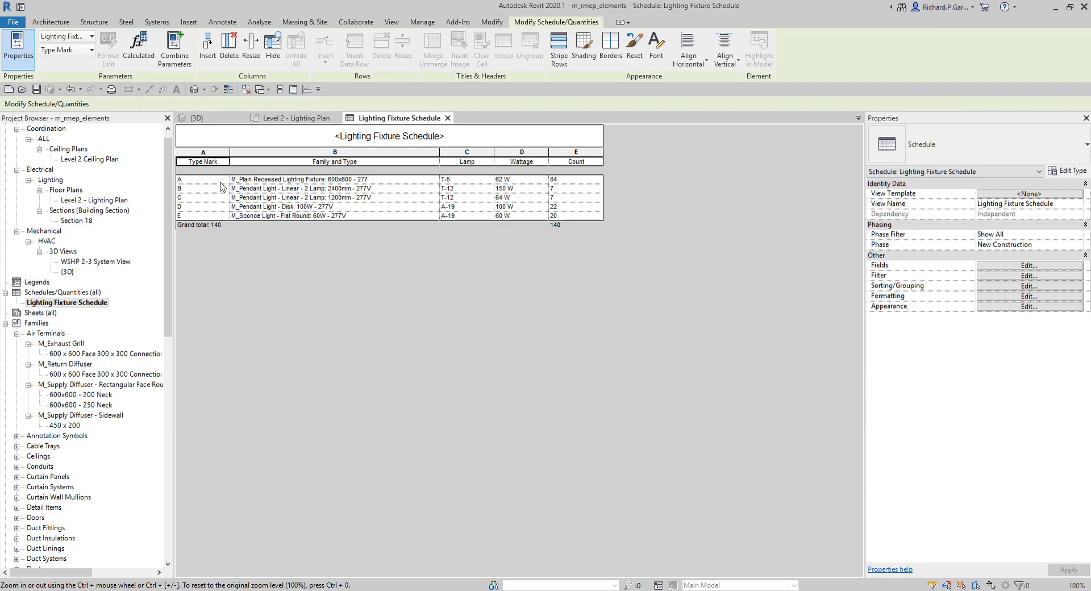
left_click(267, 181)
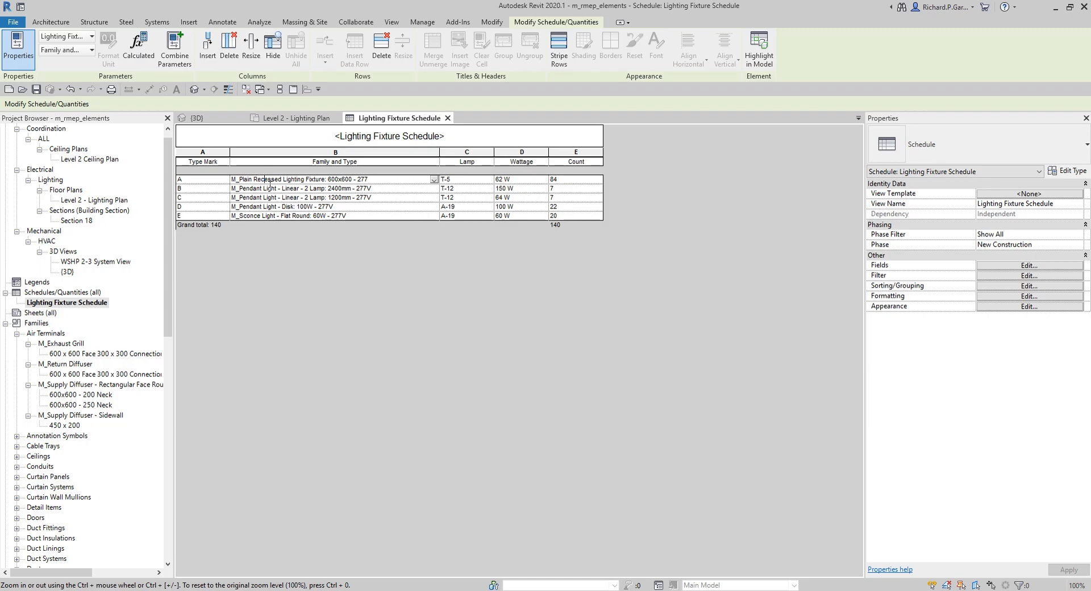
left_click(268, 190)
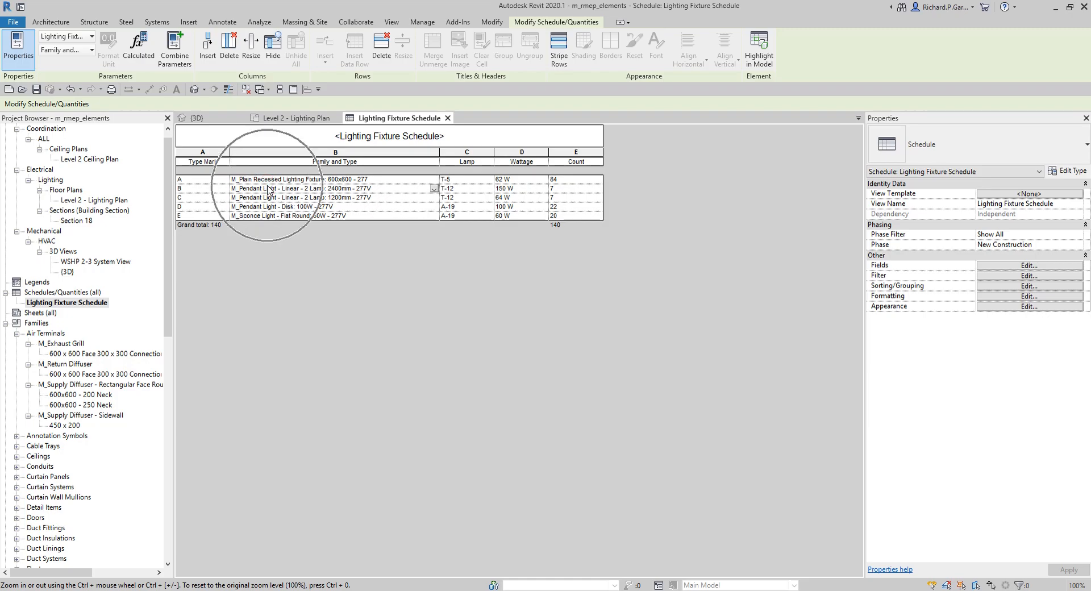
left_click(260, 190)
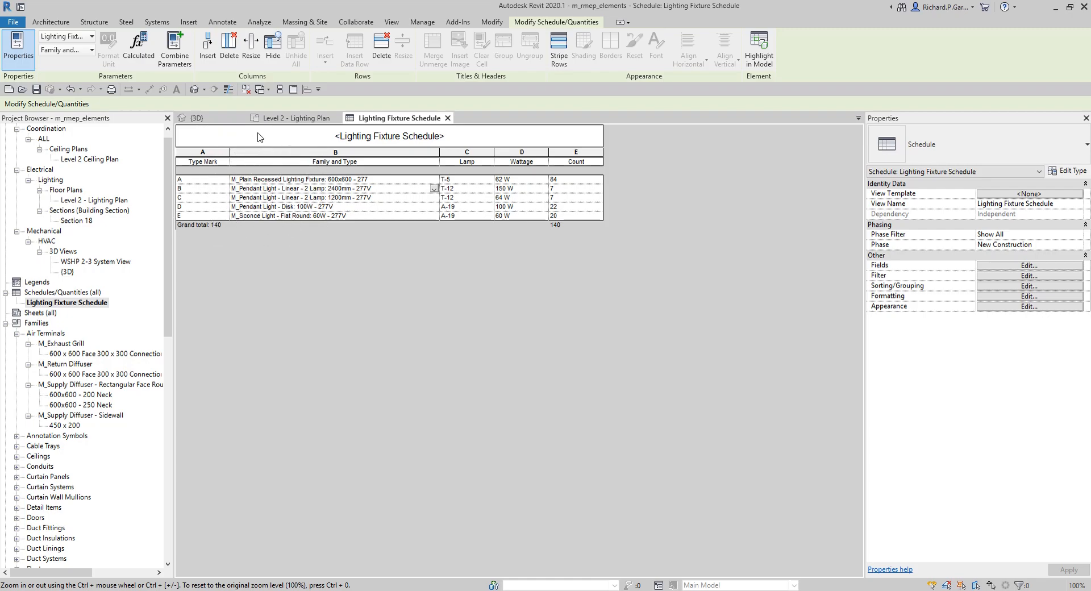
Step: Switch to the 3D view and locate the selected pendant light fixtures in the model
left_click(197, 118)
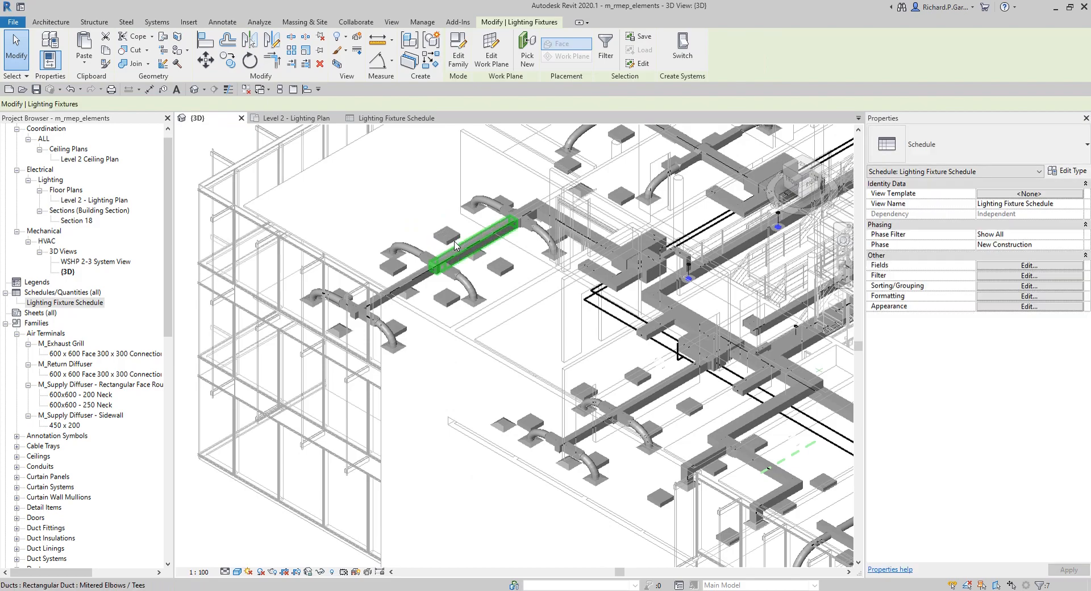
scroll(568, 311, "up", 10)
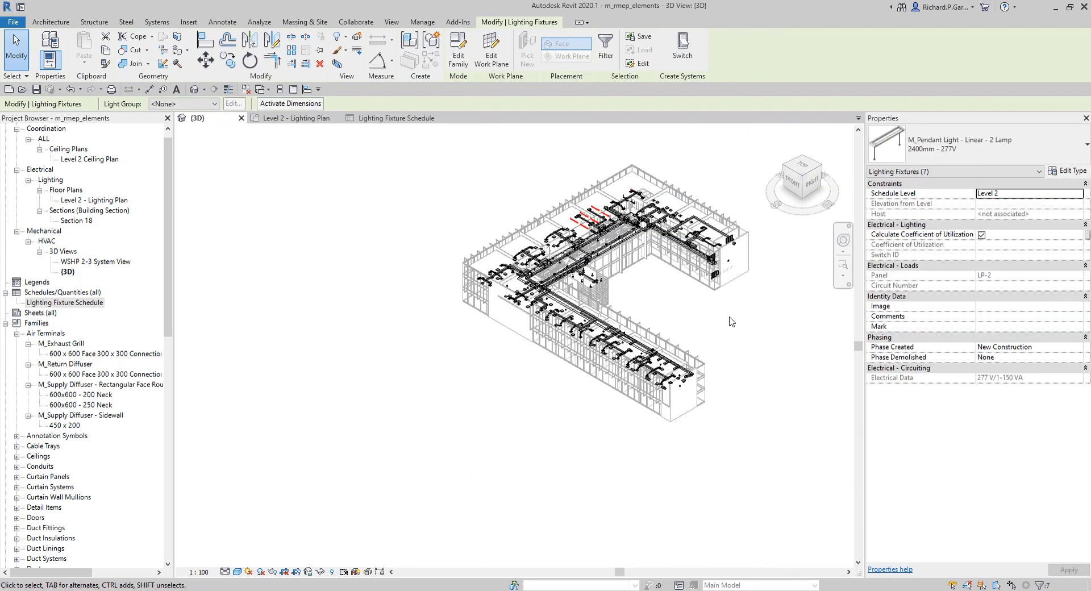
scroll(489, 222, "up", 5)
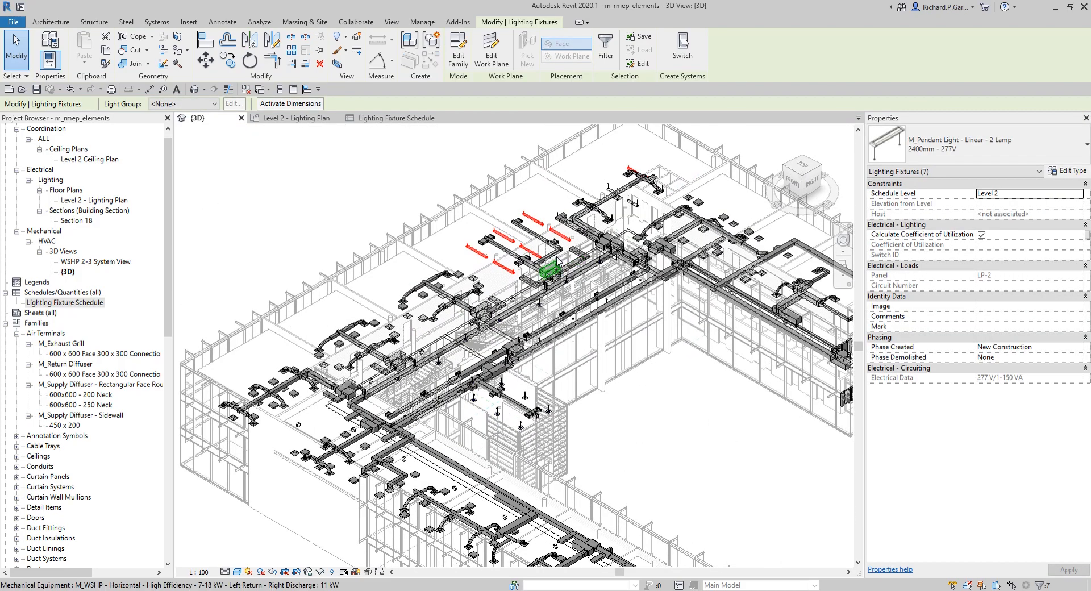
Step: Highlight the M_Pendant Light - Linear - 2 Lamp: 1200mm - 277V schedule row's fixtures in the Level 2 lighting plan
scroll(456, 213, "down", 1)
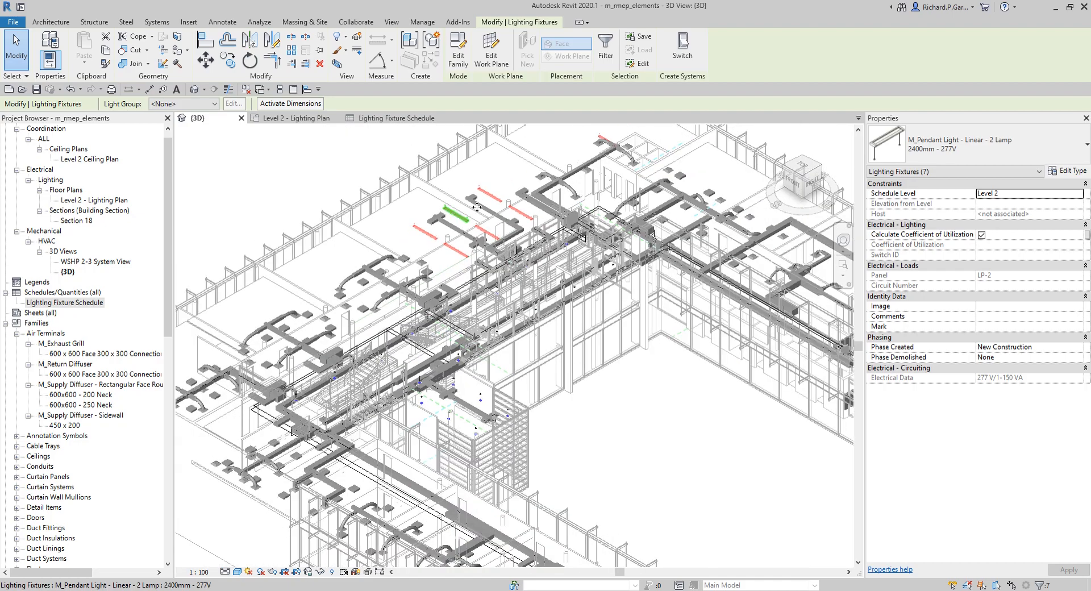
scroll(465, 218, "down", 1)
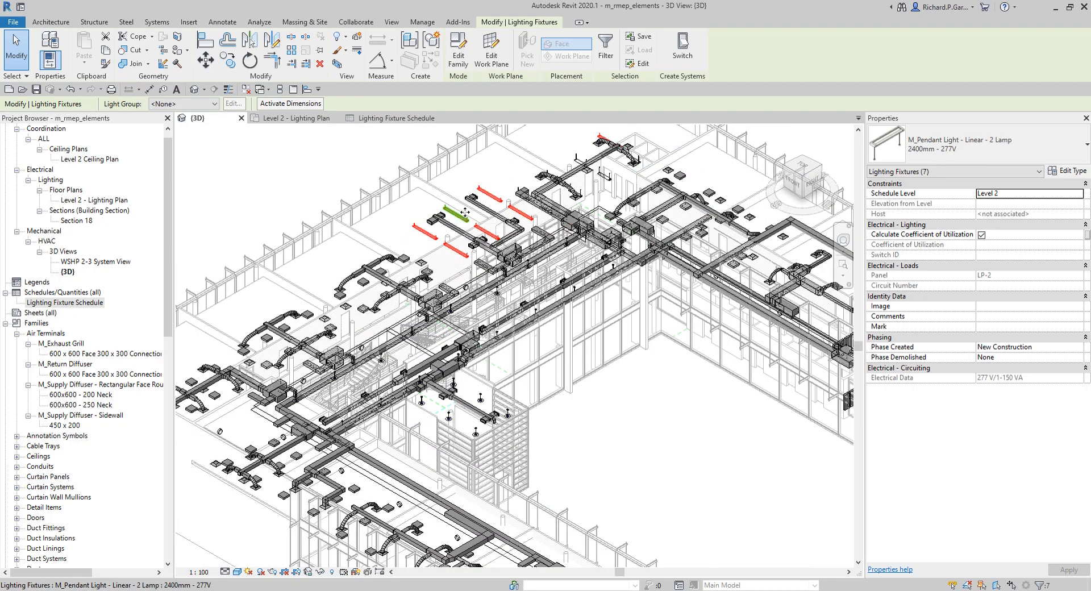
left_click(392, 119)
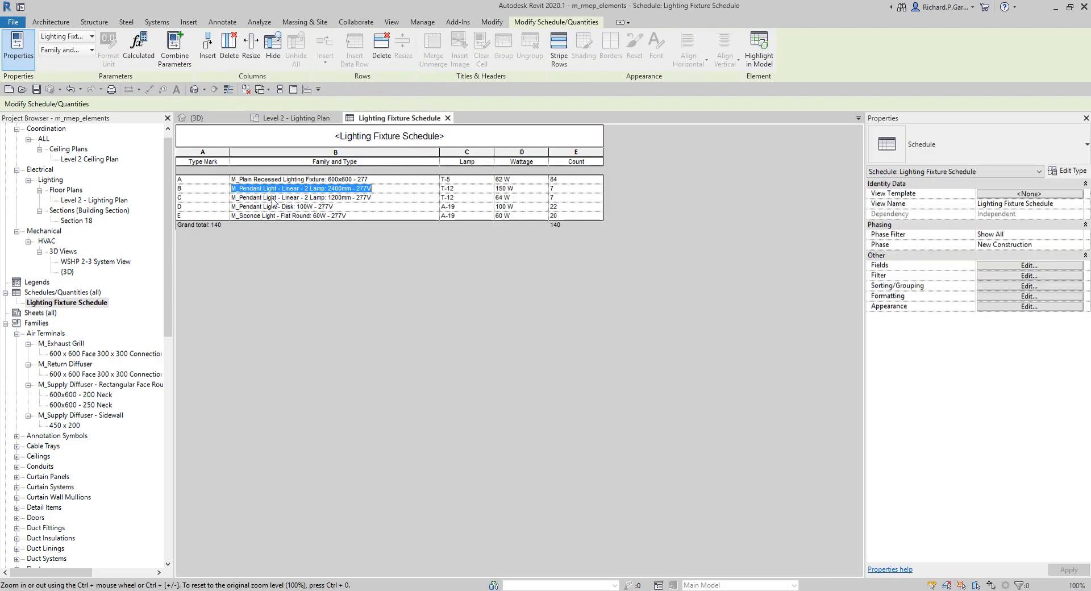
left_click(273, 198)
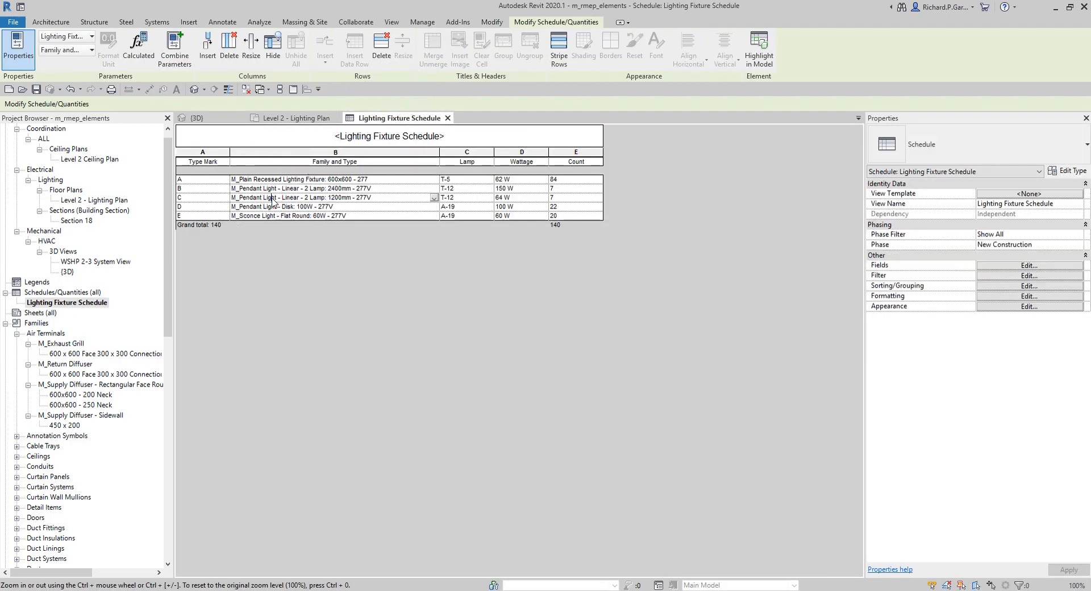
left_click(757, 40)
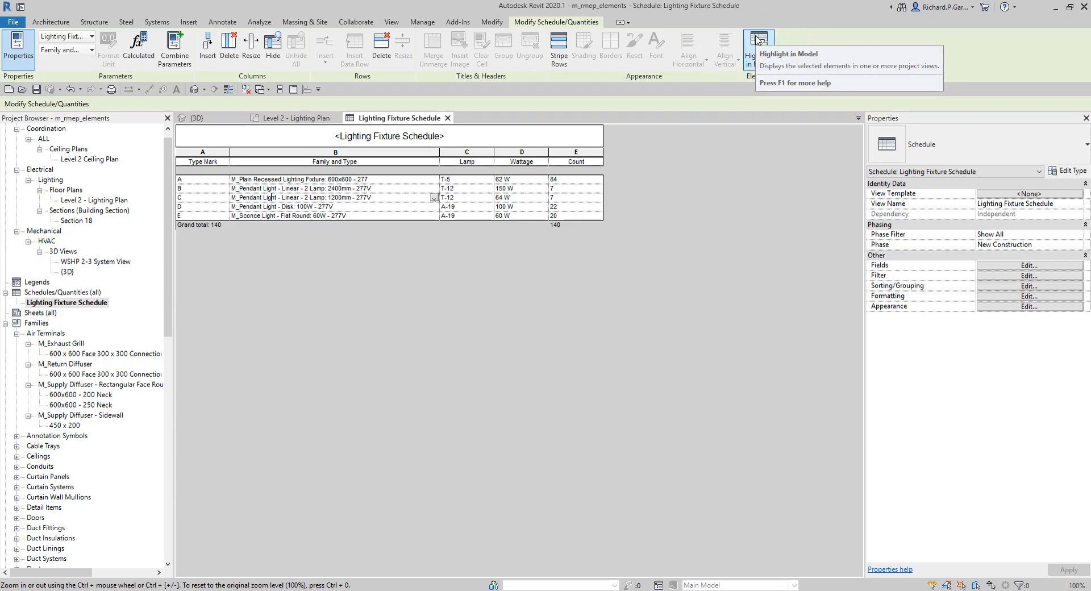
left_click(757, 38)
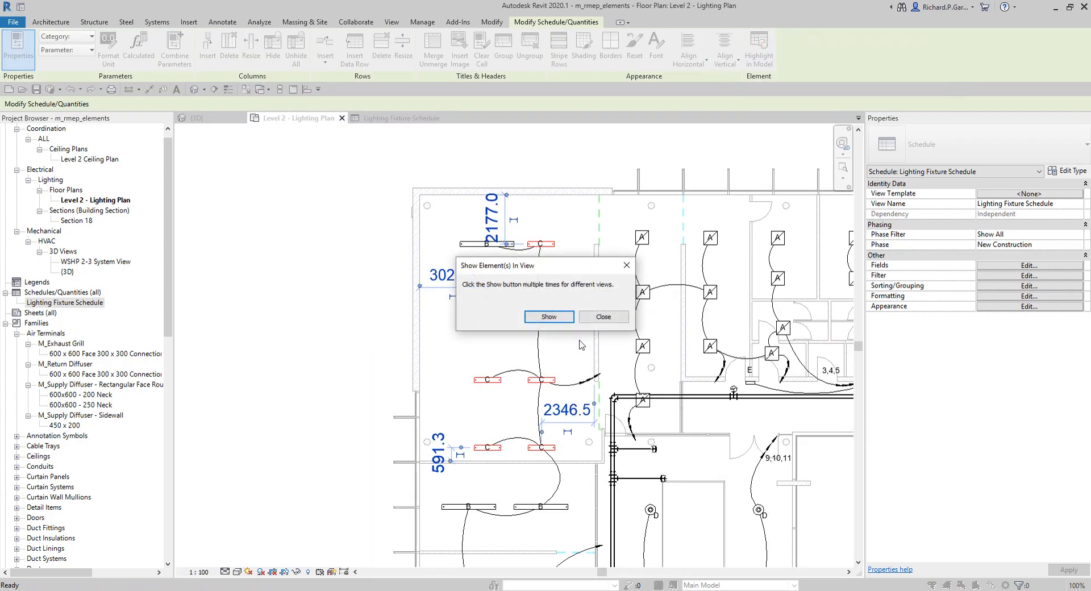
left_click(626, 265)
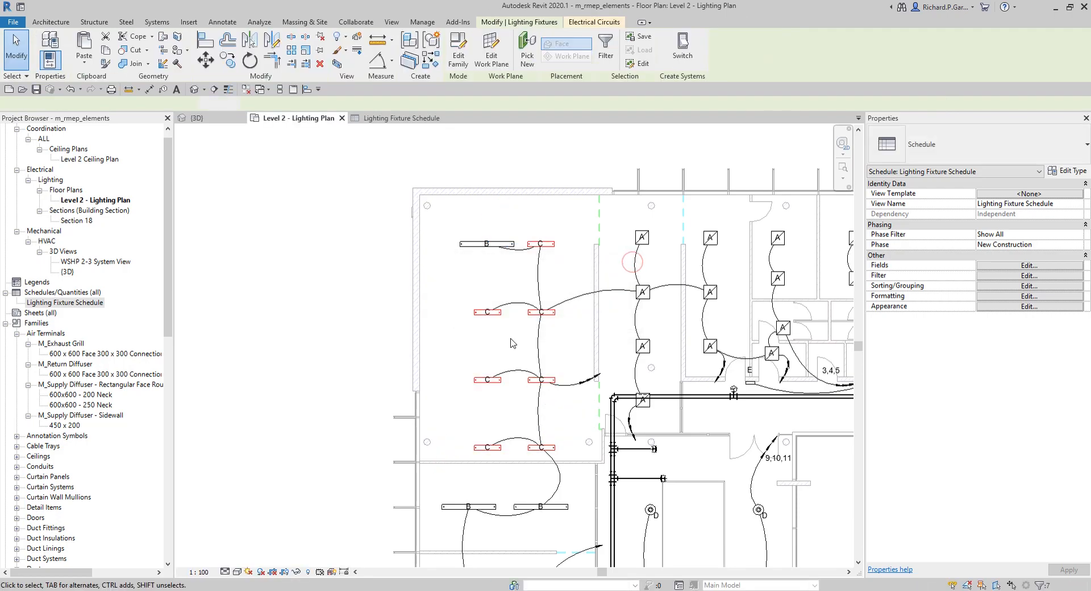
Step: Tile the open lighting plan, schedule and 3D views side by side and zoom every view to fit
scroll(482, 338, "down", 5)
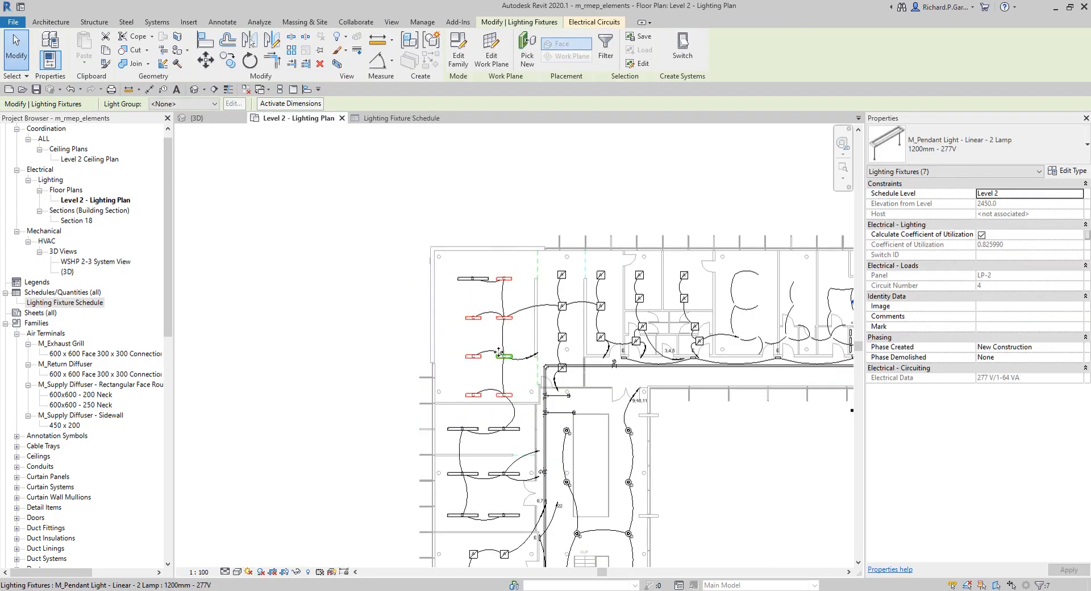
middle_click_drag(689, 467, 556, 352)
left_click(555, 349)
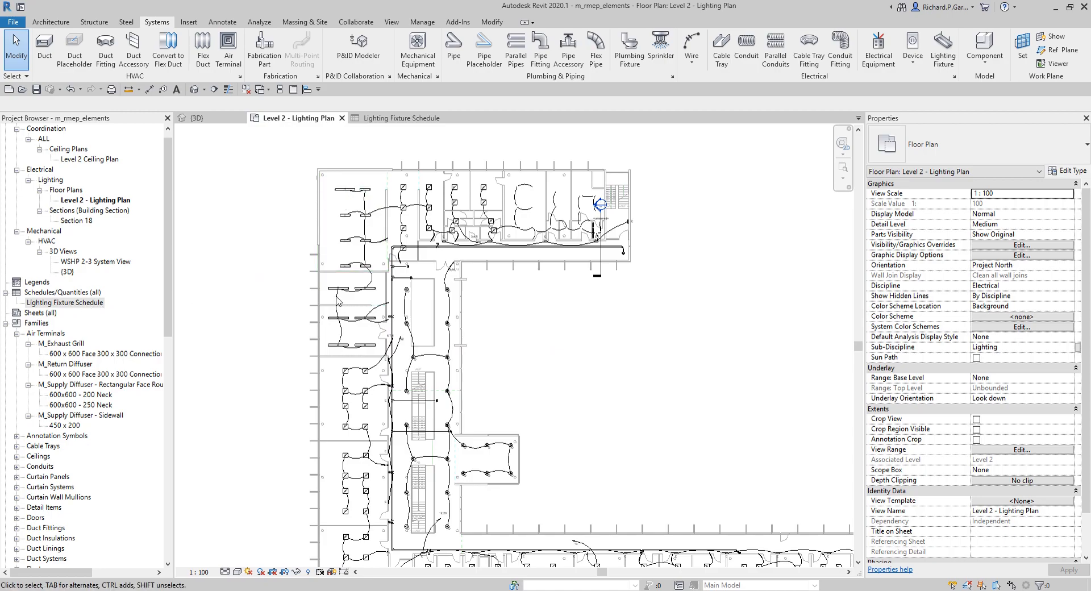
scroll(543, 327, "down", 3)
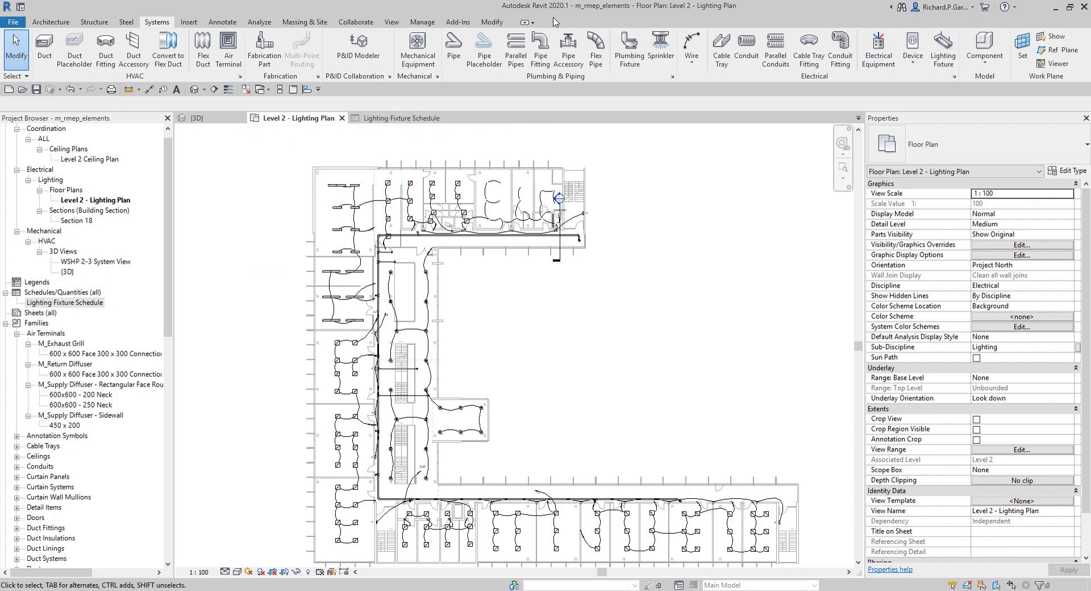
left_click(392, 22)
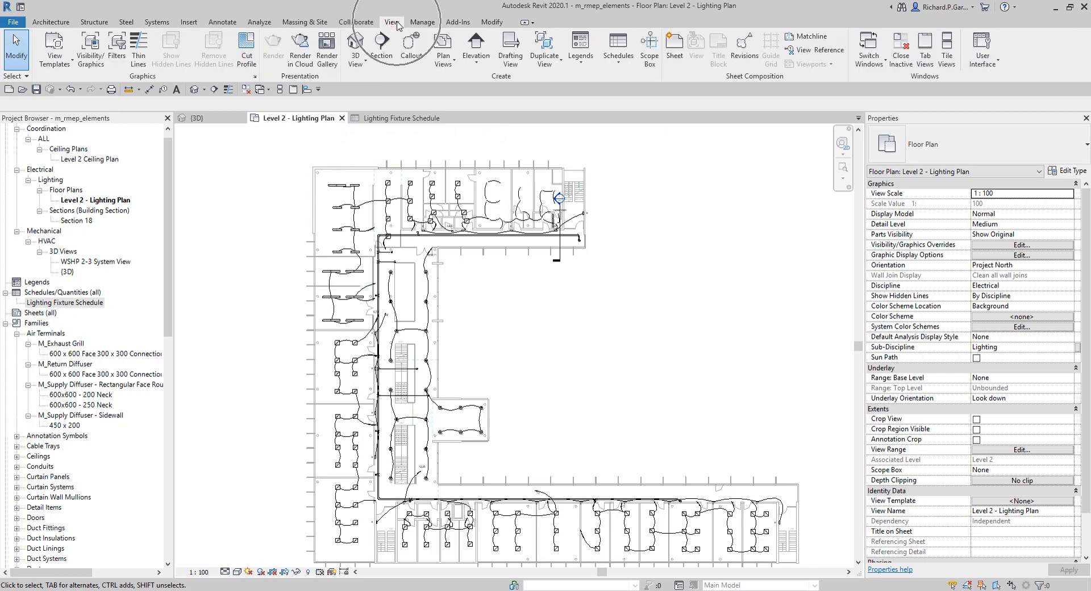
left_click(947, 49)
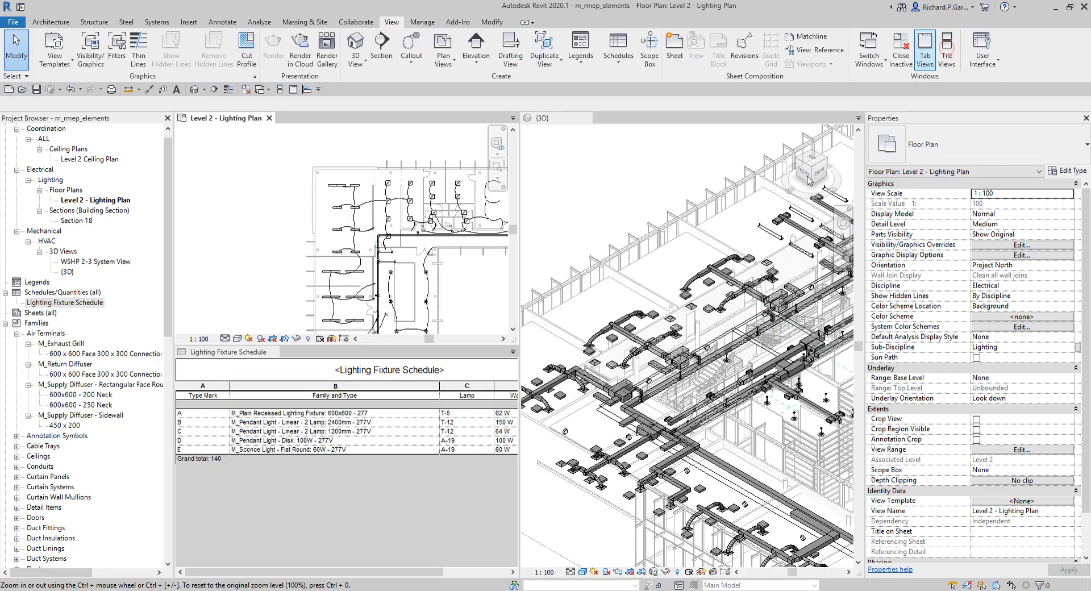
left_click(210, 201)
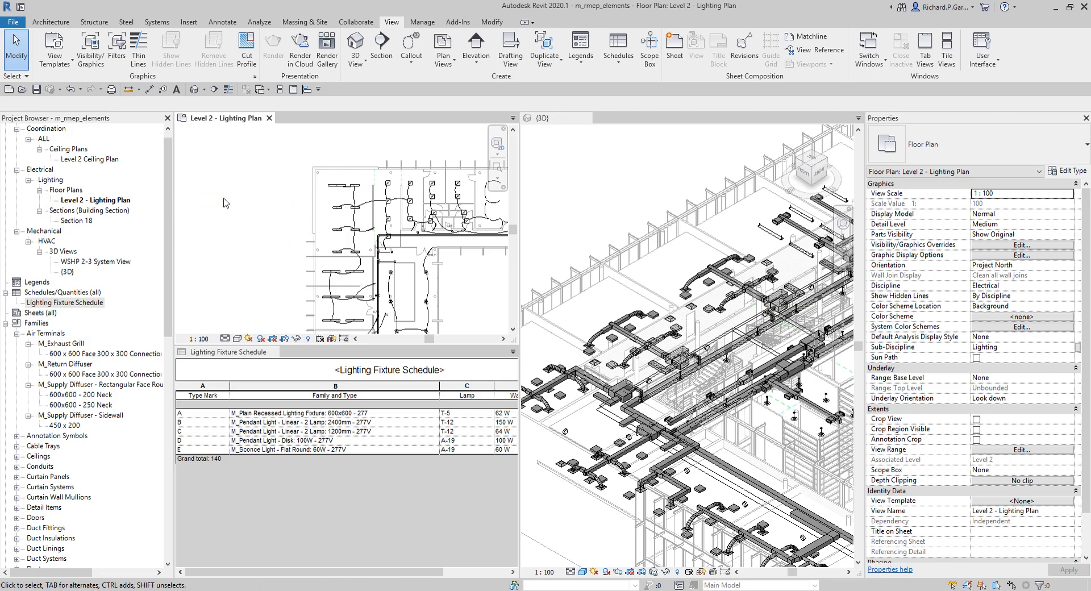
key("z")
key("a")
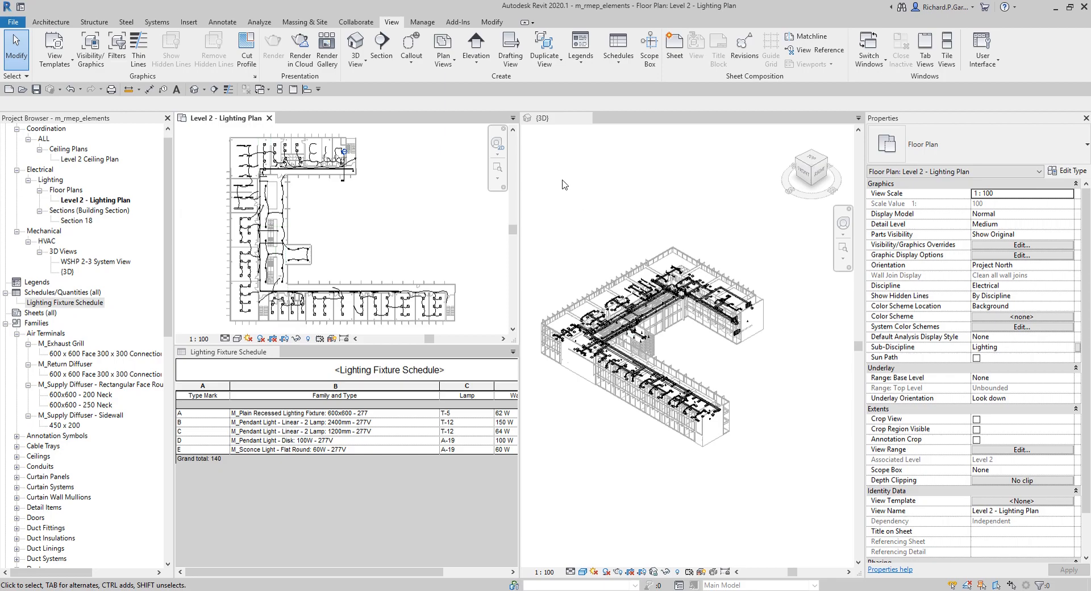
Step: Select the M_Plain Recessed Lighting Fixture: 600x600 - 277 schedule row and review its fixtures in the plan and 3D views
left_click(265, 433)
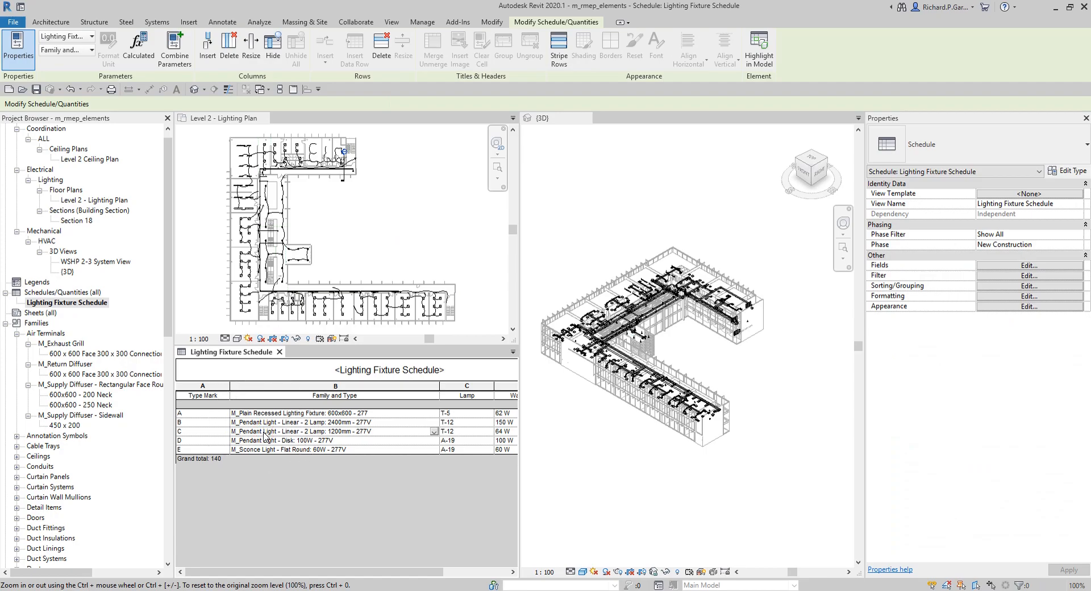
left_click(266, 422)
key("ctrl")
key("ctrl")
key("ctrl")
key("ctrl")
key("ctrl")
key("ctrl")
left_click(316, 413)
key("ctrl")
left_click(608, 226)
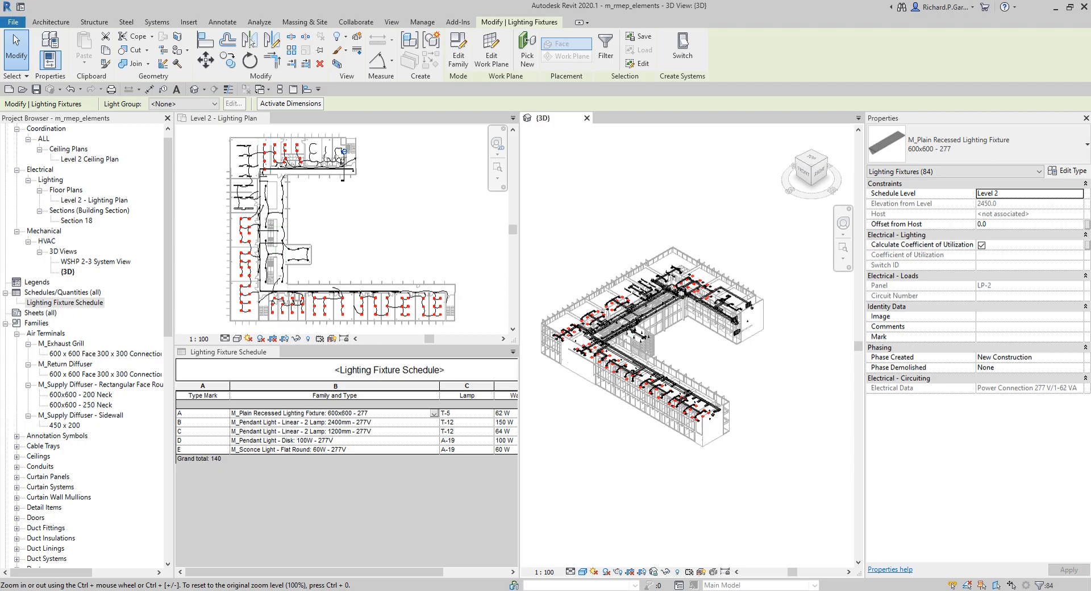
left_click(435, 201)
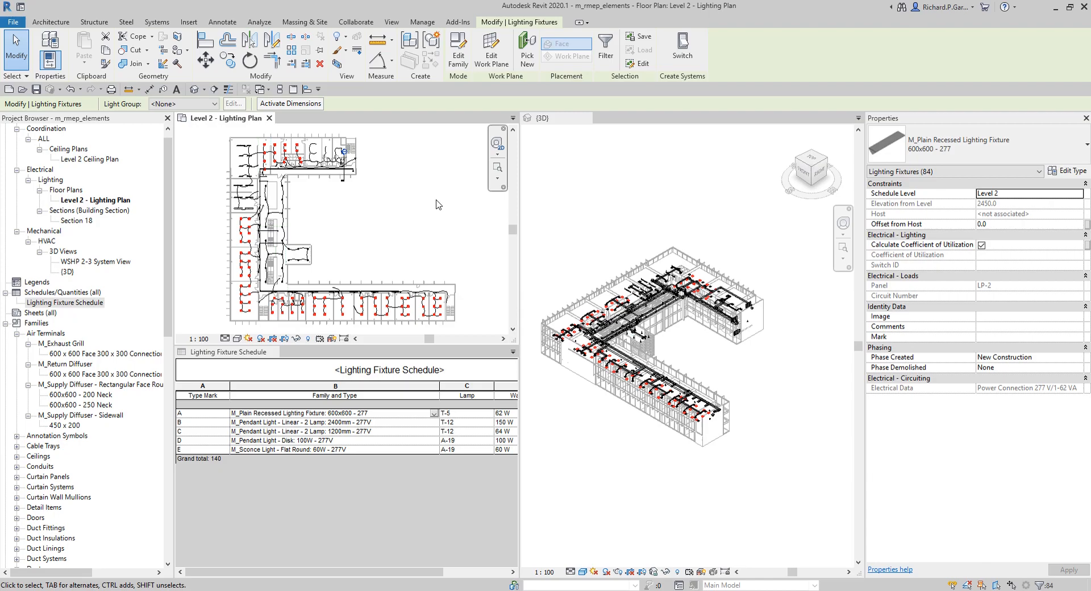
left_click(681, 198)
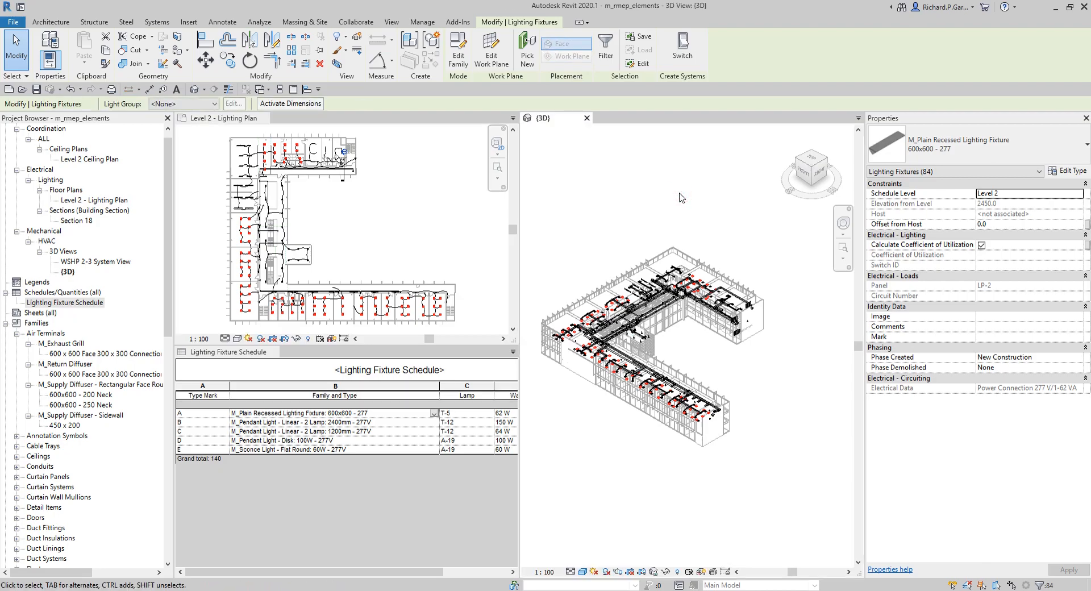